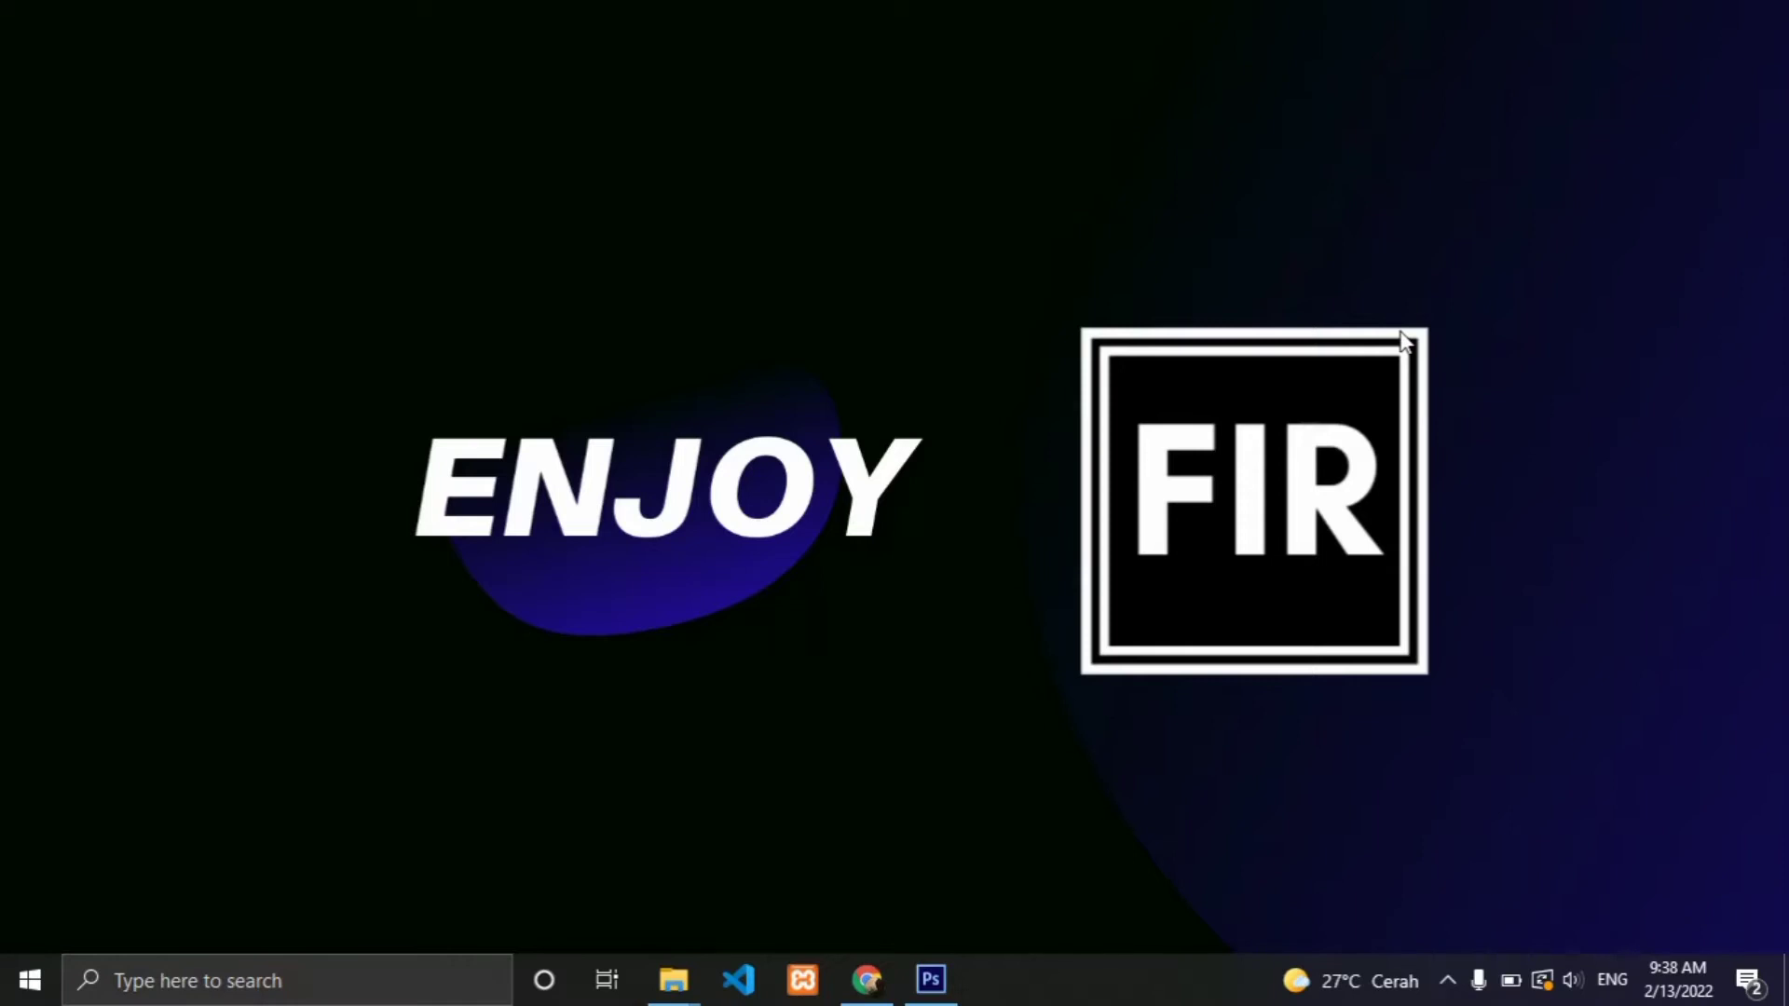
# Bring up the empty Photoshop workspace, then the Freepik 'white mug' search results in Chrome.
pyautogui.click(932, 980)
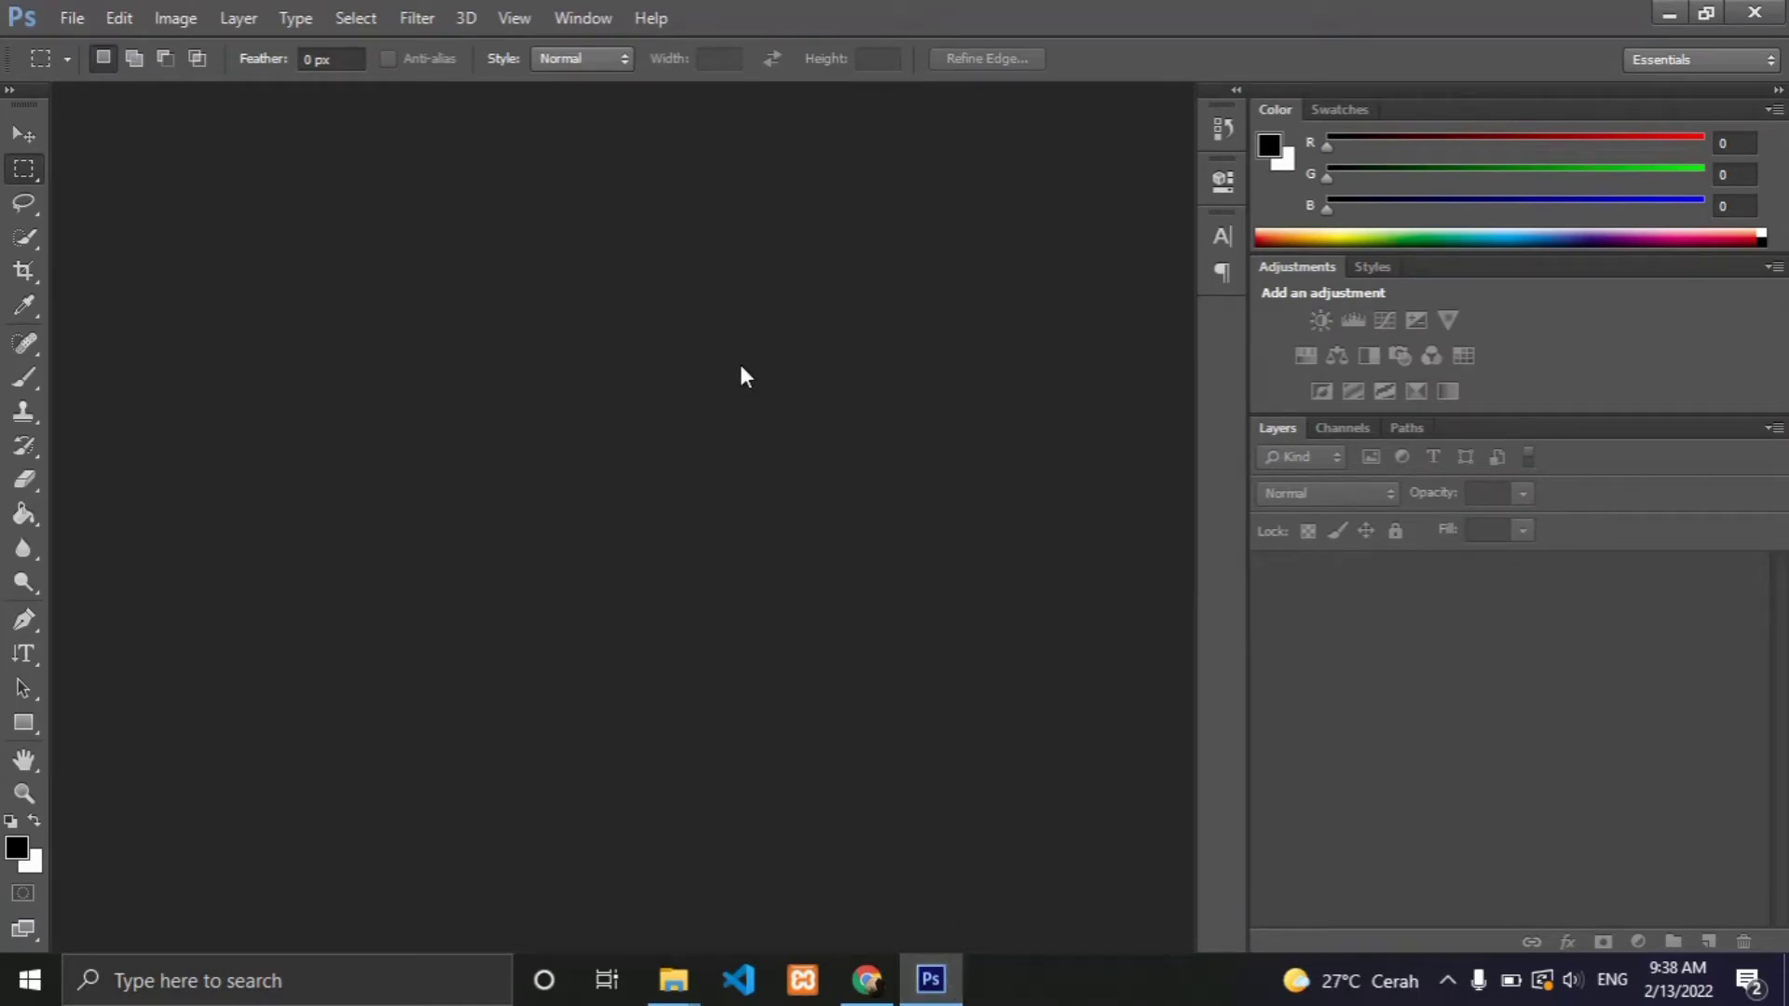
pyautogui.click(867, 980)
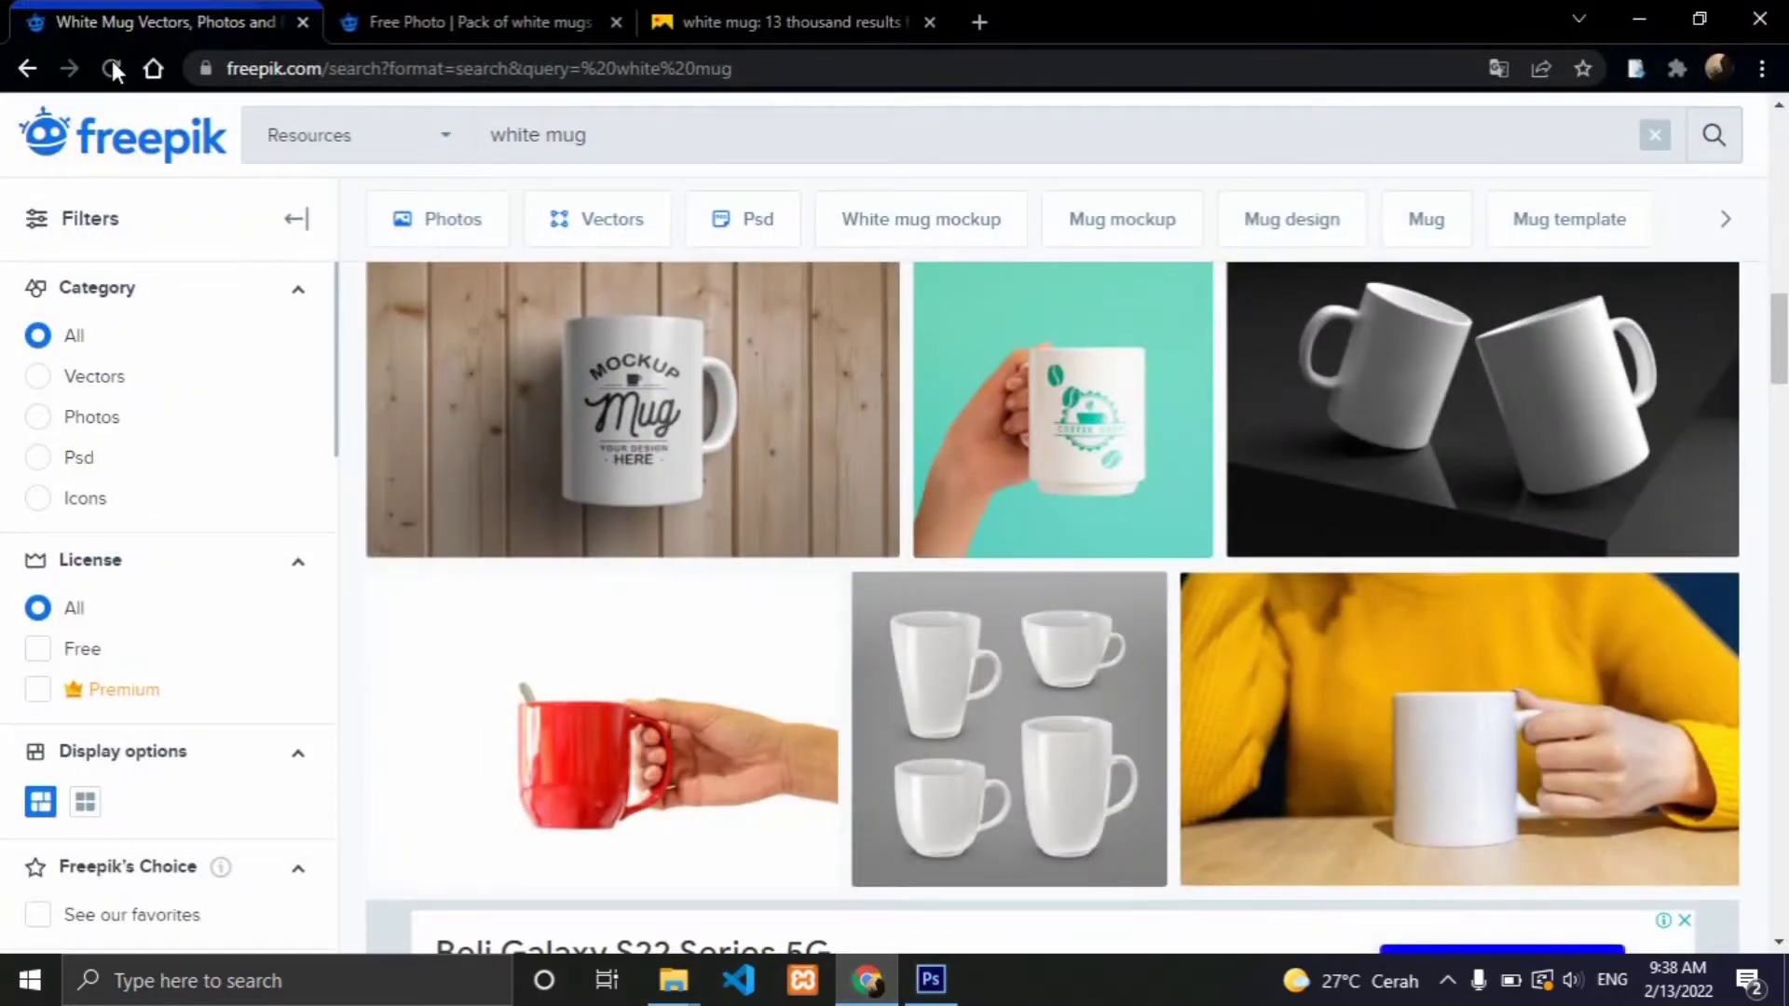
pyautogui.moveTo(631, 408)
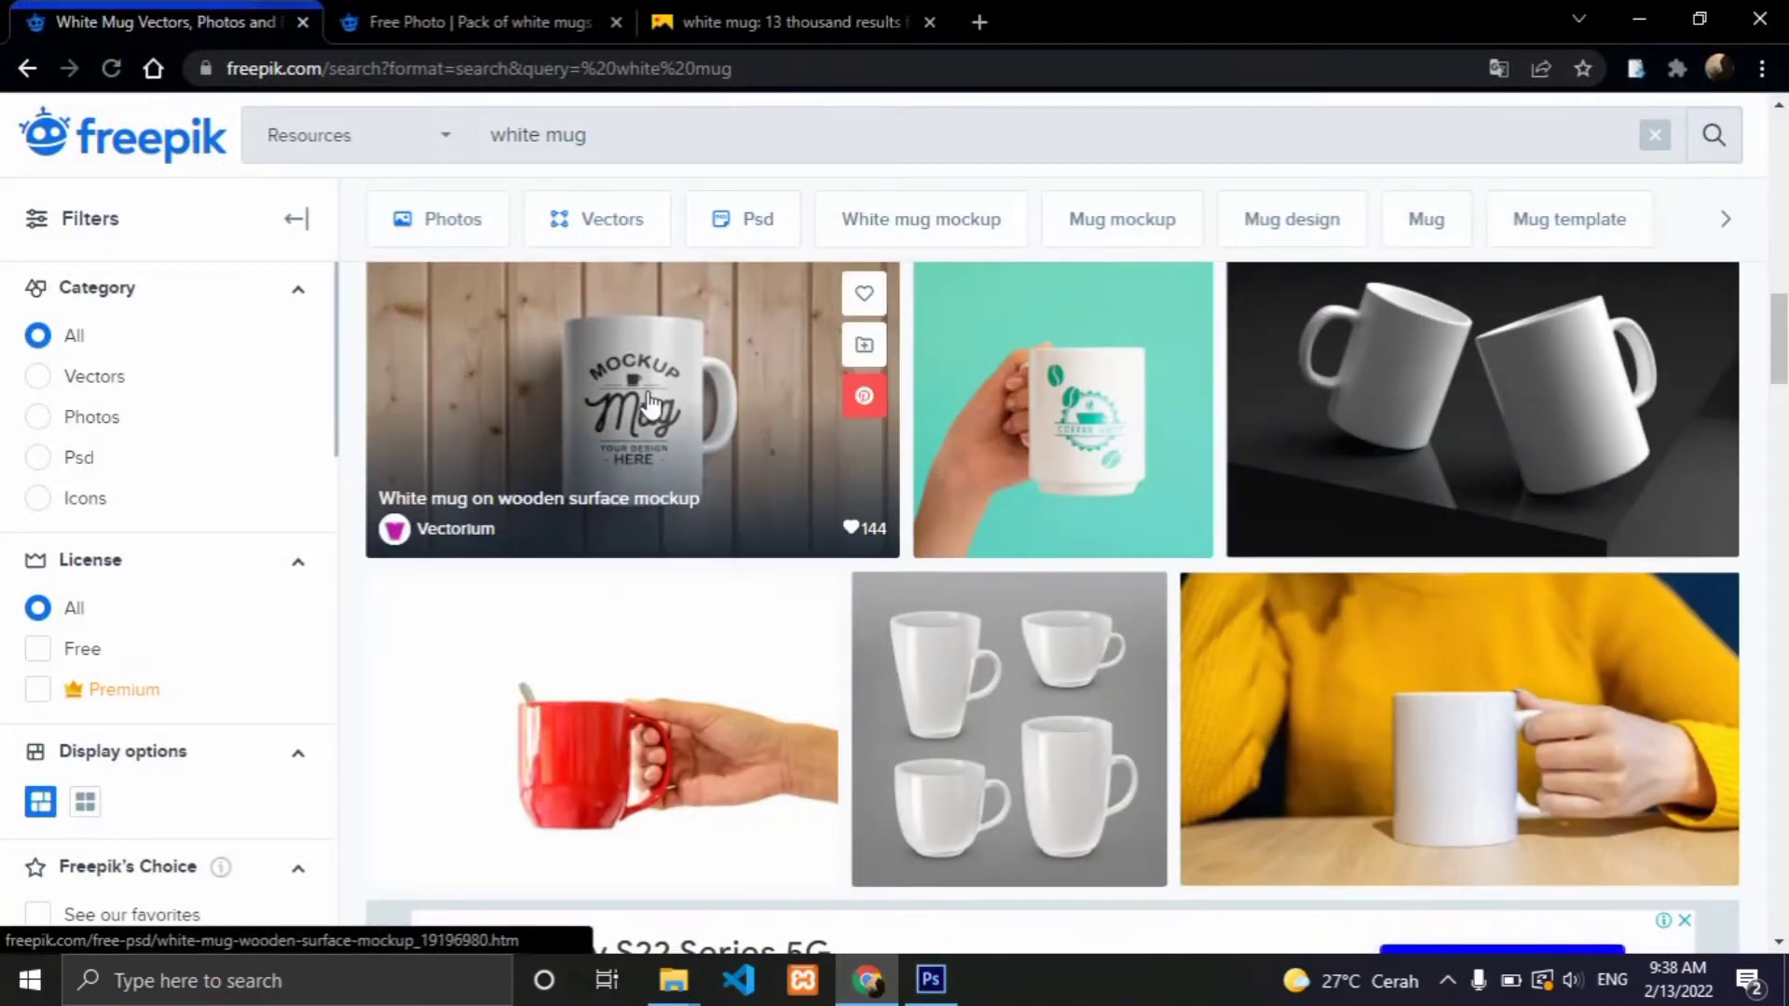
# Open the 'Pack of white mugs over dark surface' photo page in a new tab.
pyautogui.scroll(-5, 1158, 547)
pyautogui.scroll(-3, 1162, 548)
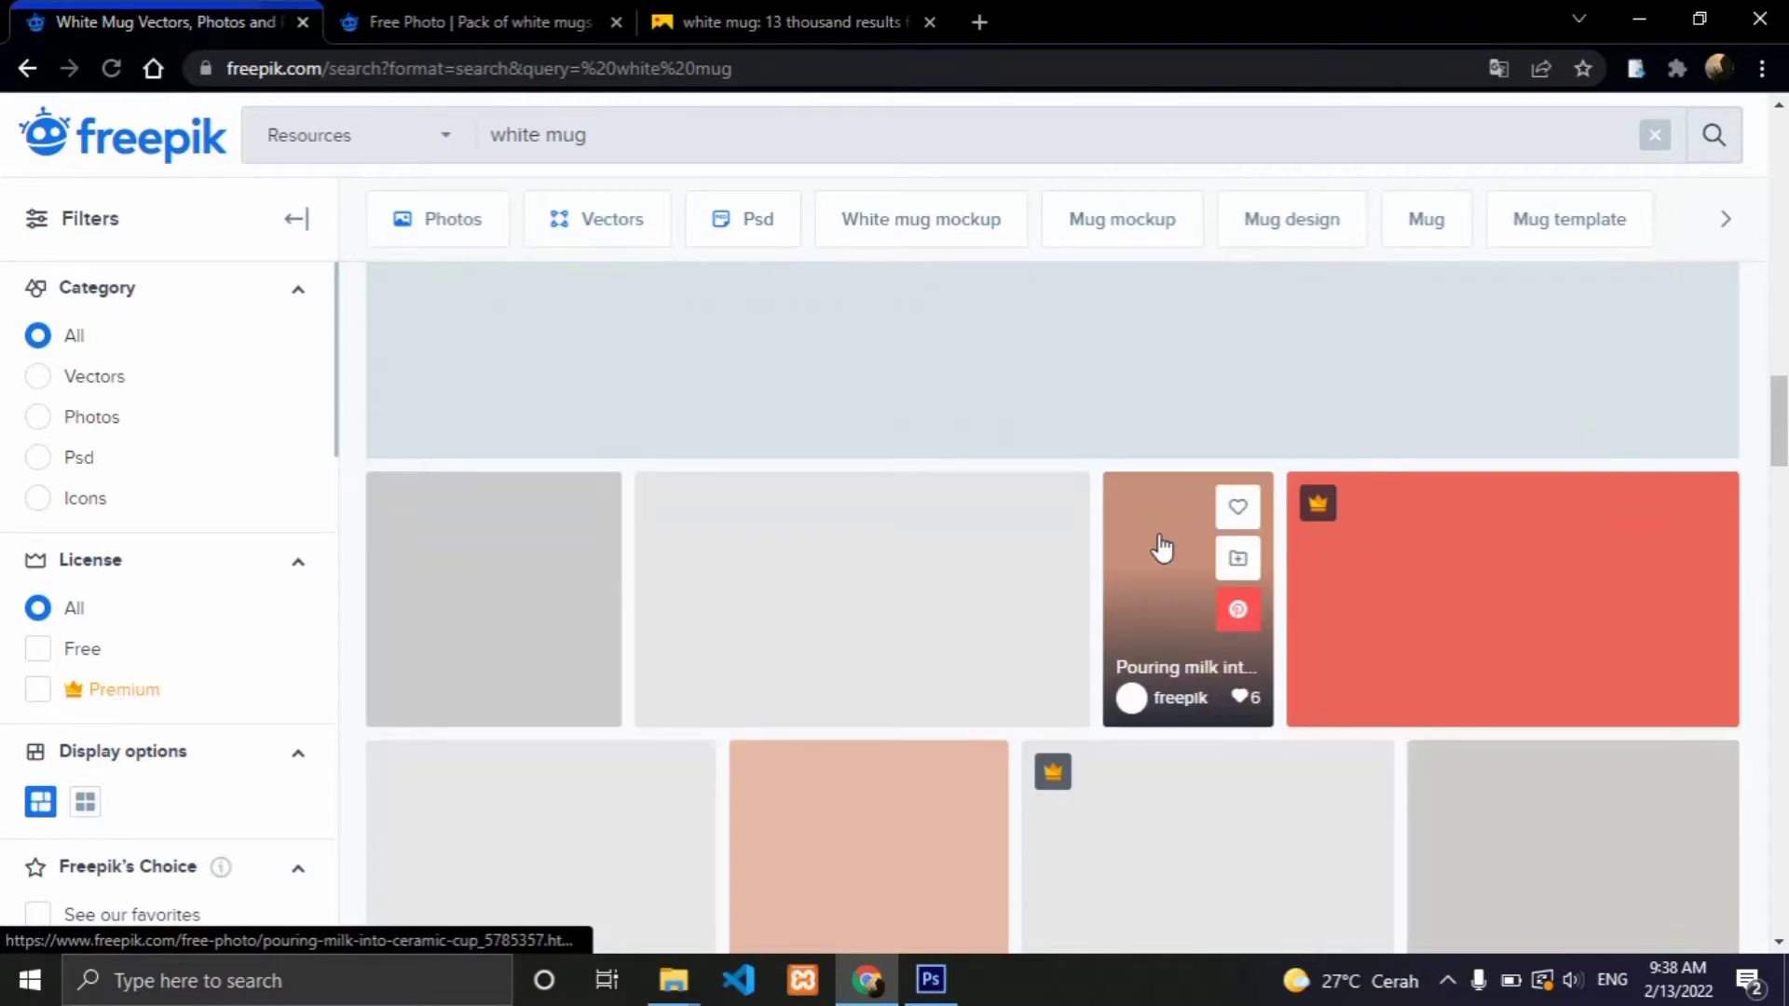
pyautogui.scroll(5, 1162, 548)
pyautogui.scroll(-3, 1162, 548)
pyautogui.scroll(5, 1162, 548)
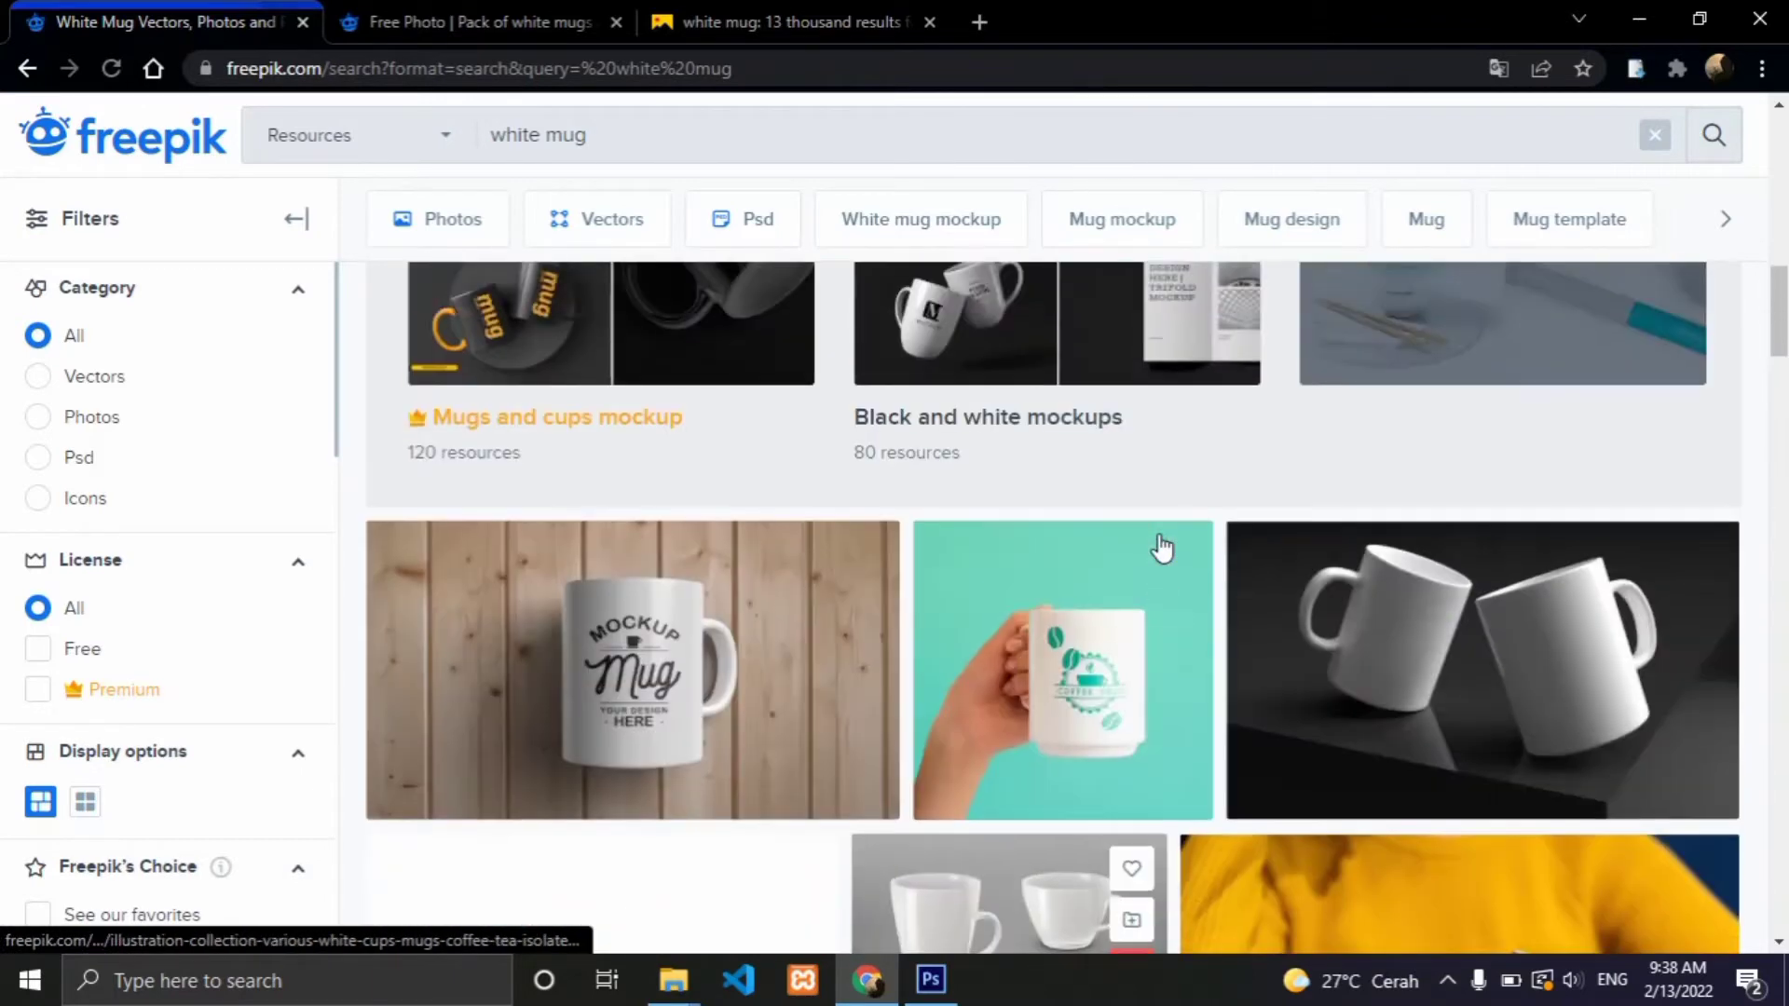
pyautogui.scroll(-1, 1426, 548)
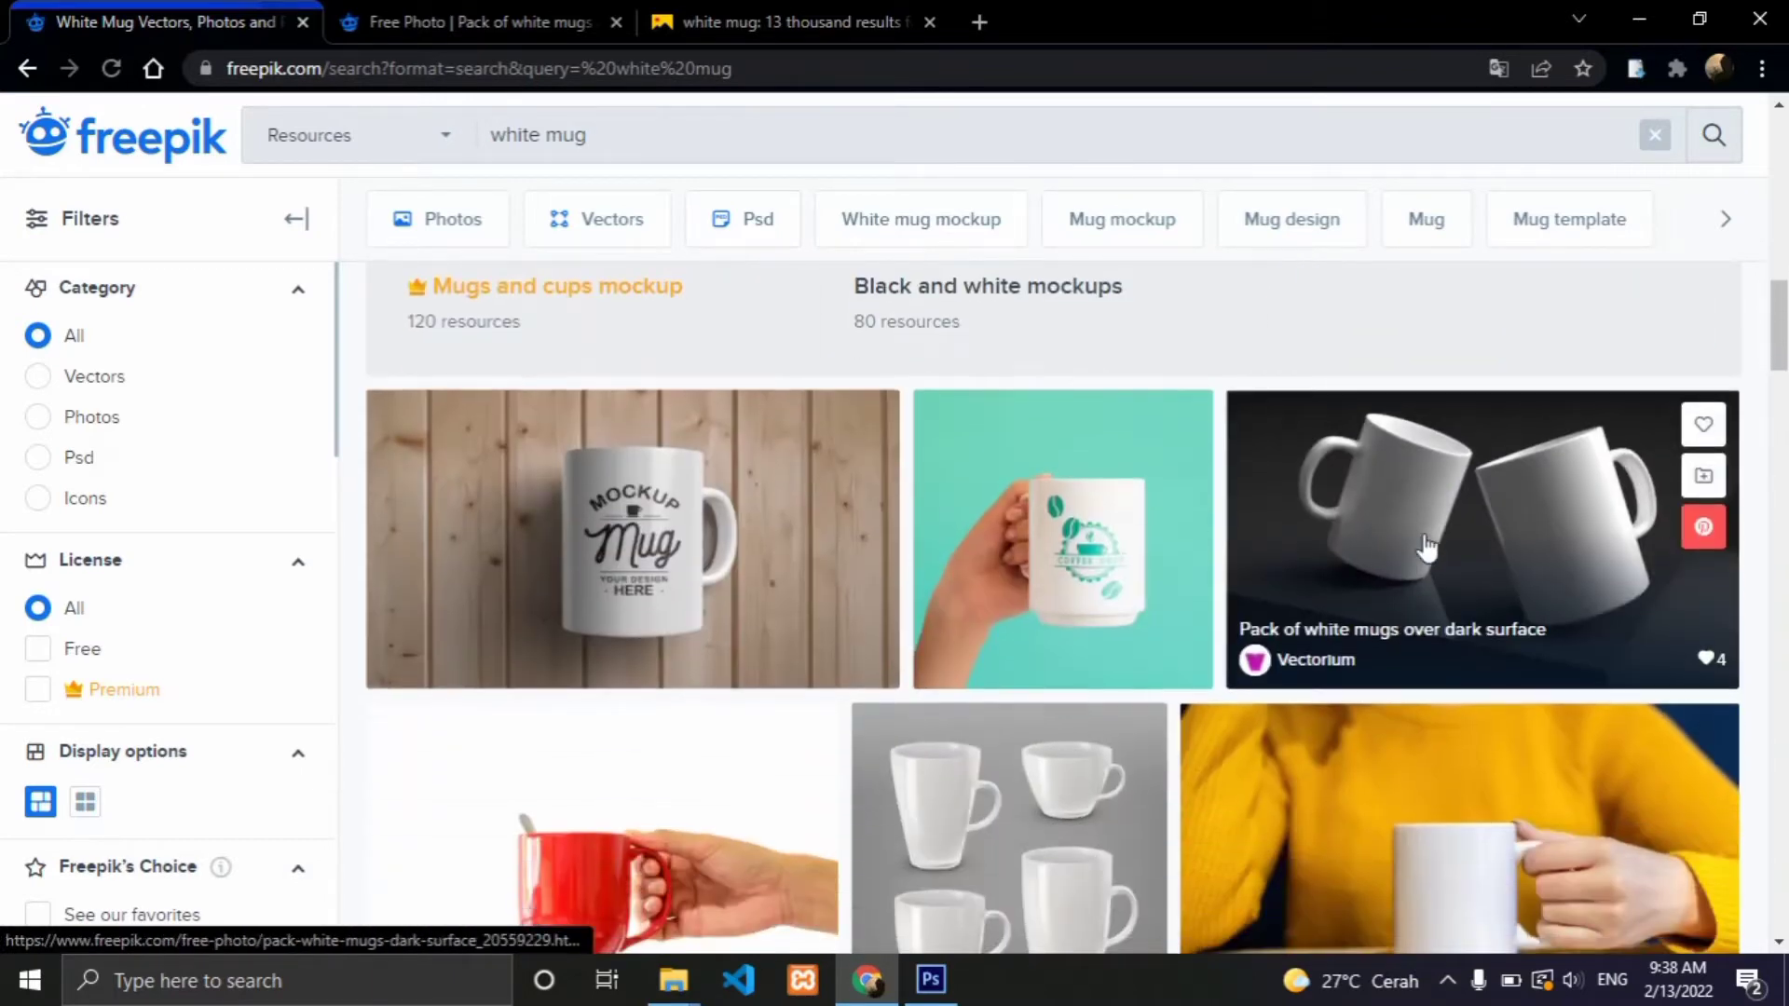
pyautogui.rightClick(1401, 459)
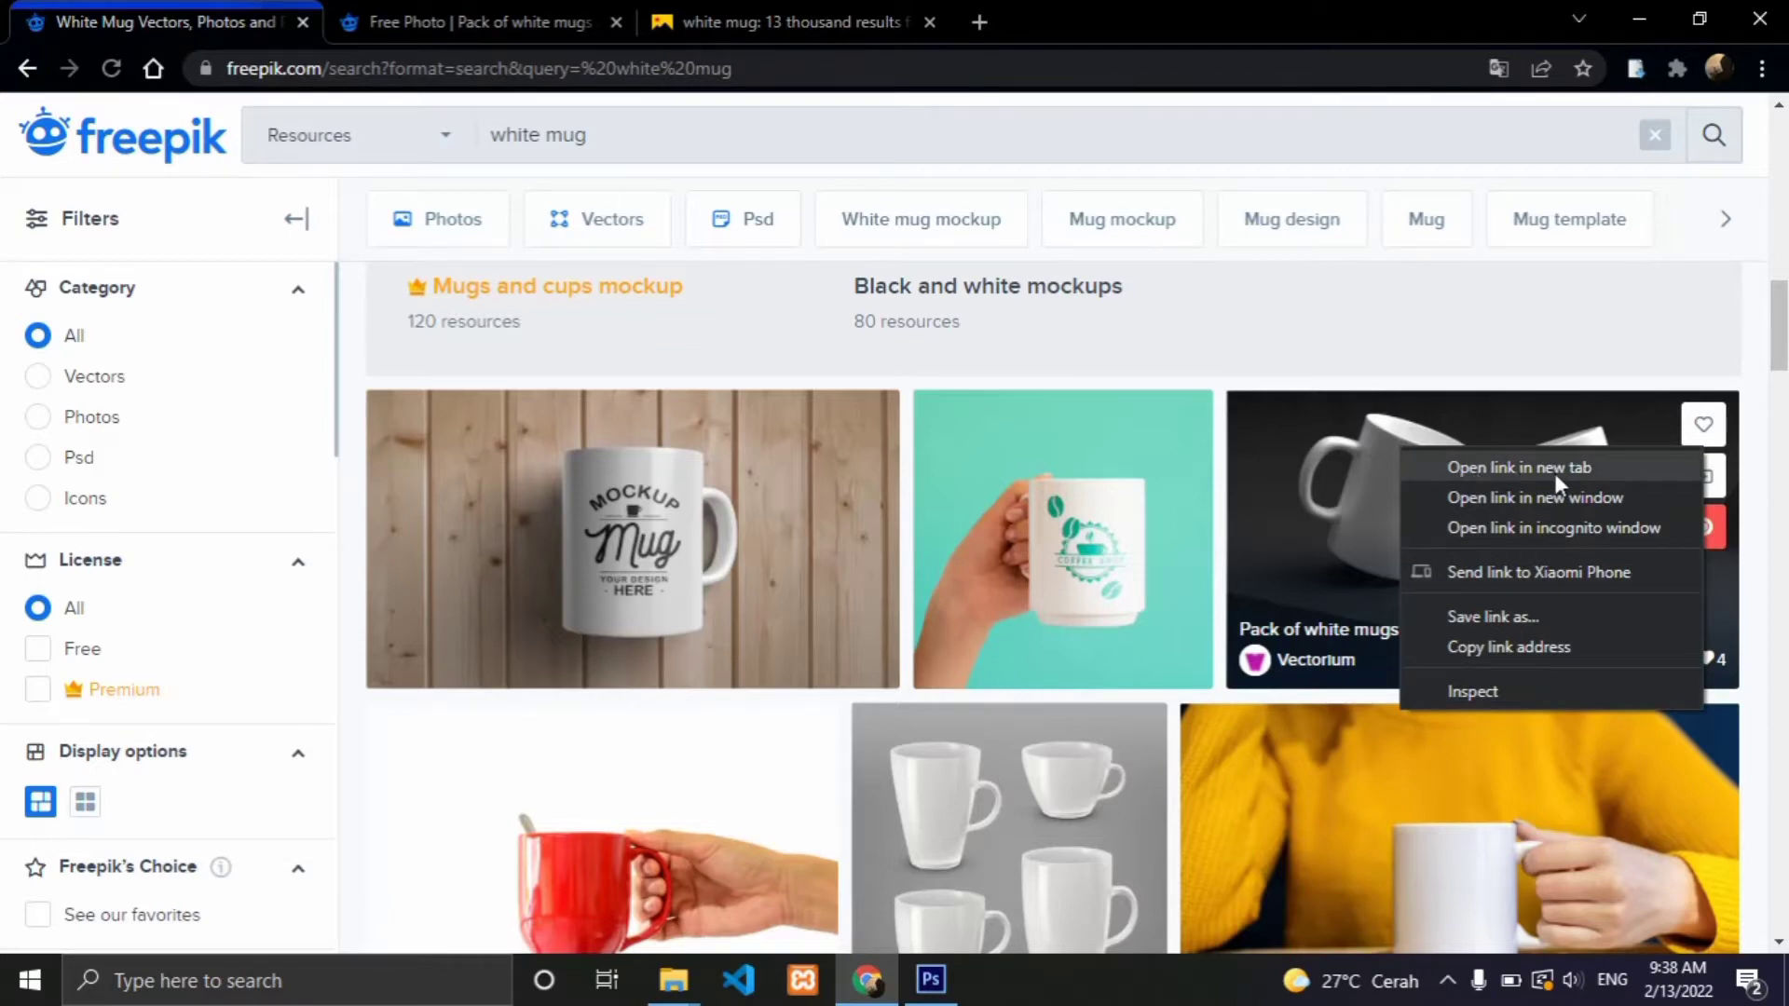
pyautogui.click(466, 21)
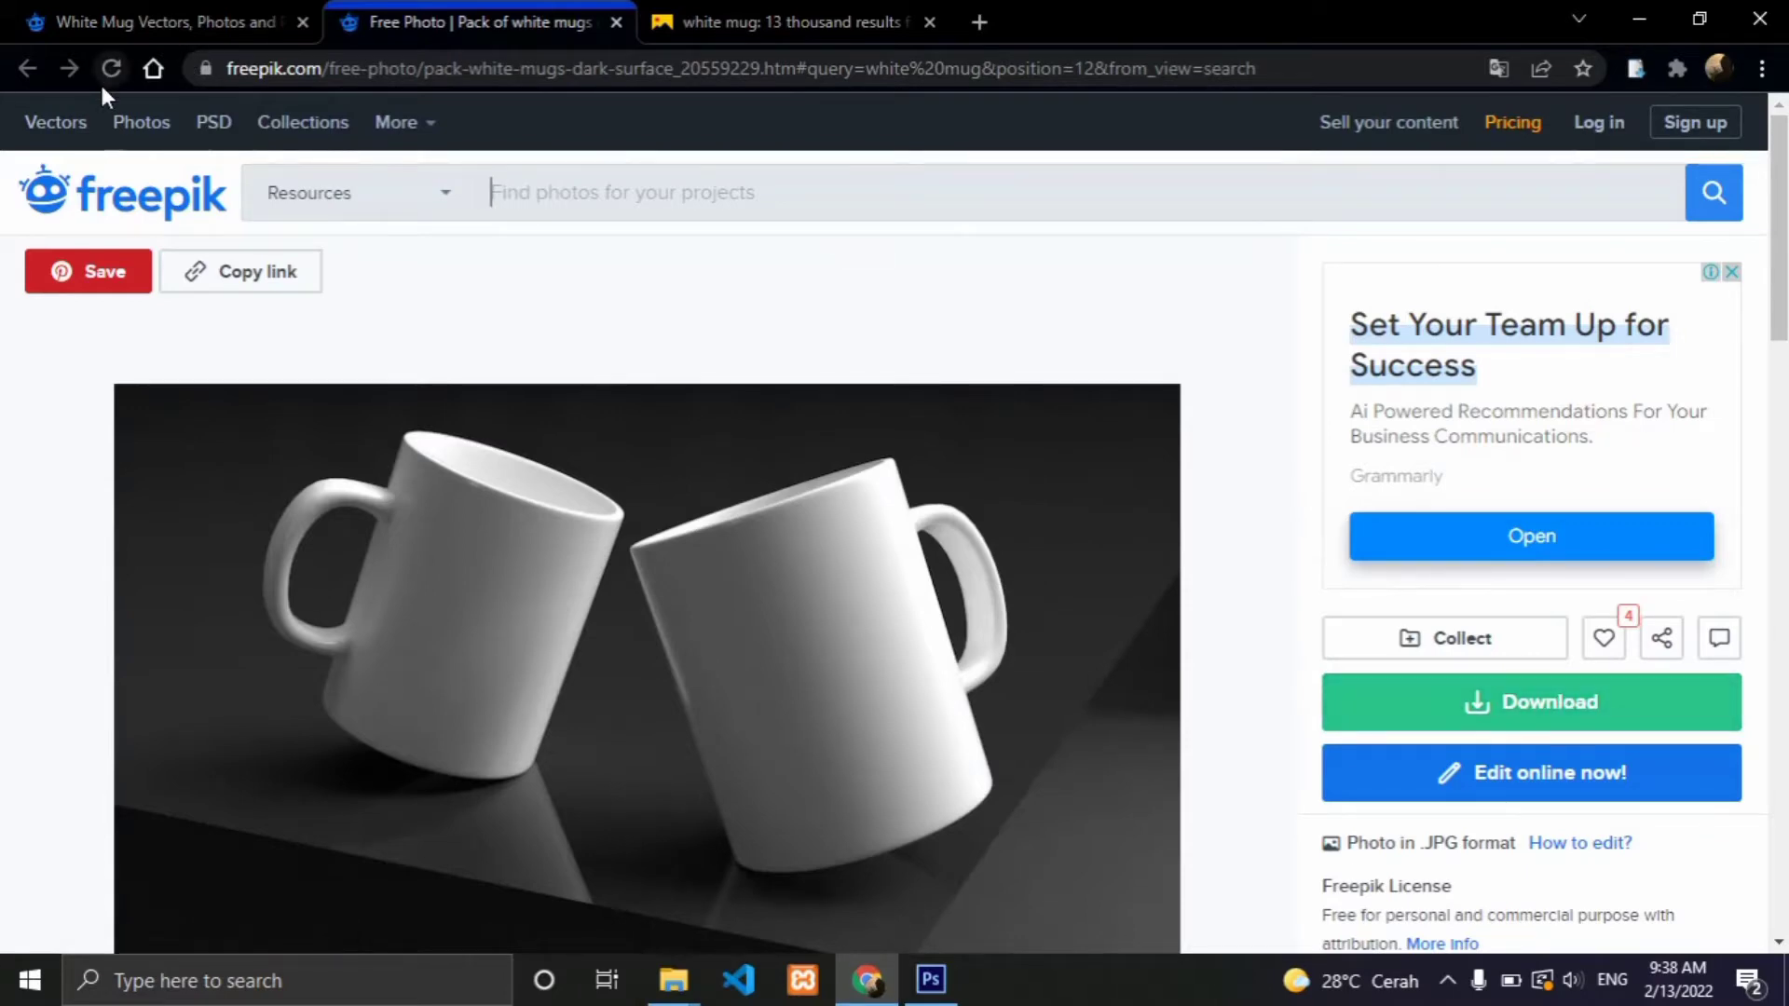
# Look over the Yandex and Freepik tabs, then return to Photoshop.
pyautogui.click(815, 19)
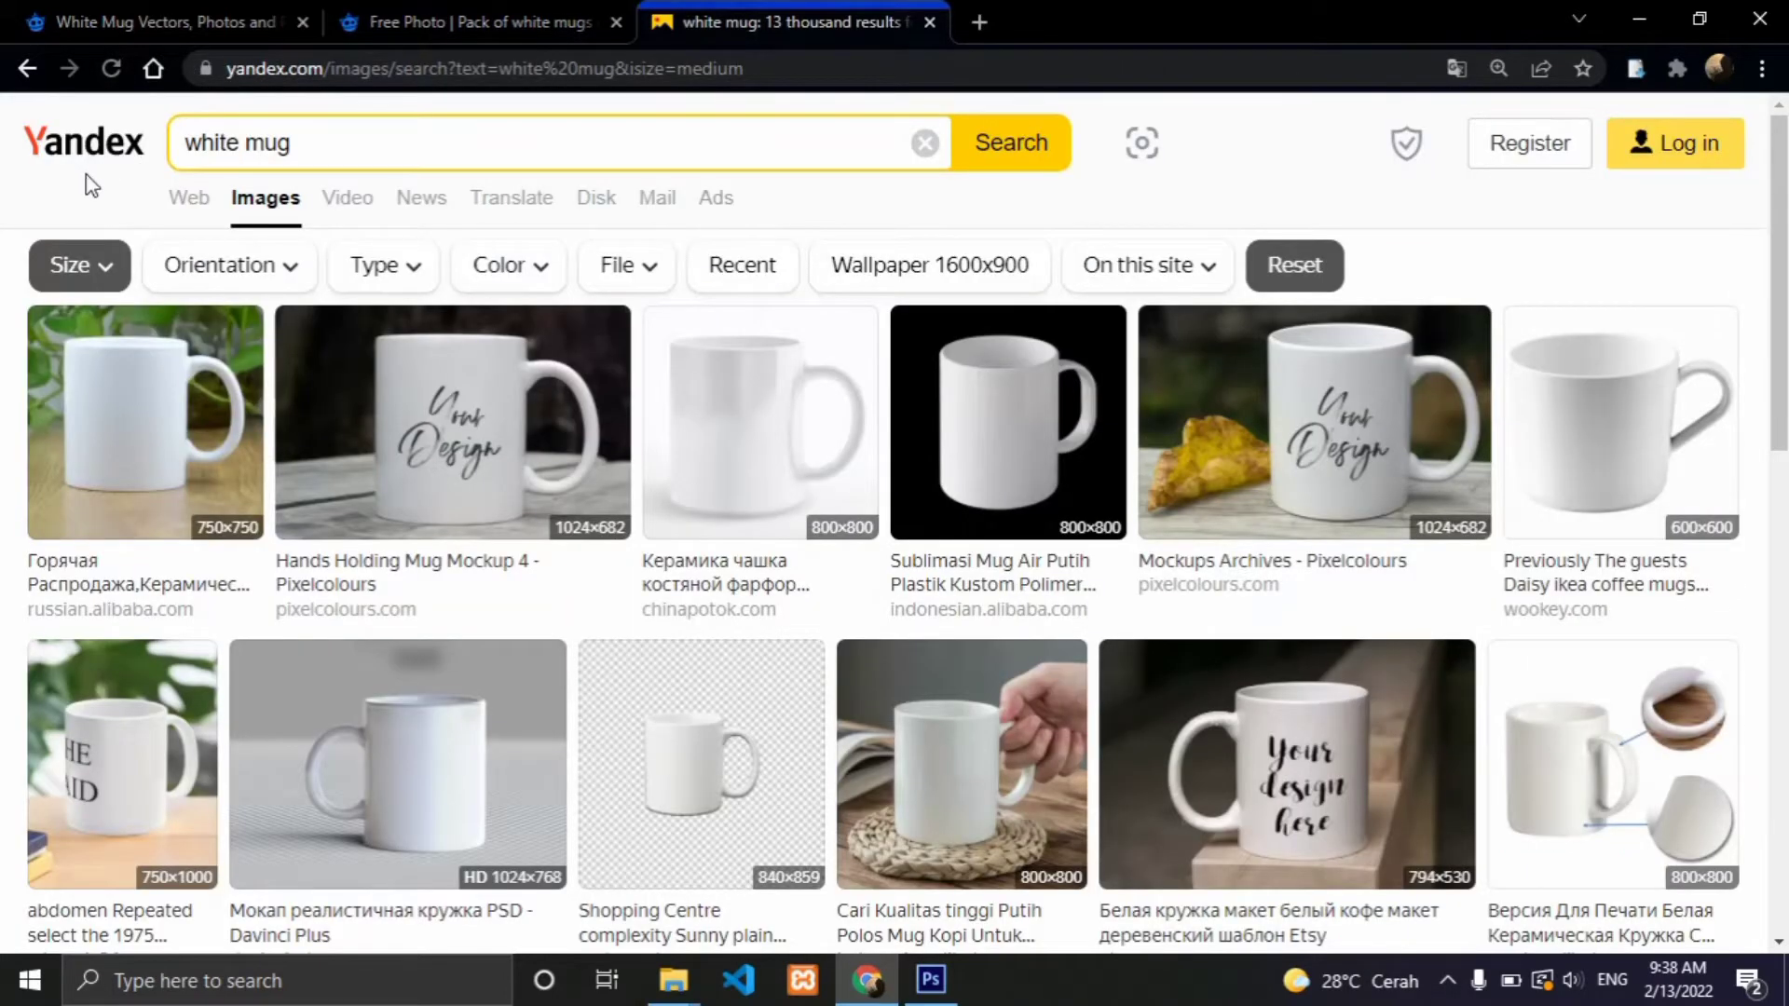
pyautogui.click(82, 11)
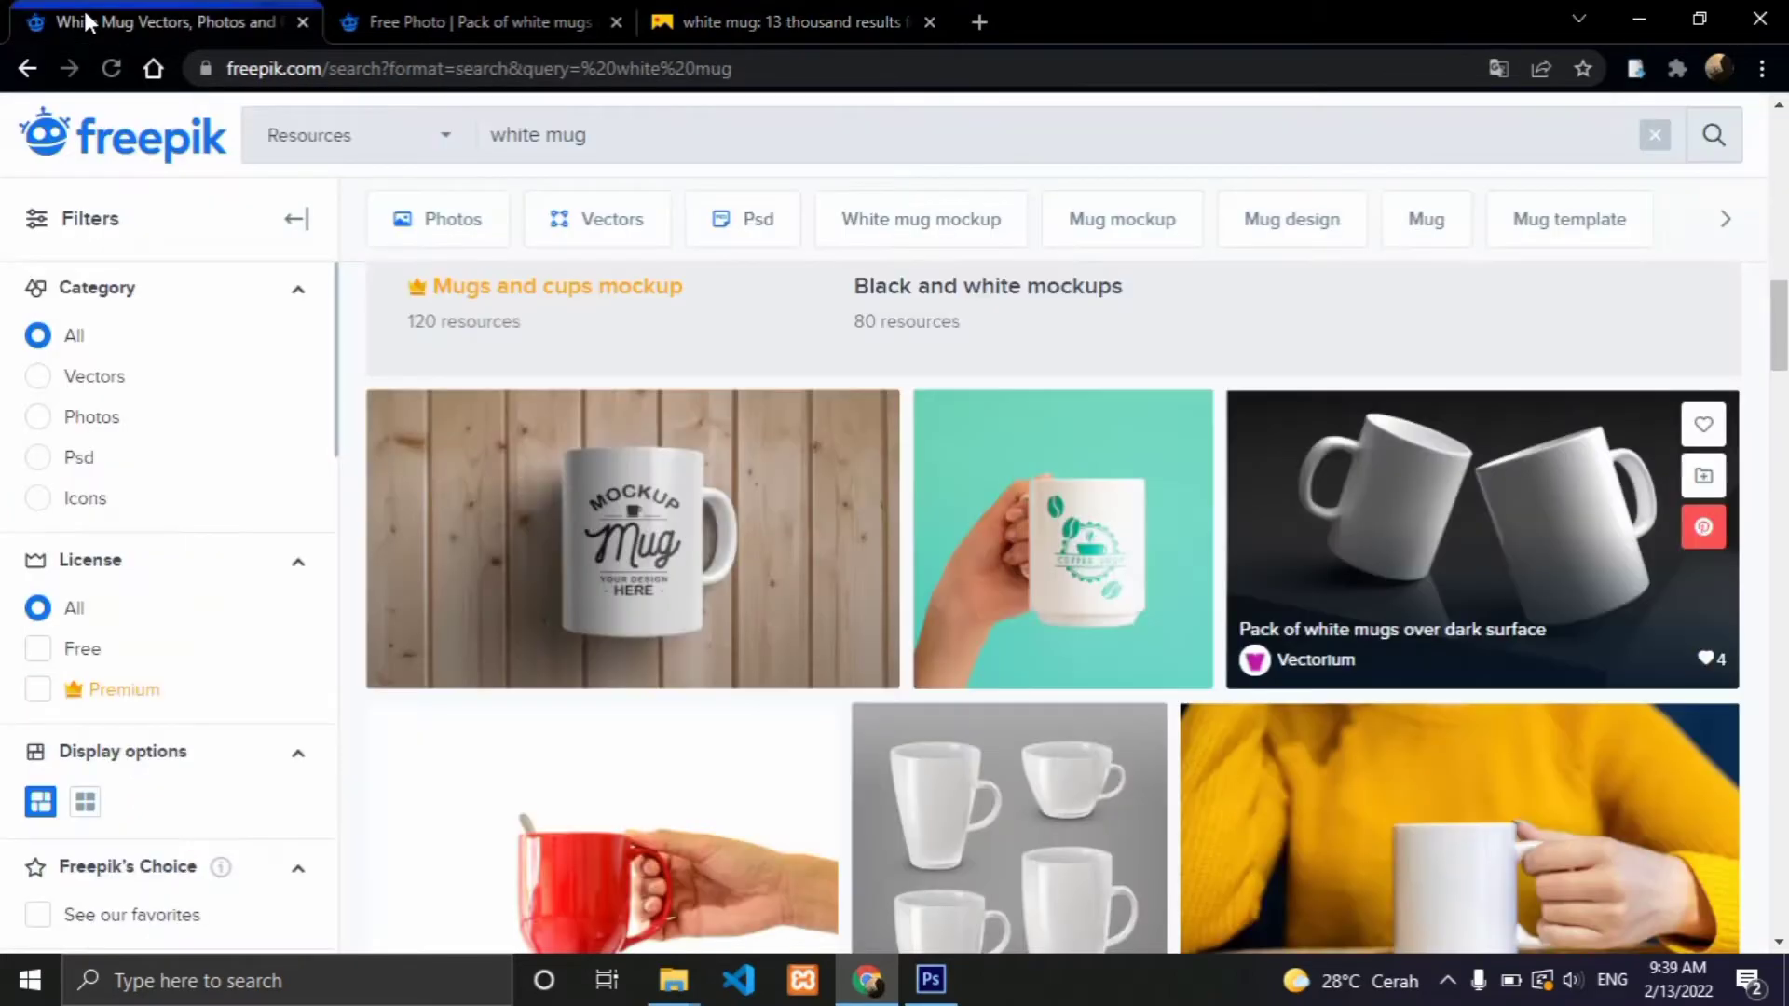
pyautogui.click(931, 979)
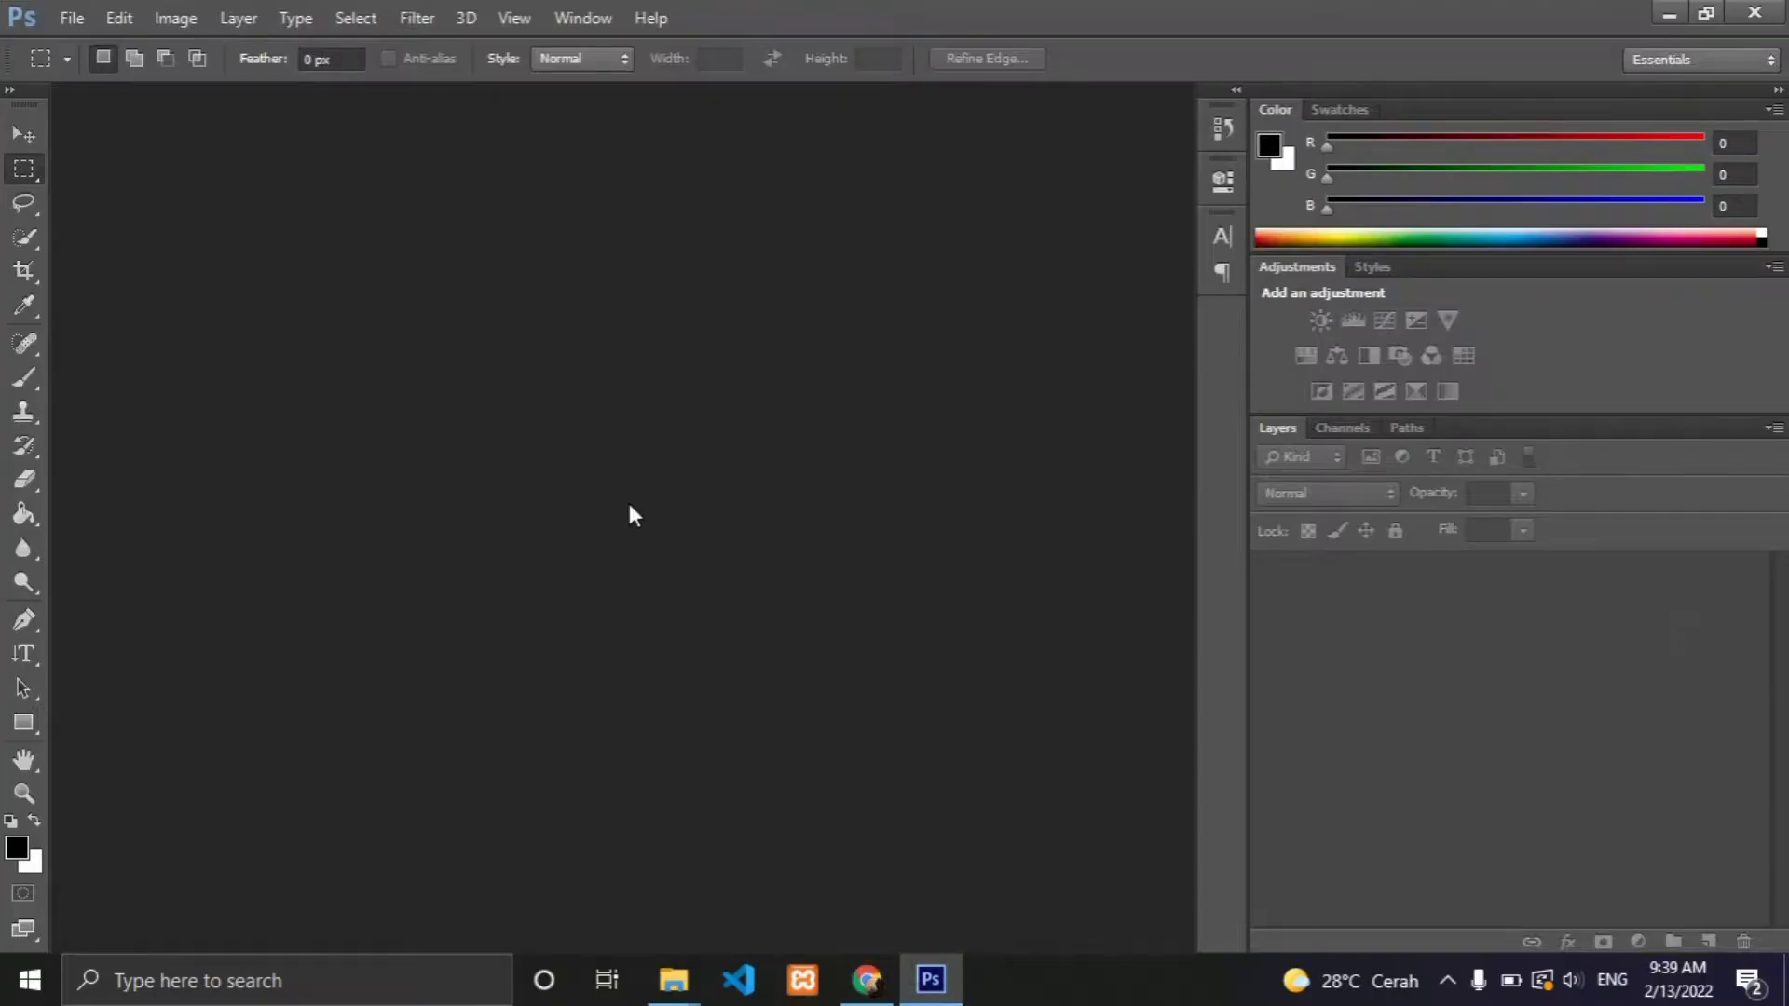
# Open pack-white-mugs-dark-surface (1).jpg from the Pictures 1x folder.
pyautogui.hotkey('ctrl', 'o')
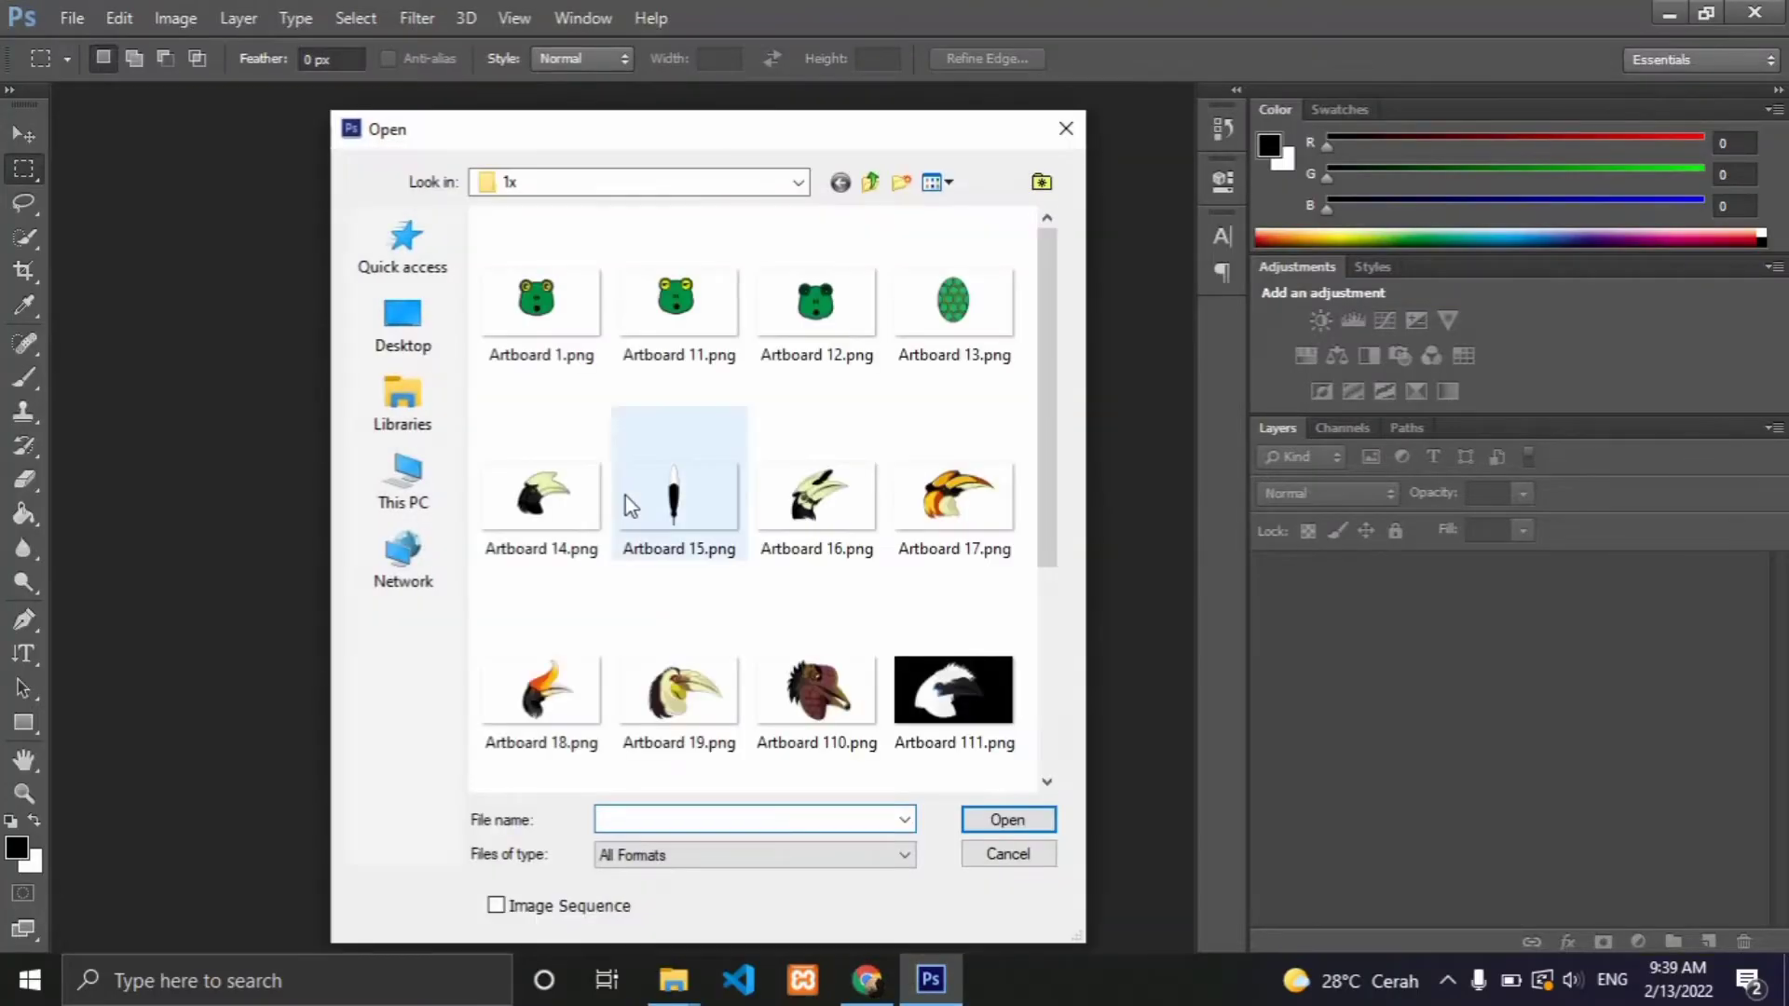
pyautogui.scroll(-3, 755, 461)
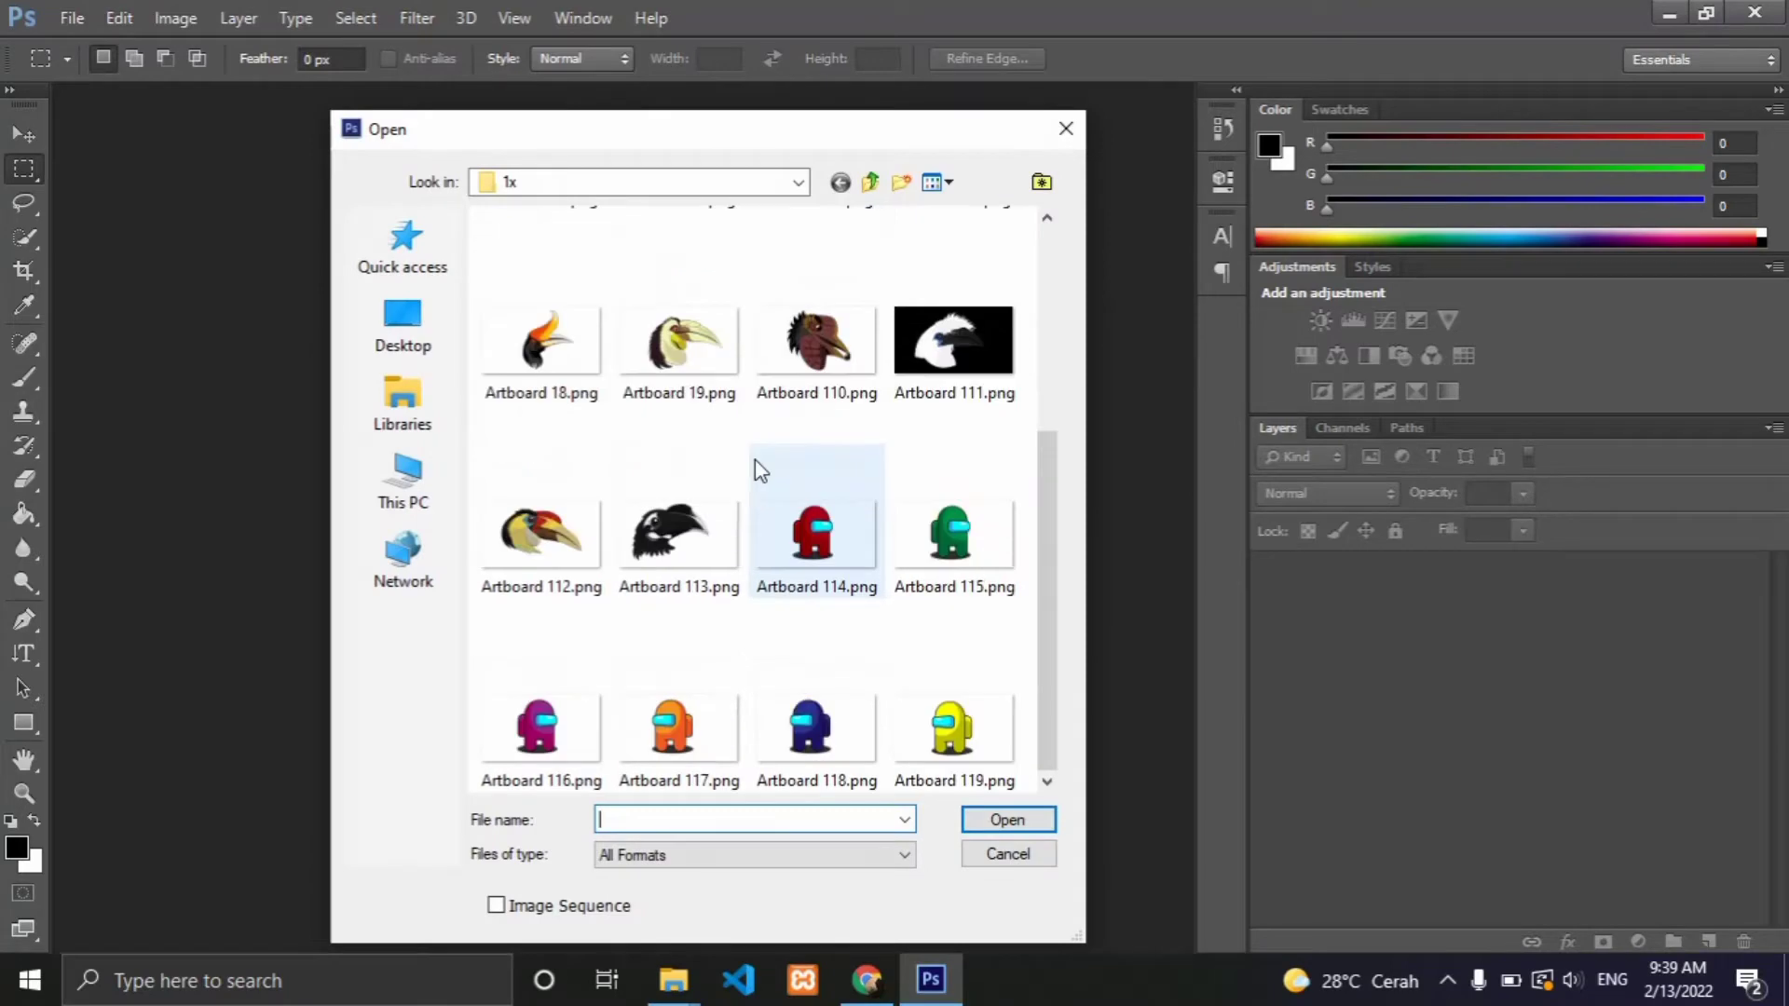
pyautogui.click(800, 184)
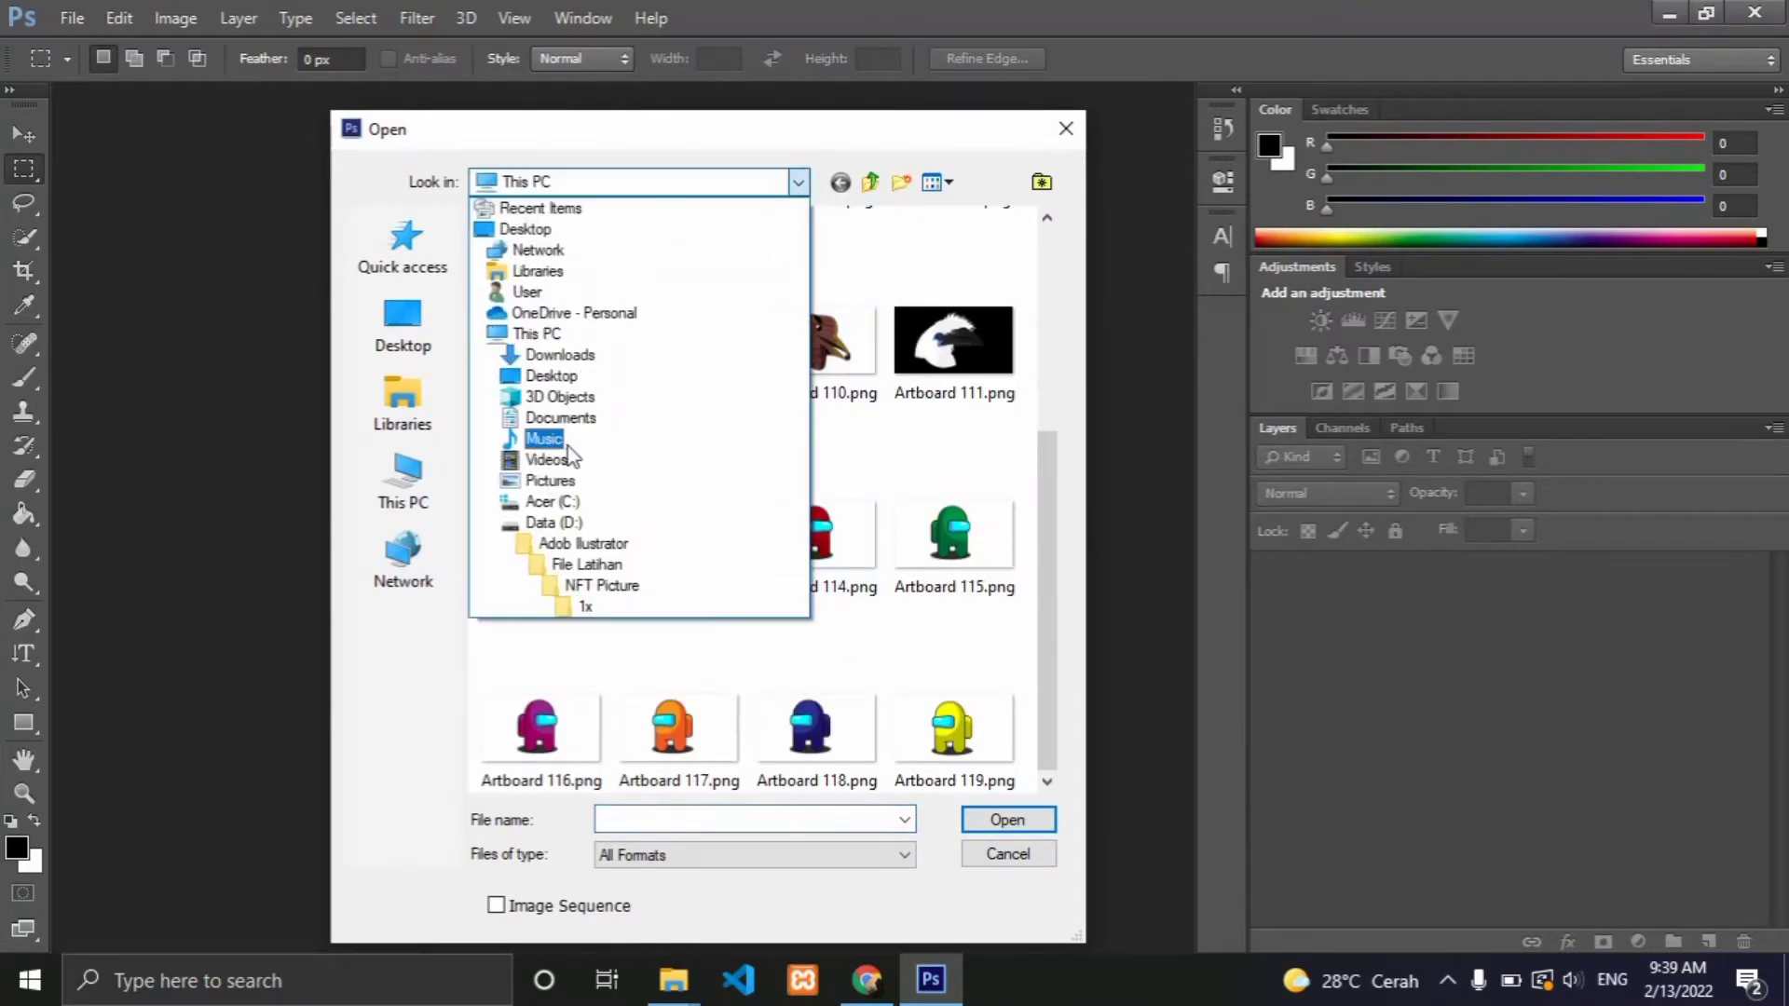
pyautogui.click(570, 478)
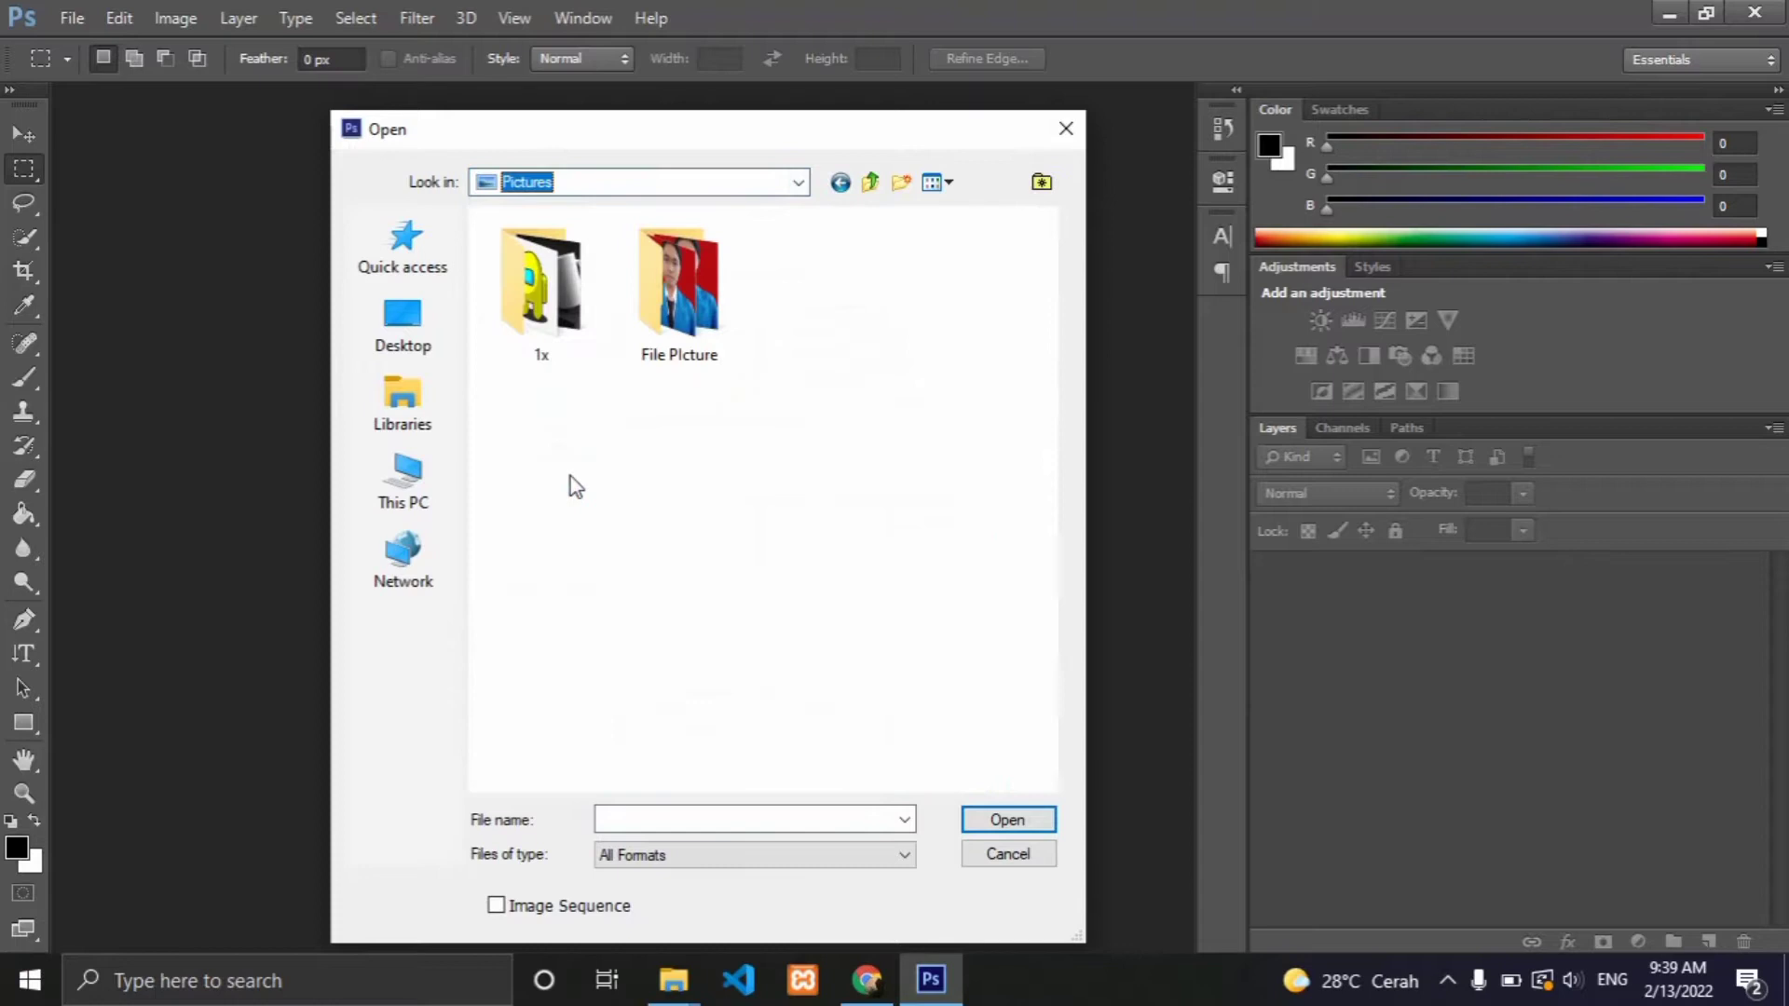
pyautogui.doubleClick(545, 330)
pyautogui.scroll(-5, 544, 330)
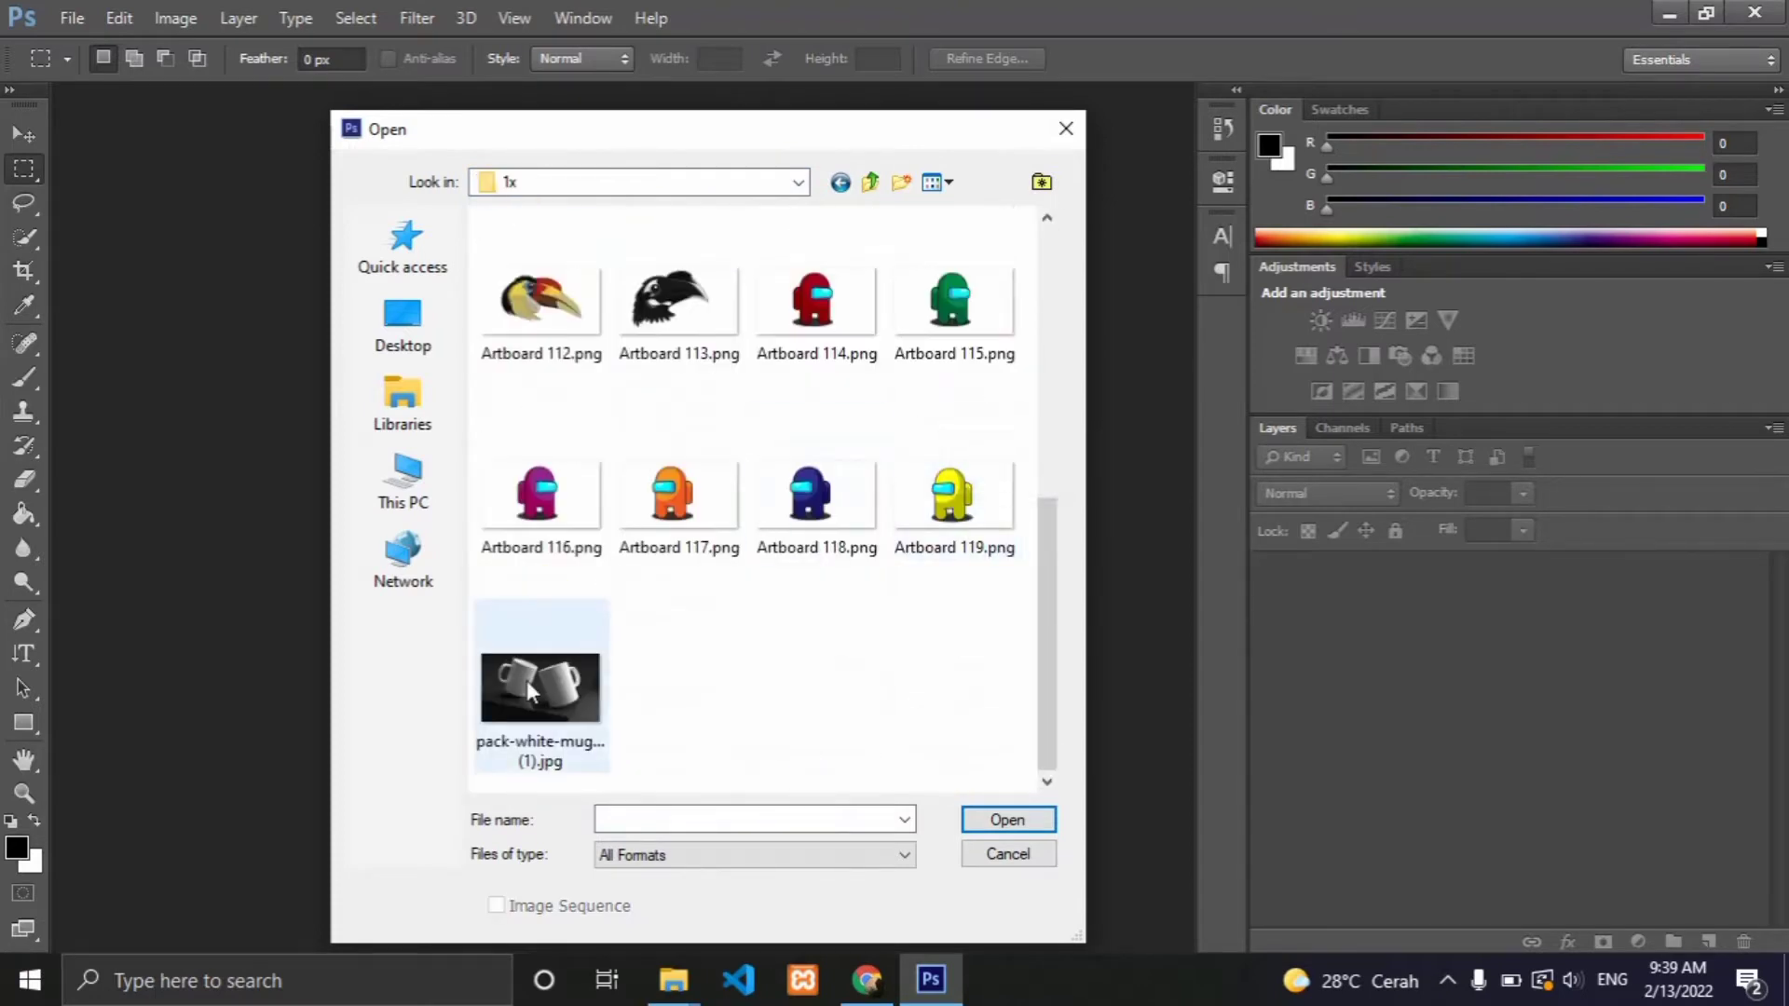
pyautogui.click(527, 680)
pyautogui.click(1016, 826)
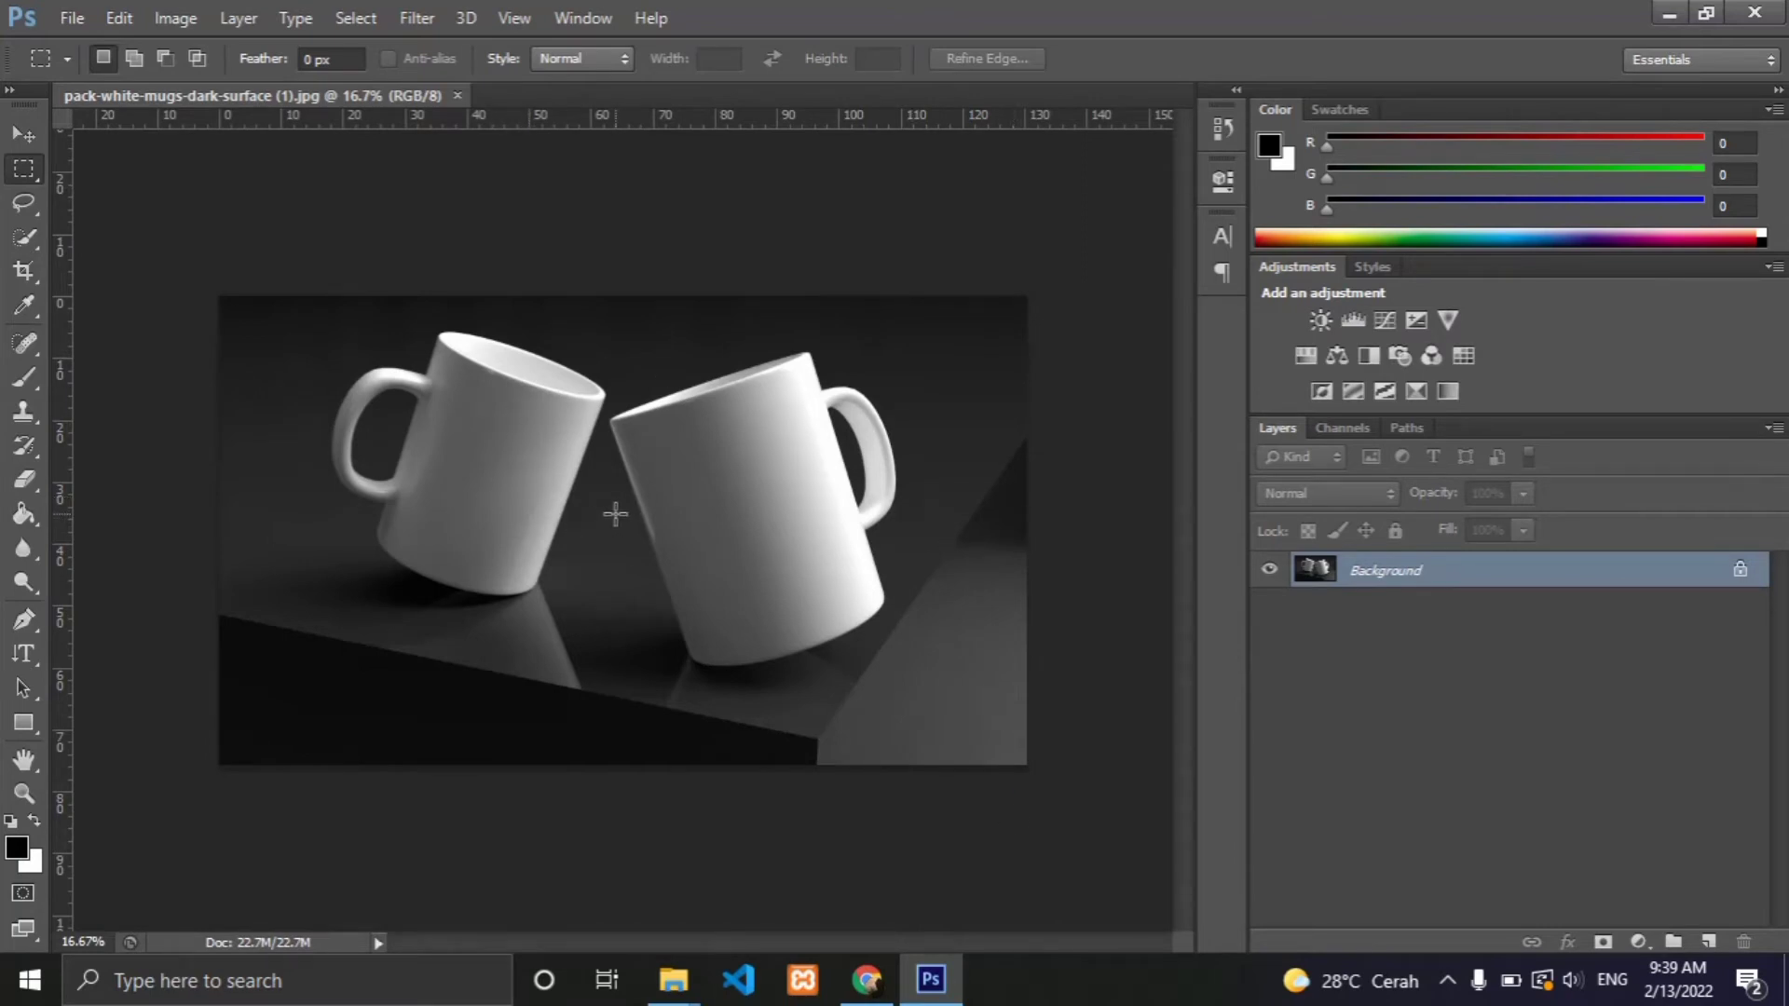
# Open Artboard 18.png as a second document, then make the mugs photo active again.
pyautogui.click(74, 19)
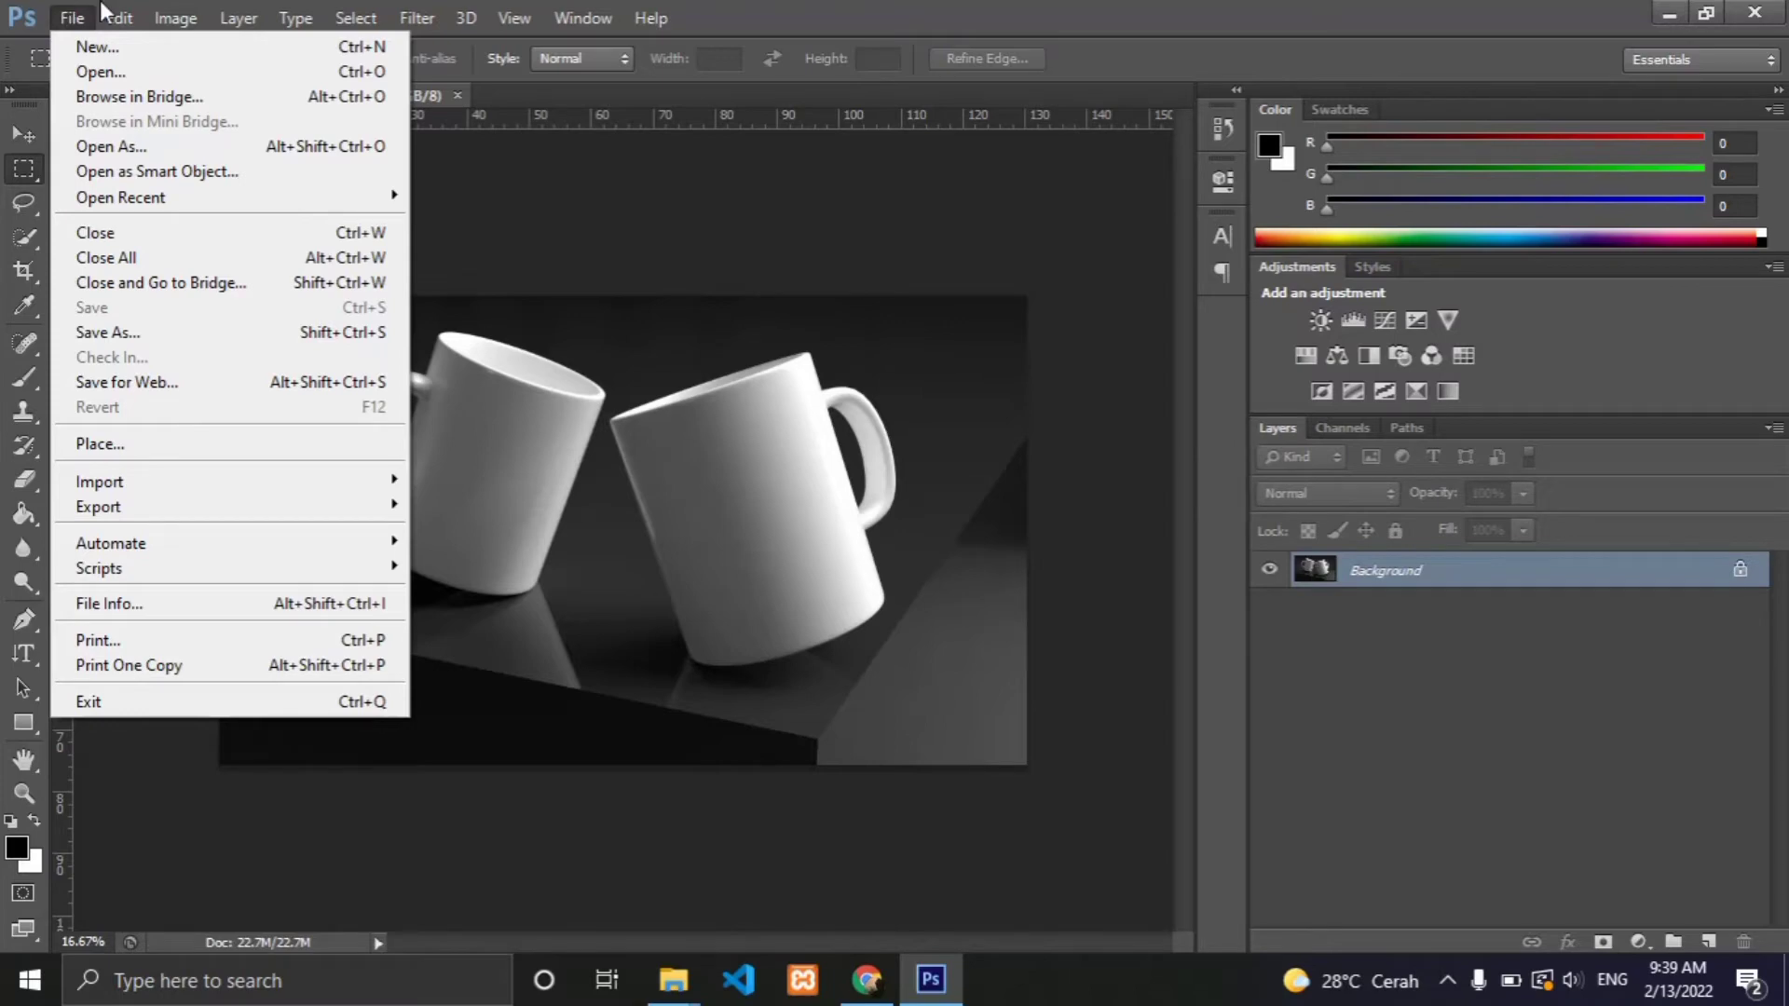
pyautogui.click(118, 75)
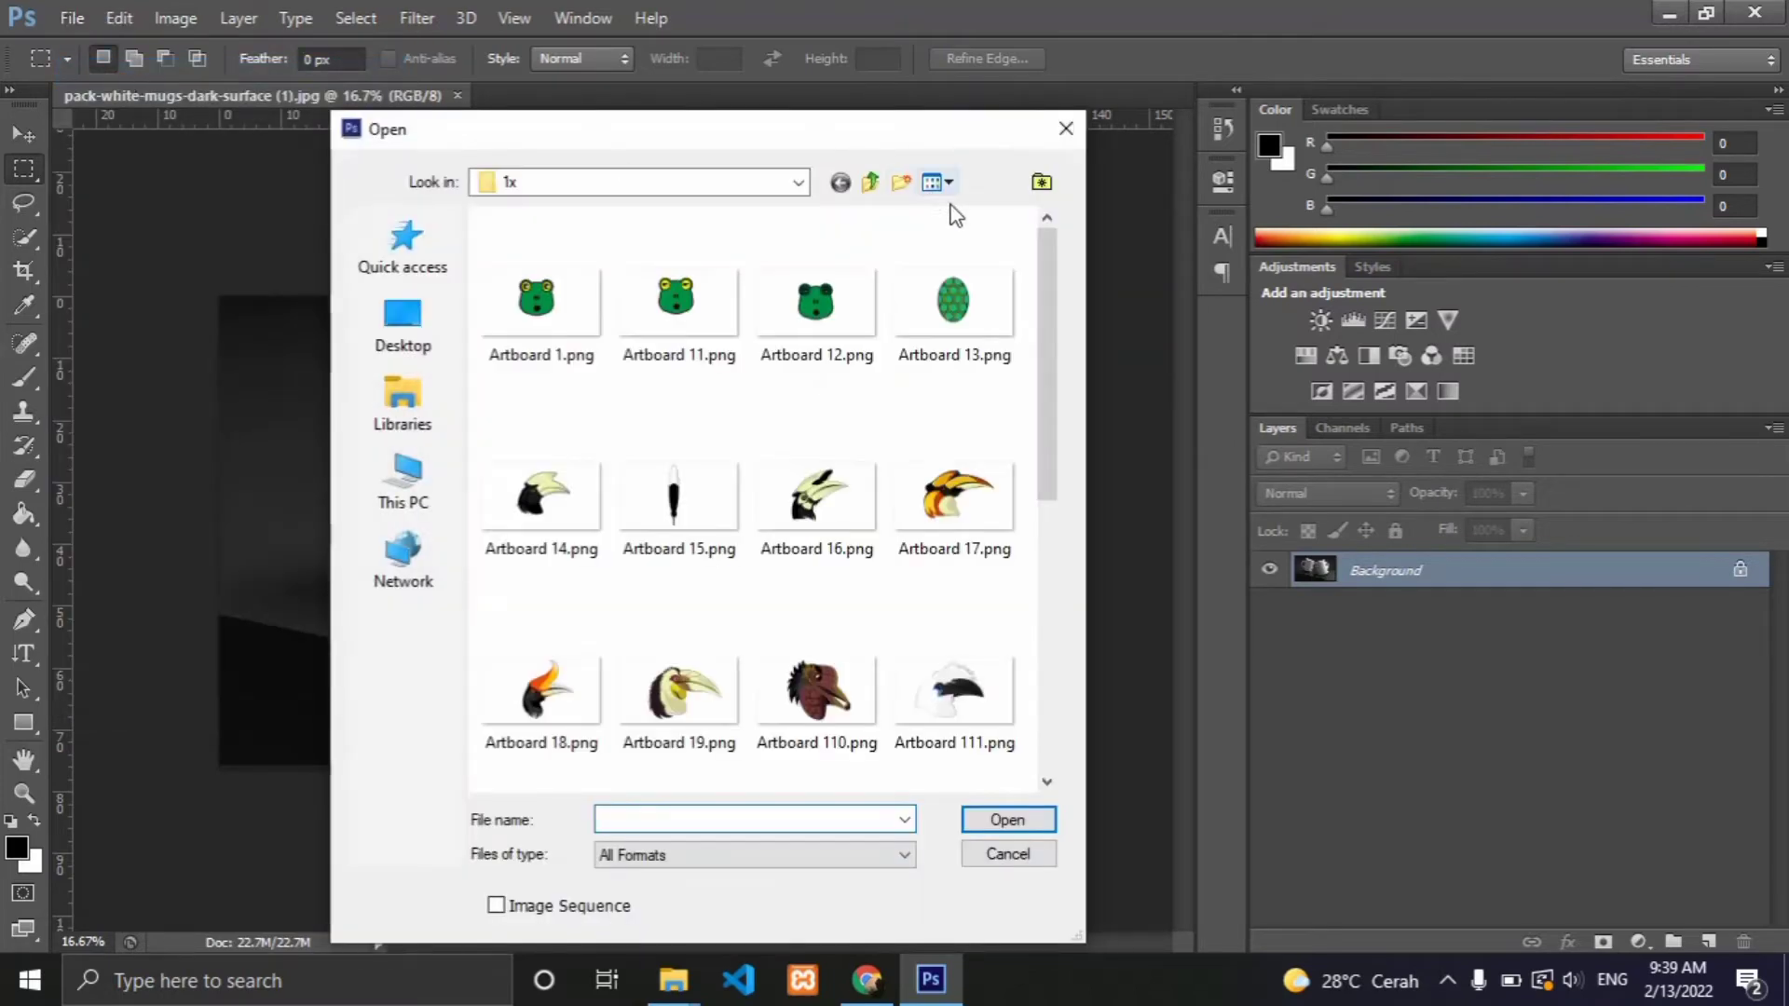
pyautogui.scroll(-6, 820, 452)
pyautogui.scroll(3, 820, 452)
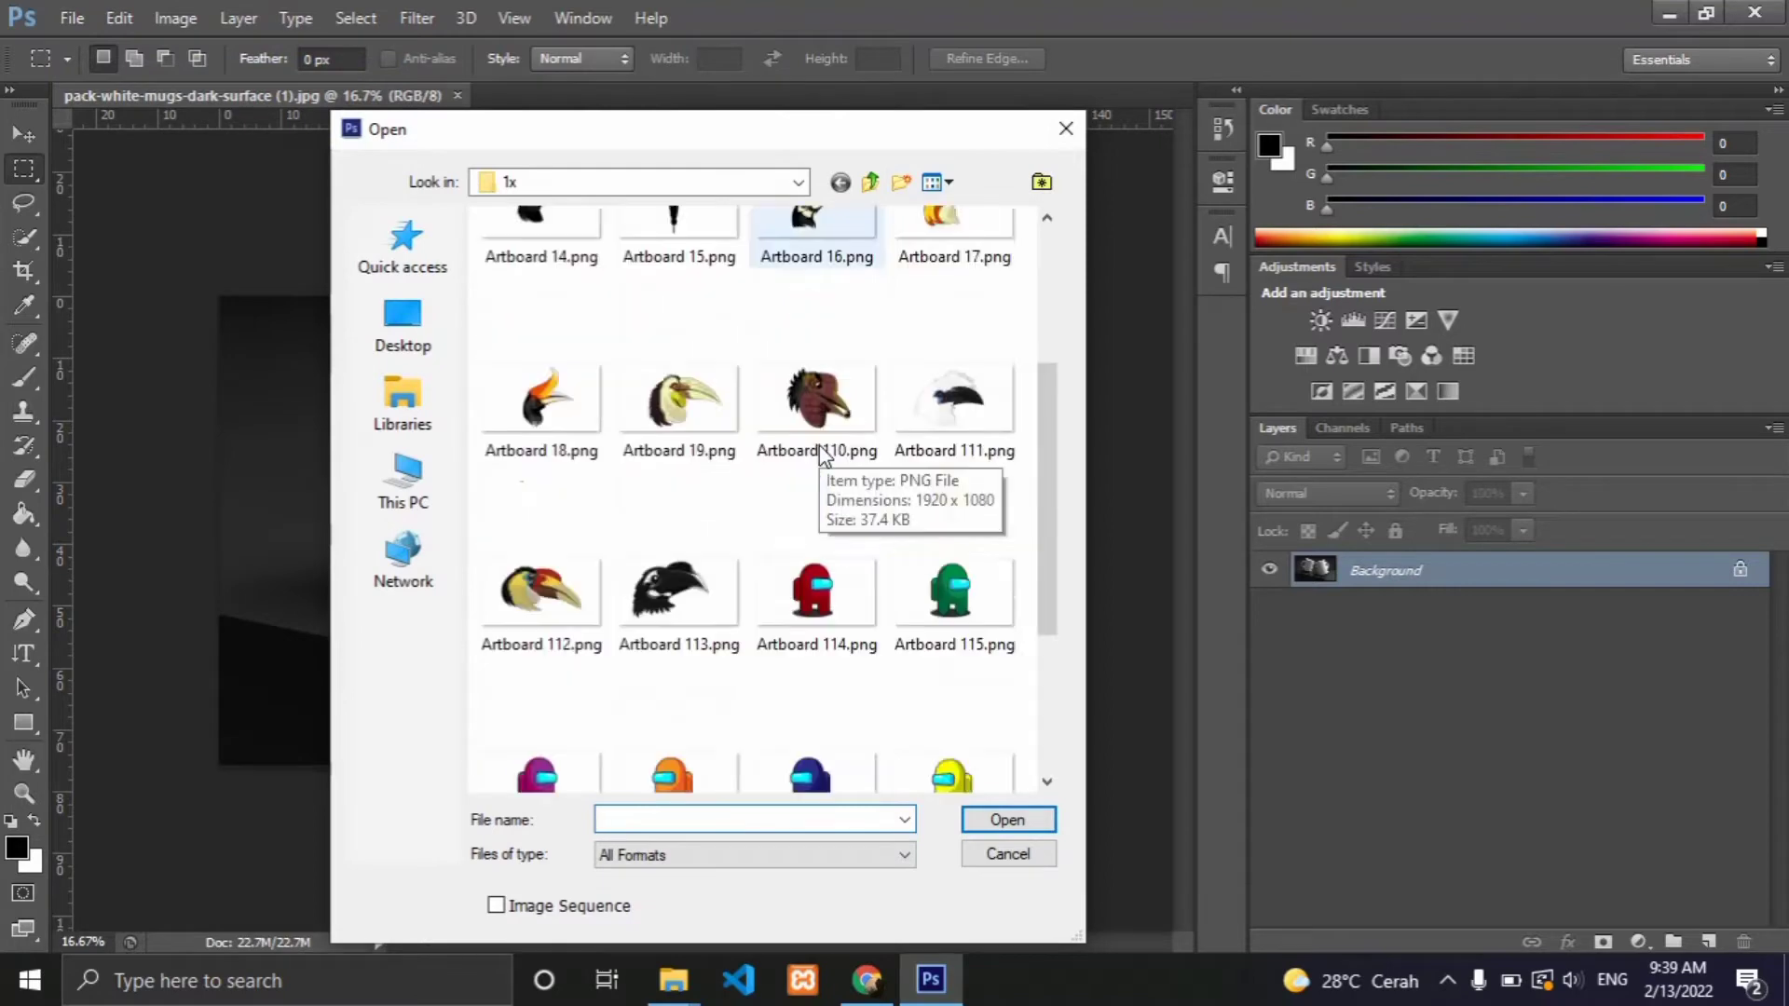
pyautogui.scroll(2, 822, 453)
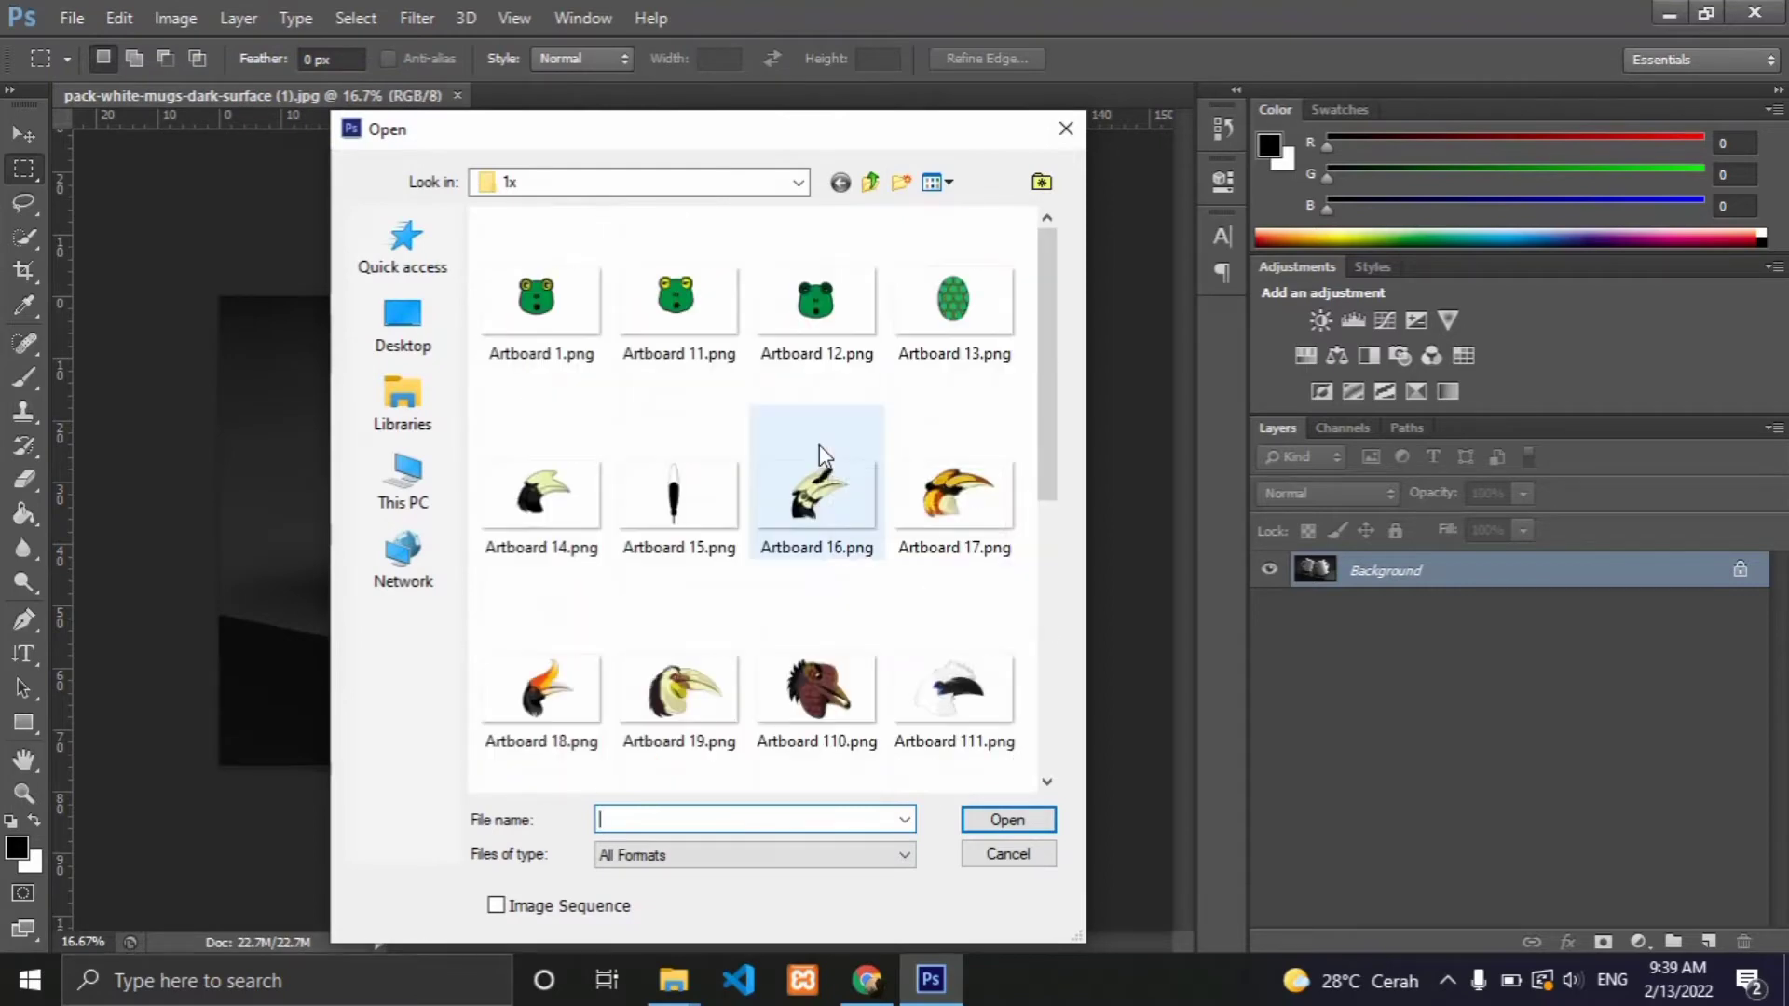
pyautogui.click(557, 687)
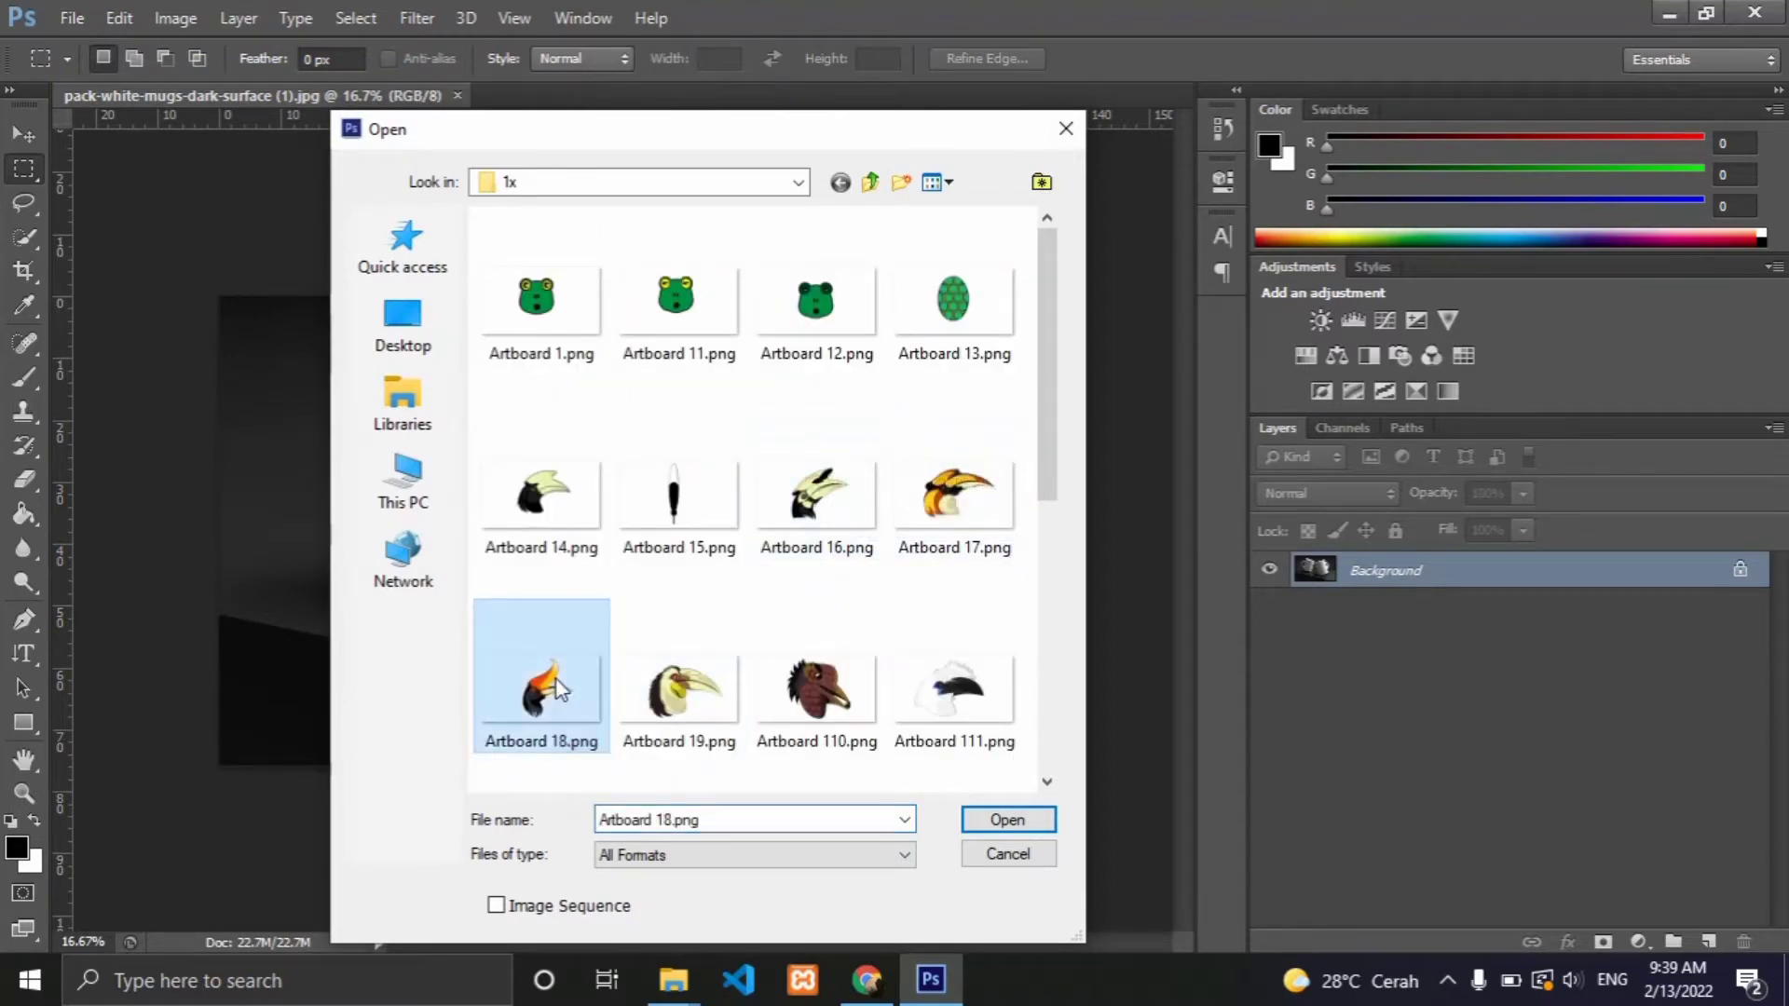
pyautogui.click(988, 824)
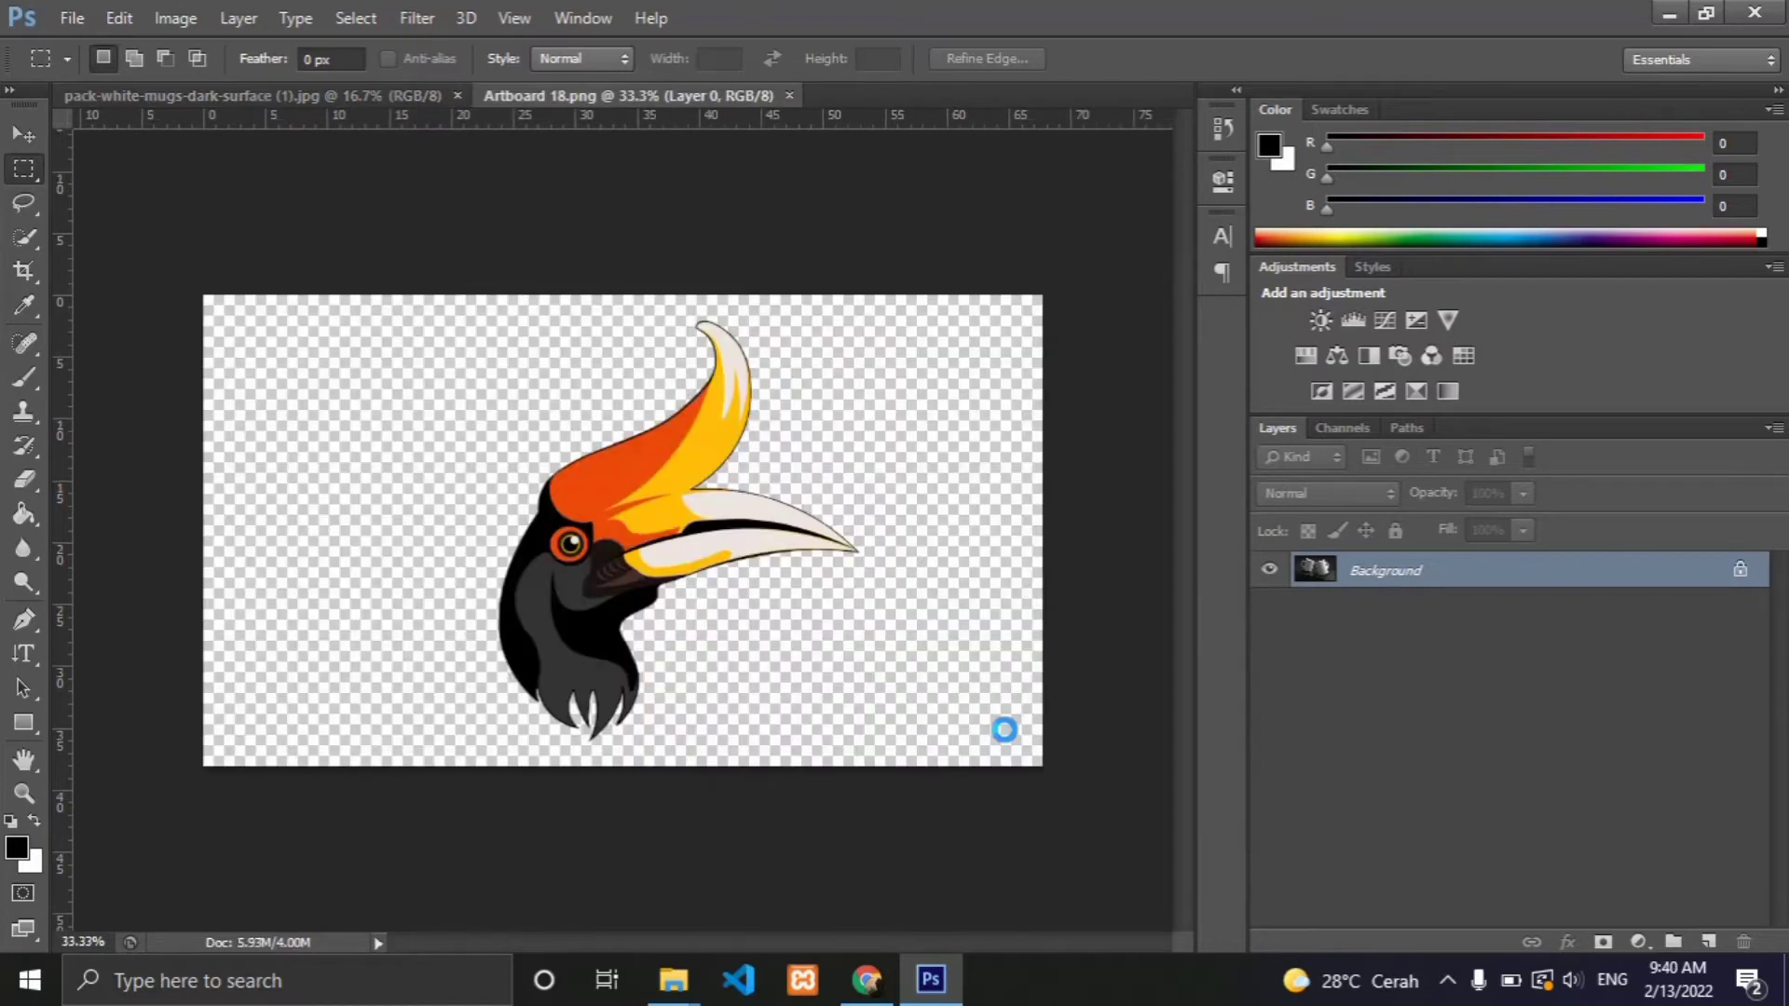
pyautogui.click(305, 97)
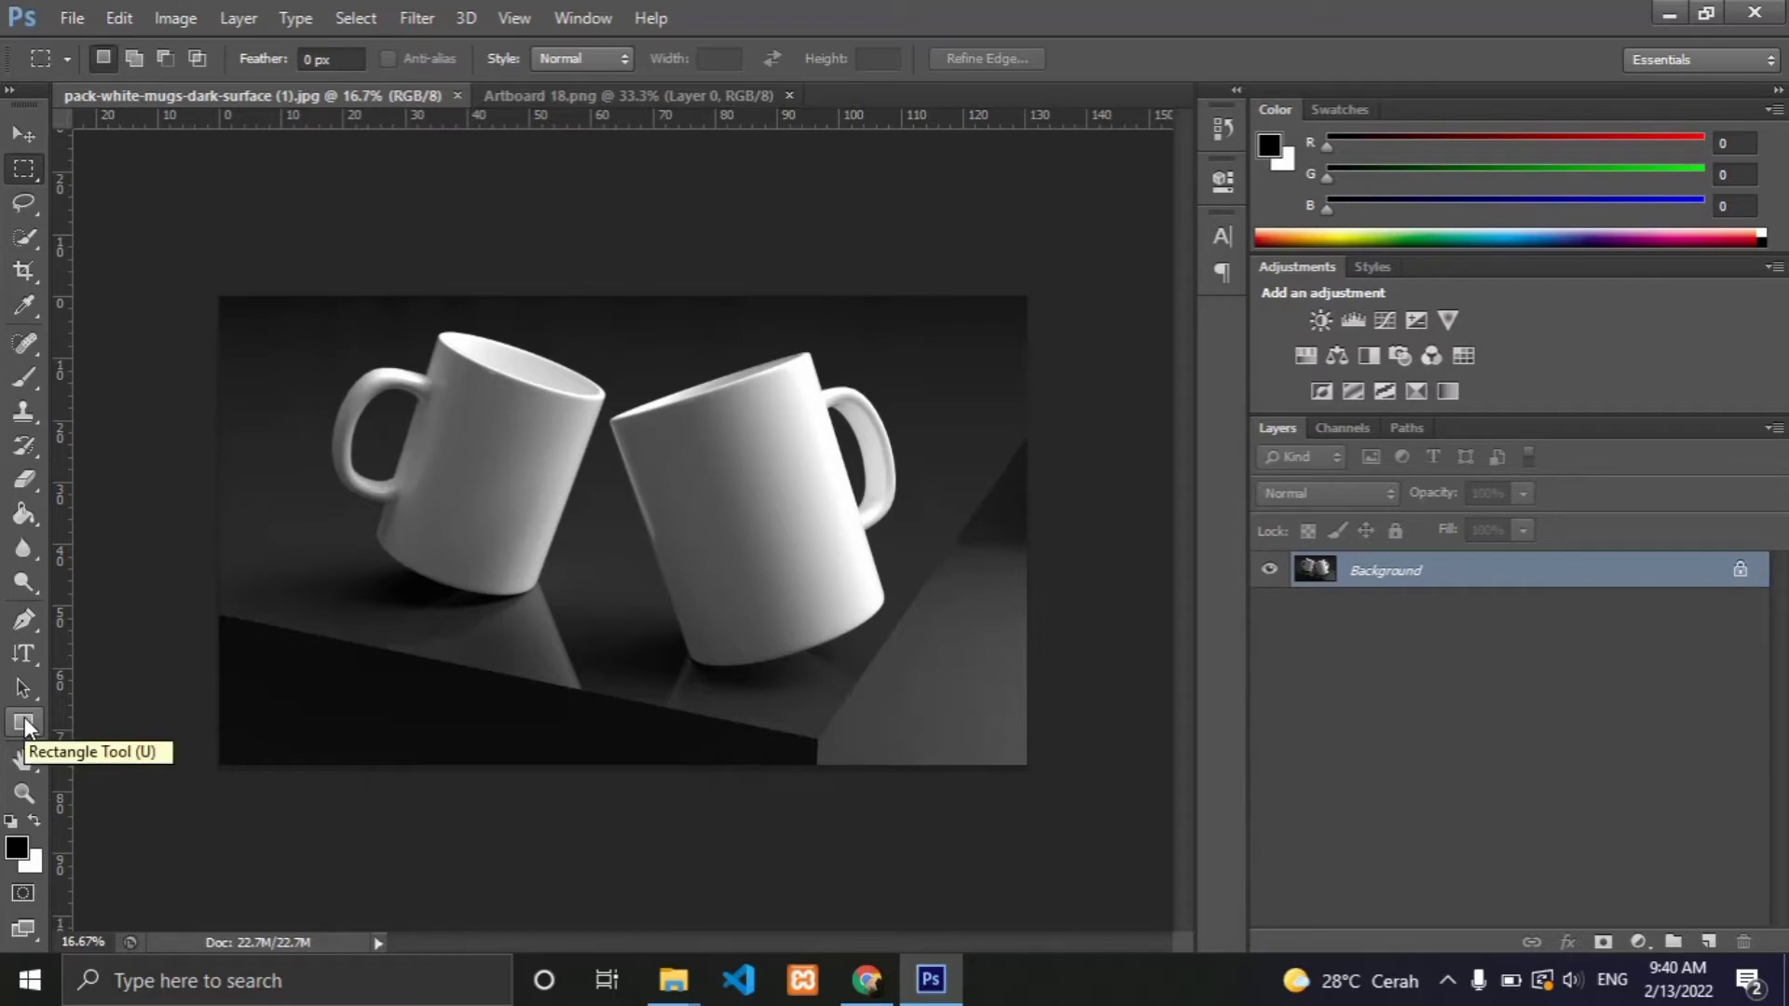
# Draw a blue-filled rectangle and move it over the right-hand mug.
pyautogui.click(25, 724)
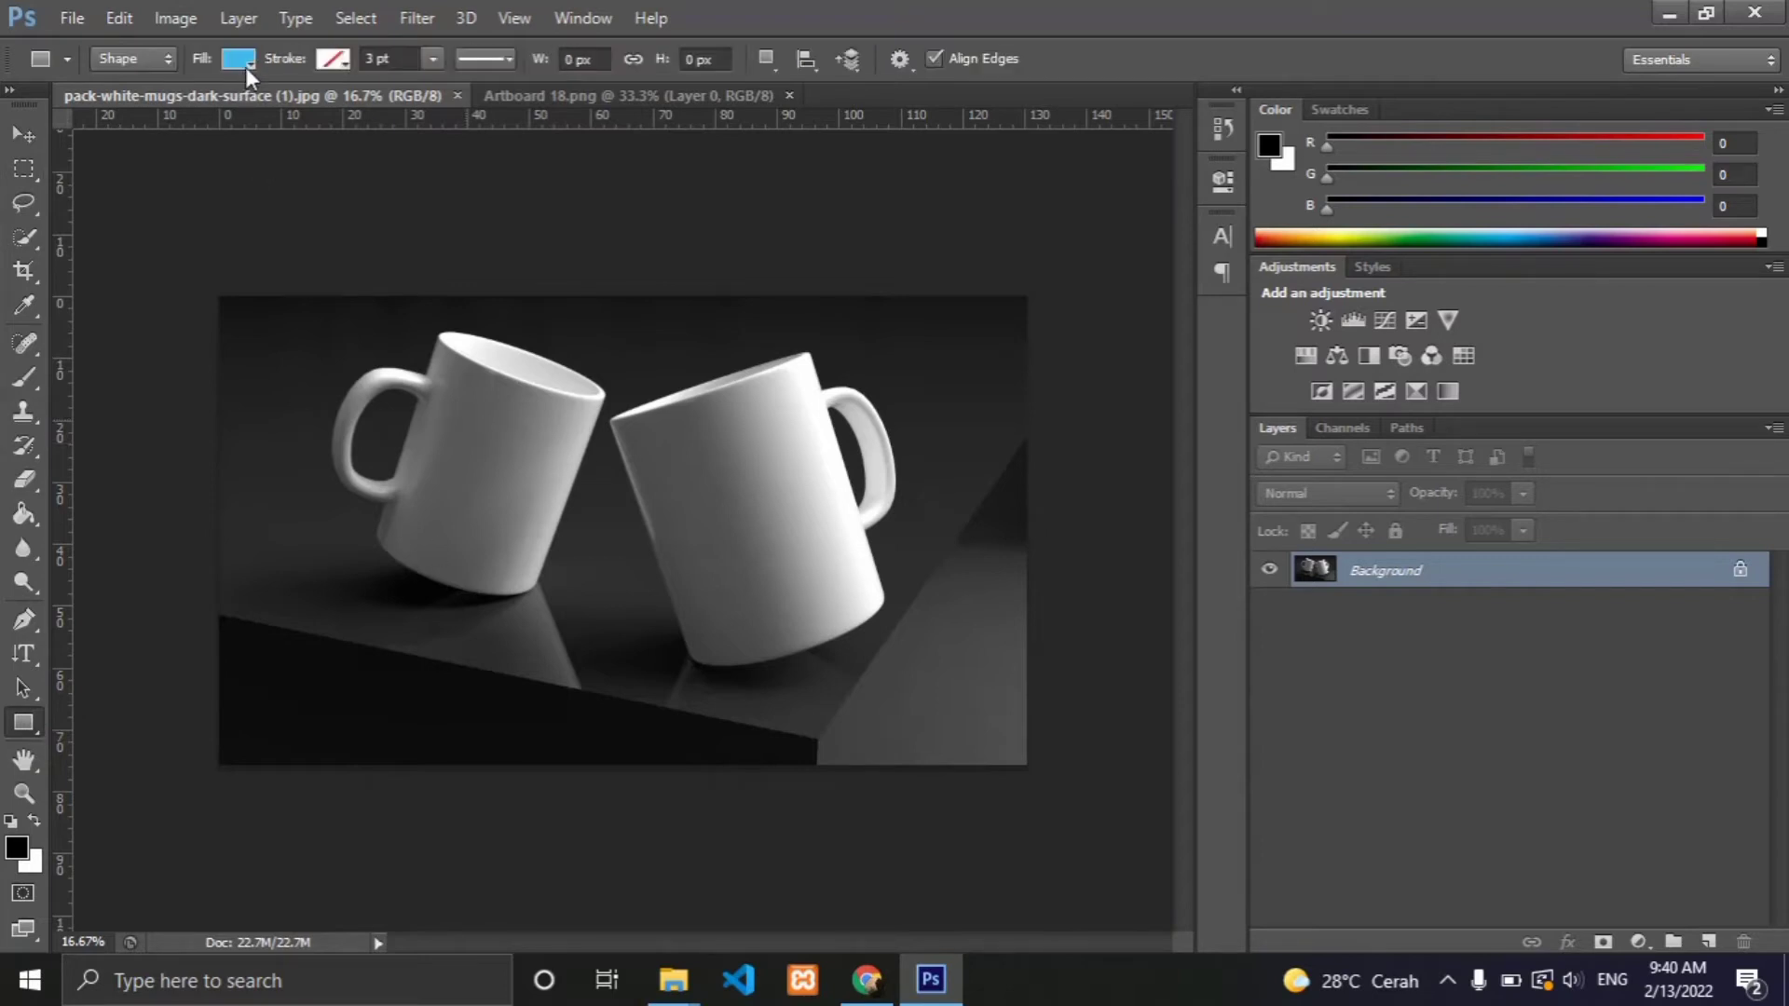
pyautogui.click(248, 66)
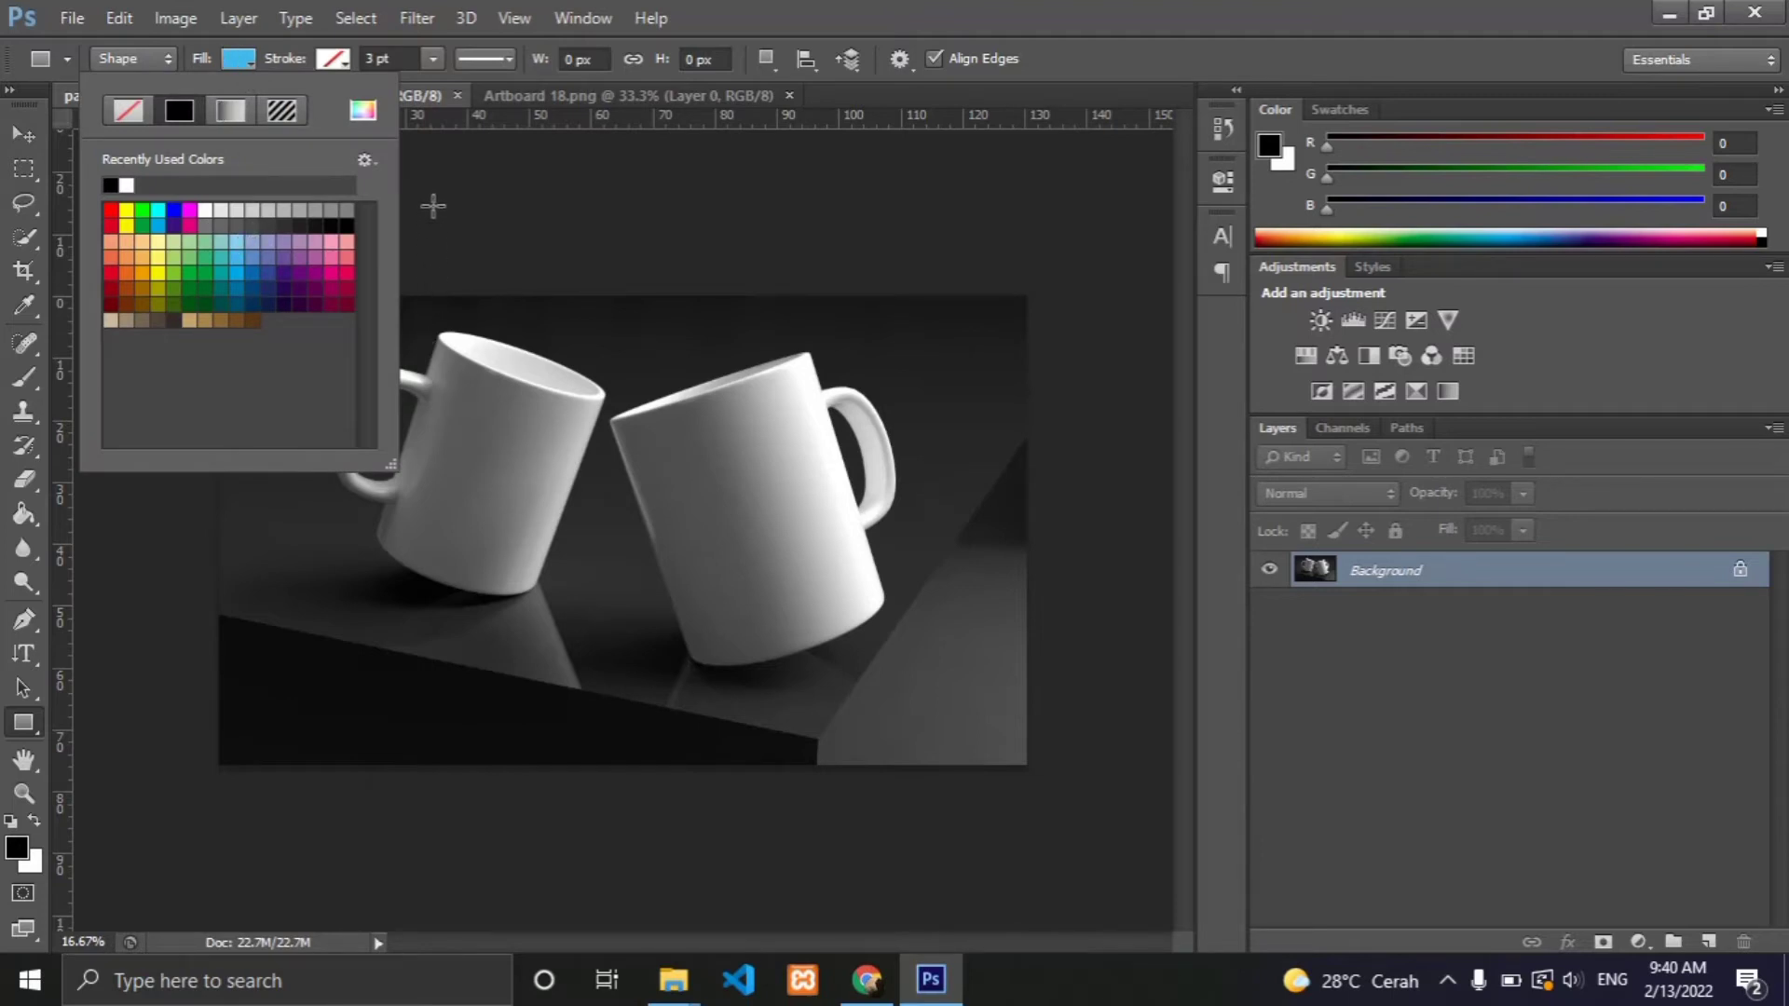
pyautogui.click(439, 385)
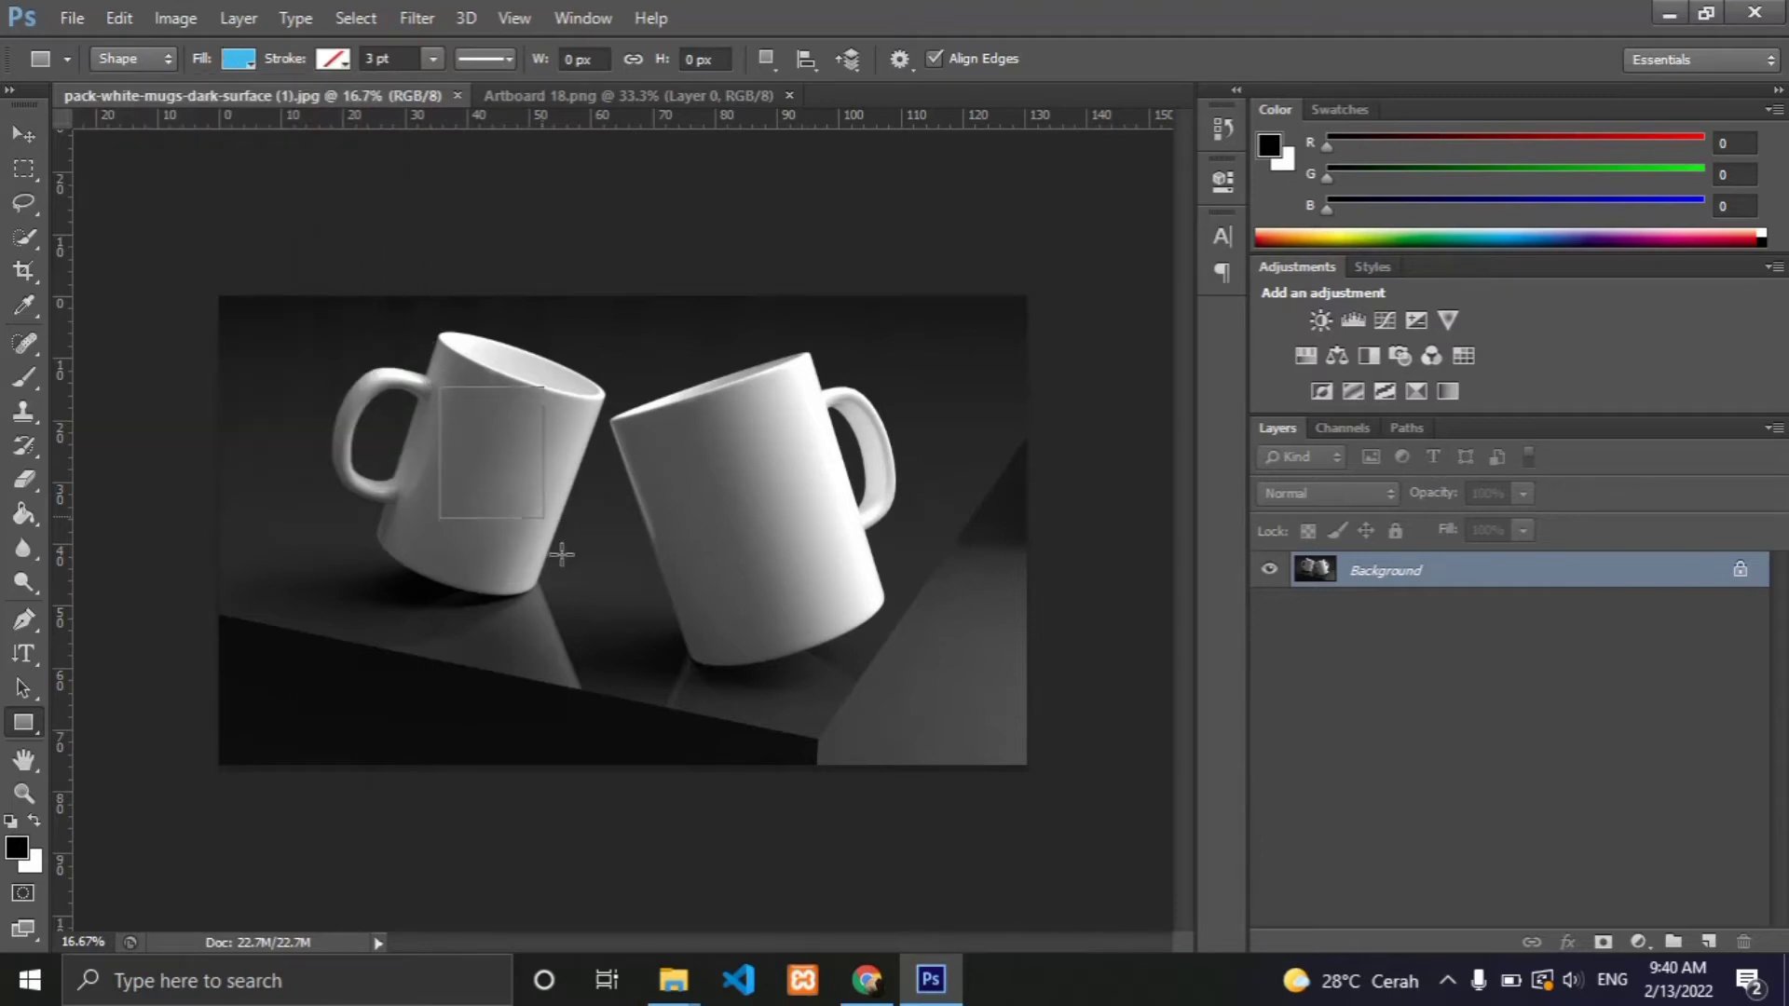
pyautogui.moveTo(440, 388); pyautogui.dragTo(614, 620)
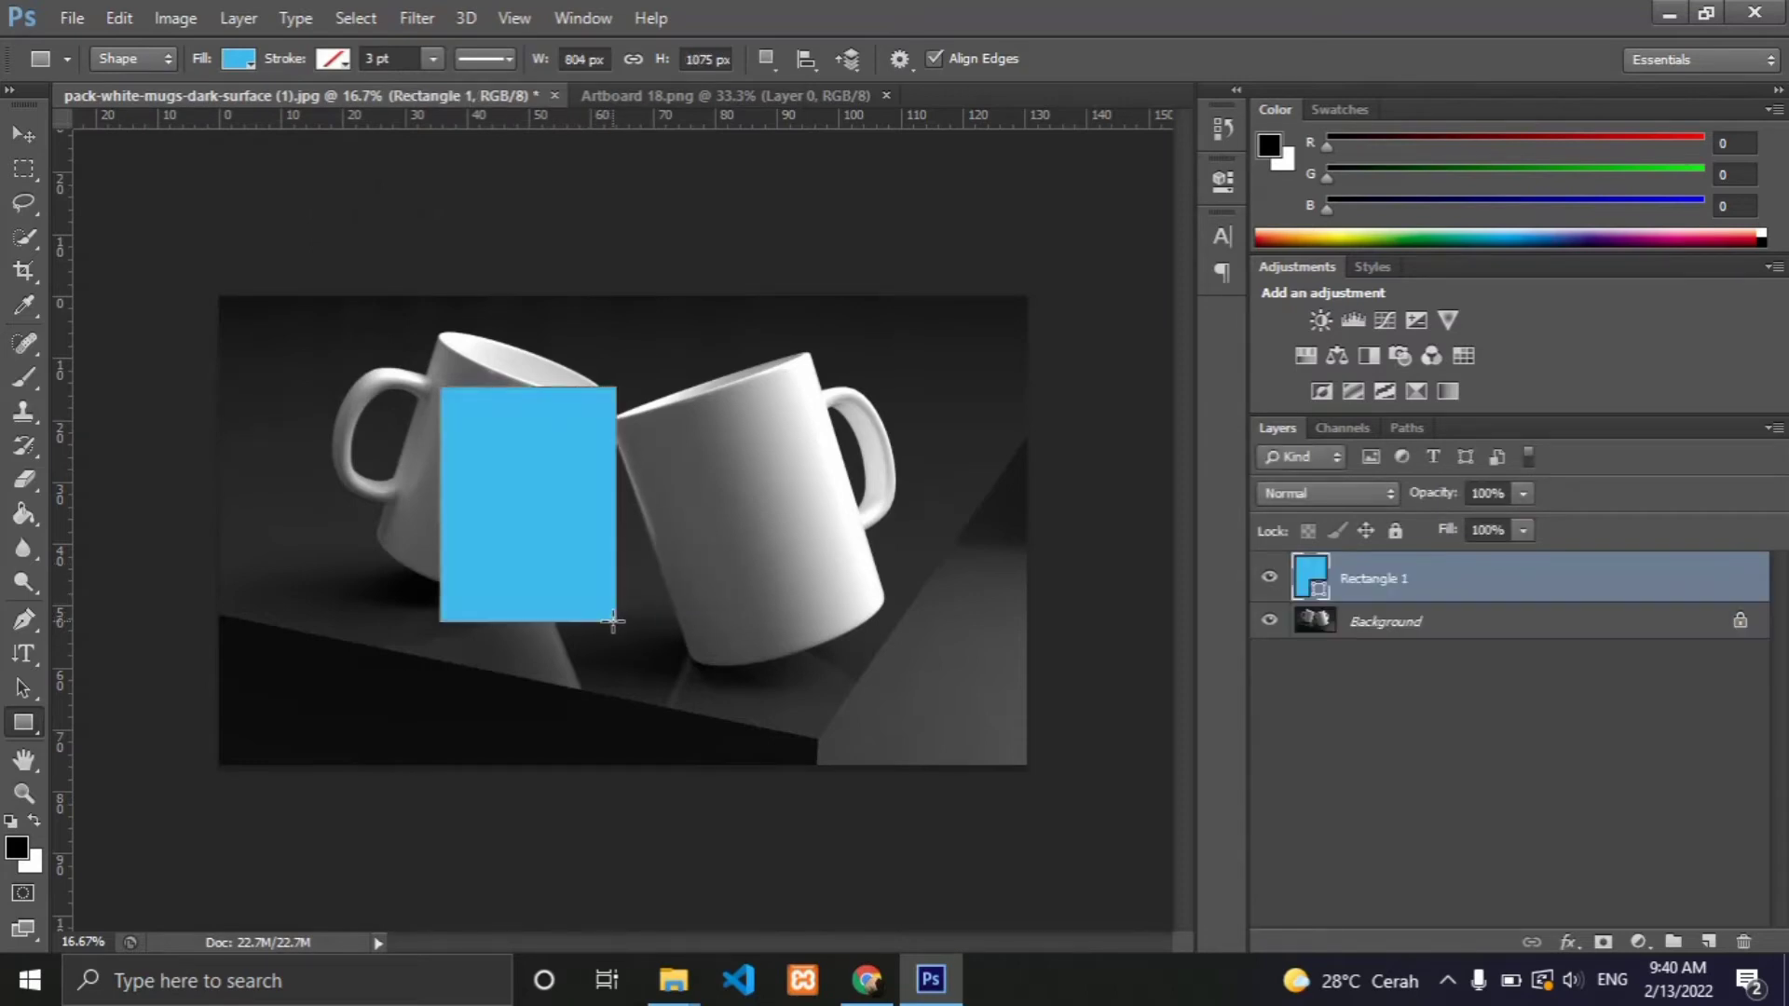
pyautogui.click(26, 132)
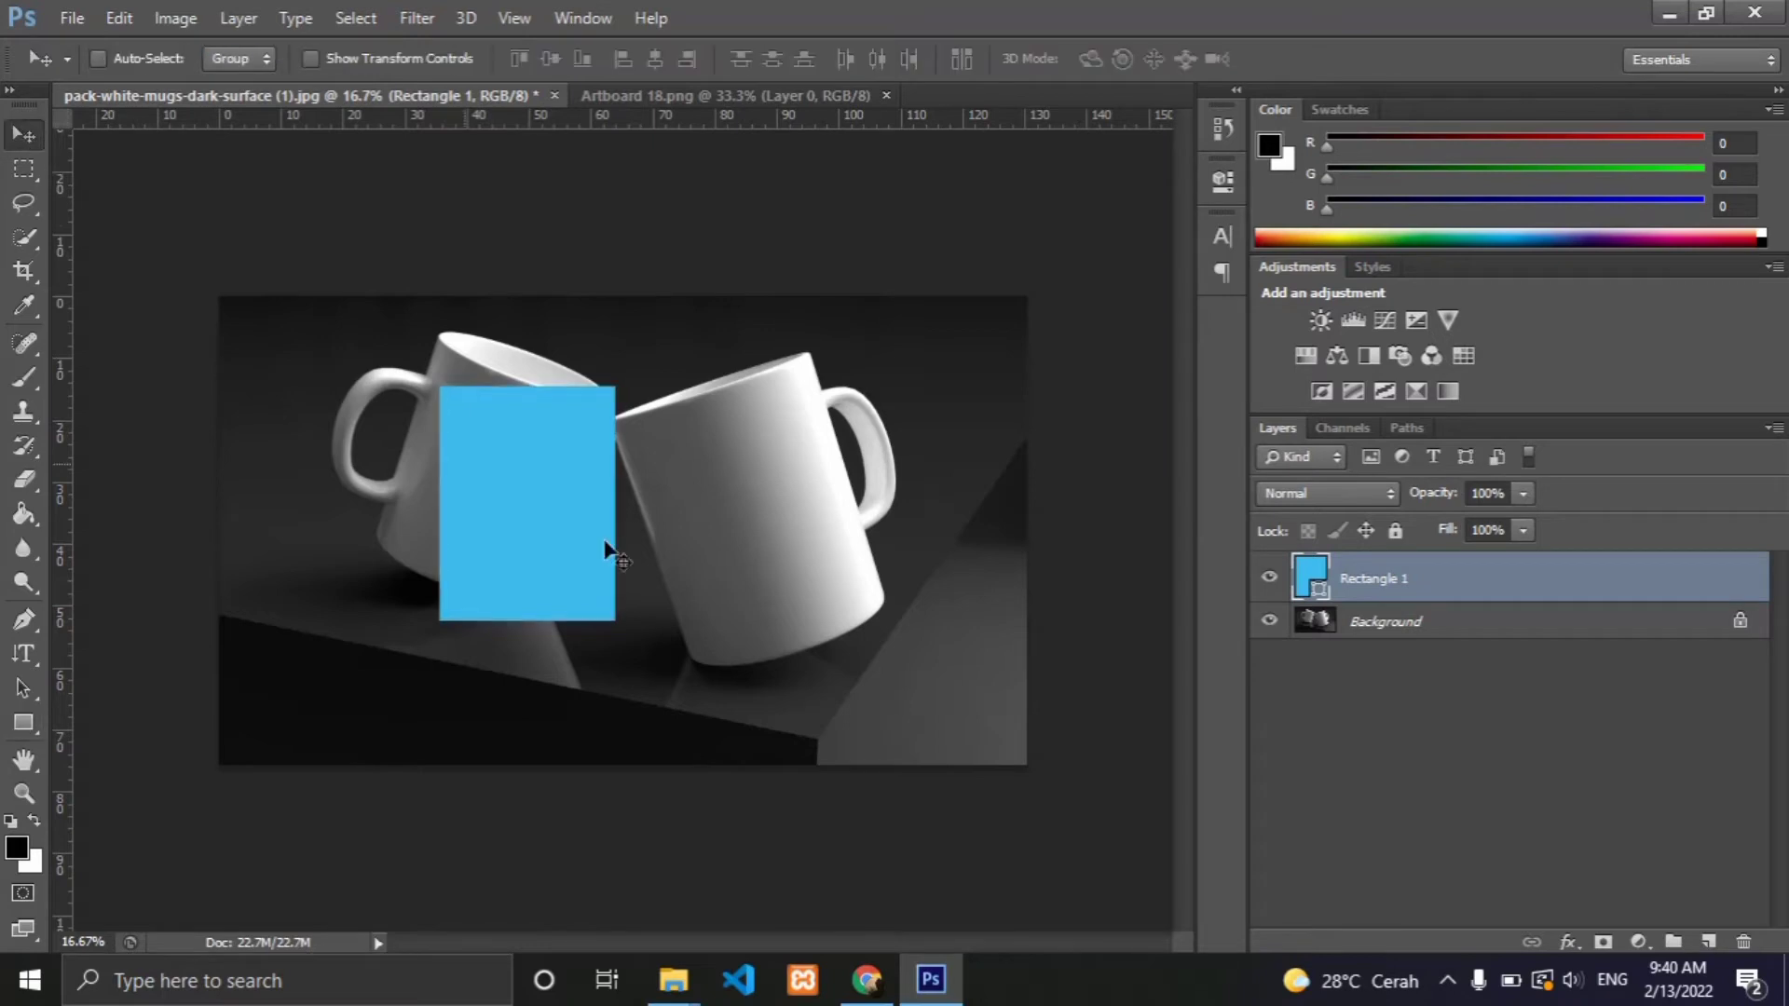
pyautogui.moveTo(531, 507); pyautogui.dragTo(738, 524)
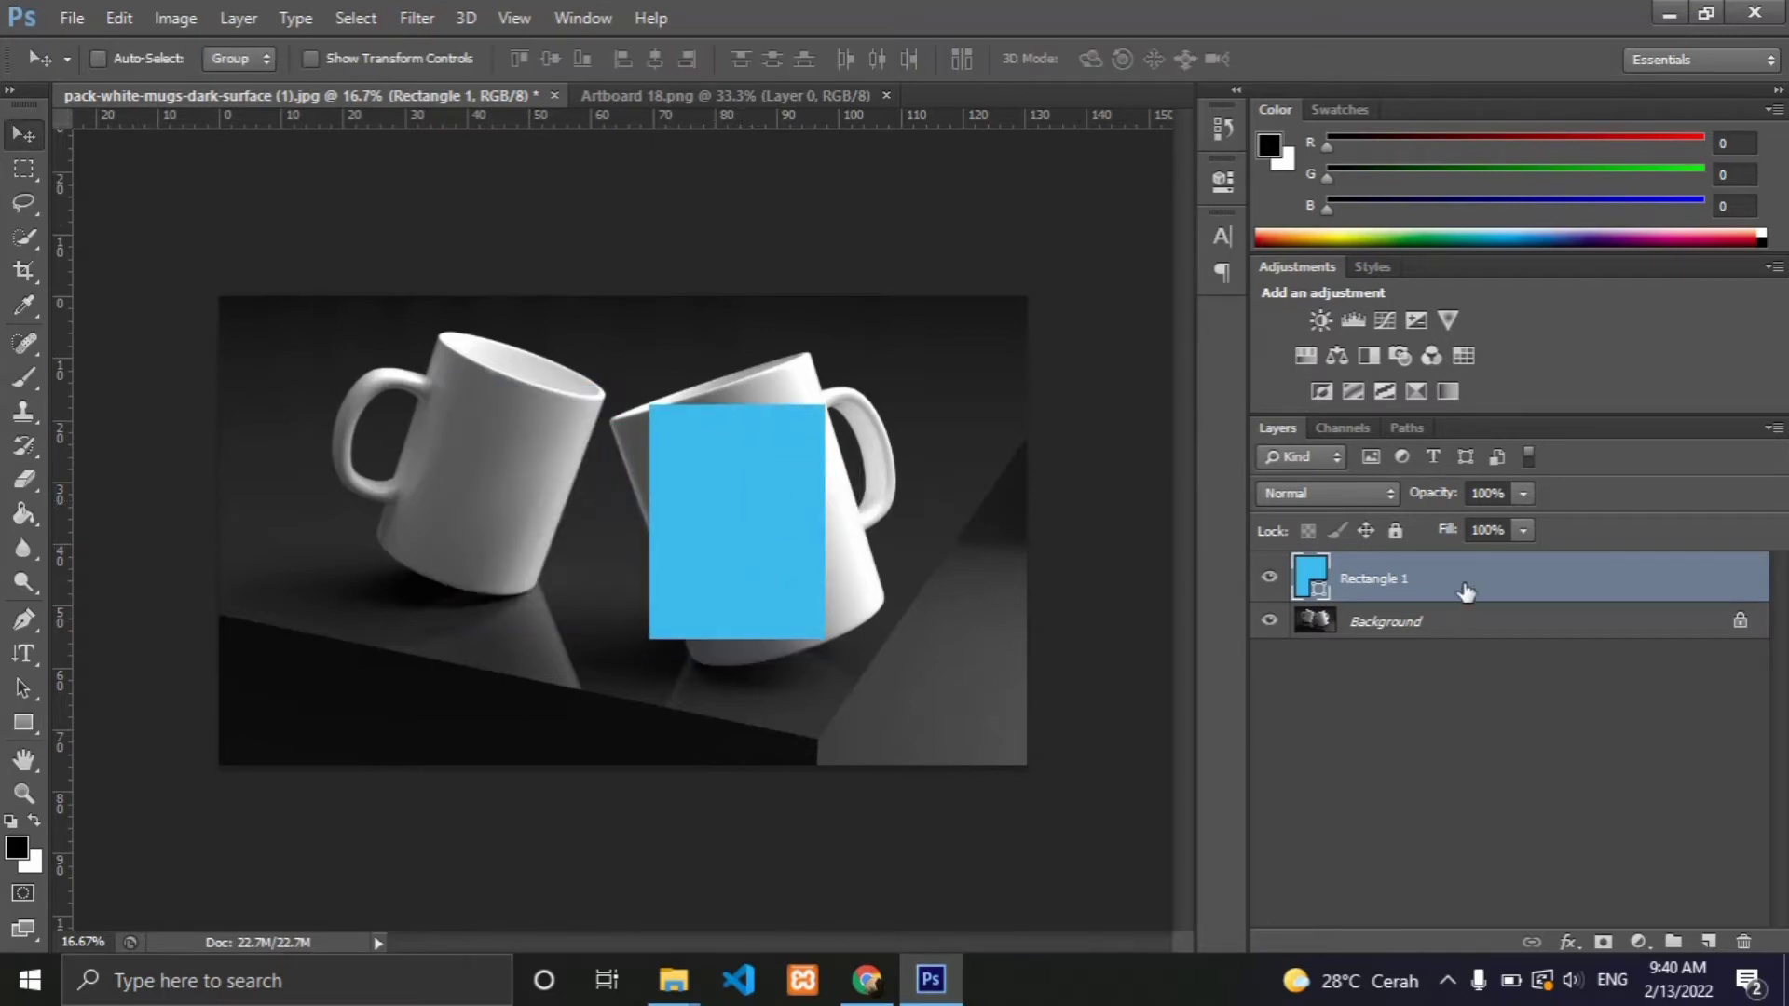
# Convert Rectangle 1 to a smart object and open its contents as Rectangle 1.psb.
pyautogui.rightClick(1409, 584)
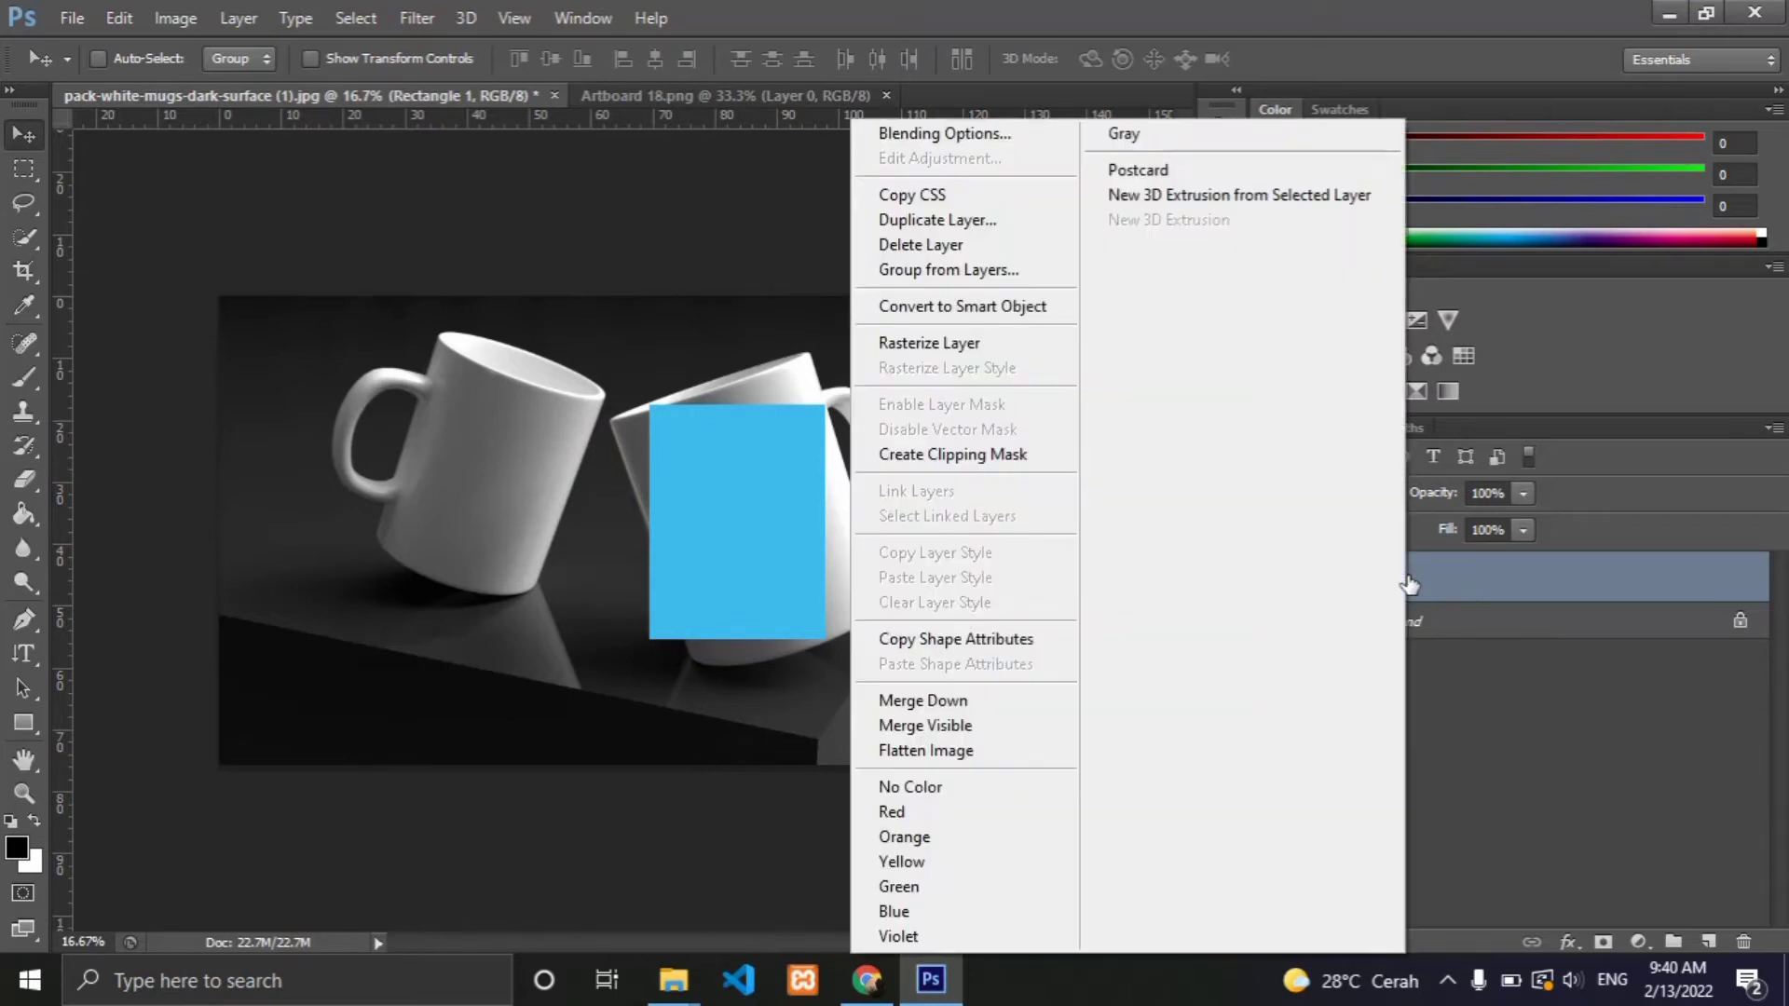
pyautogui.click(1454, 584)
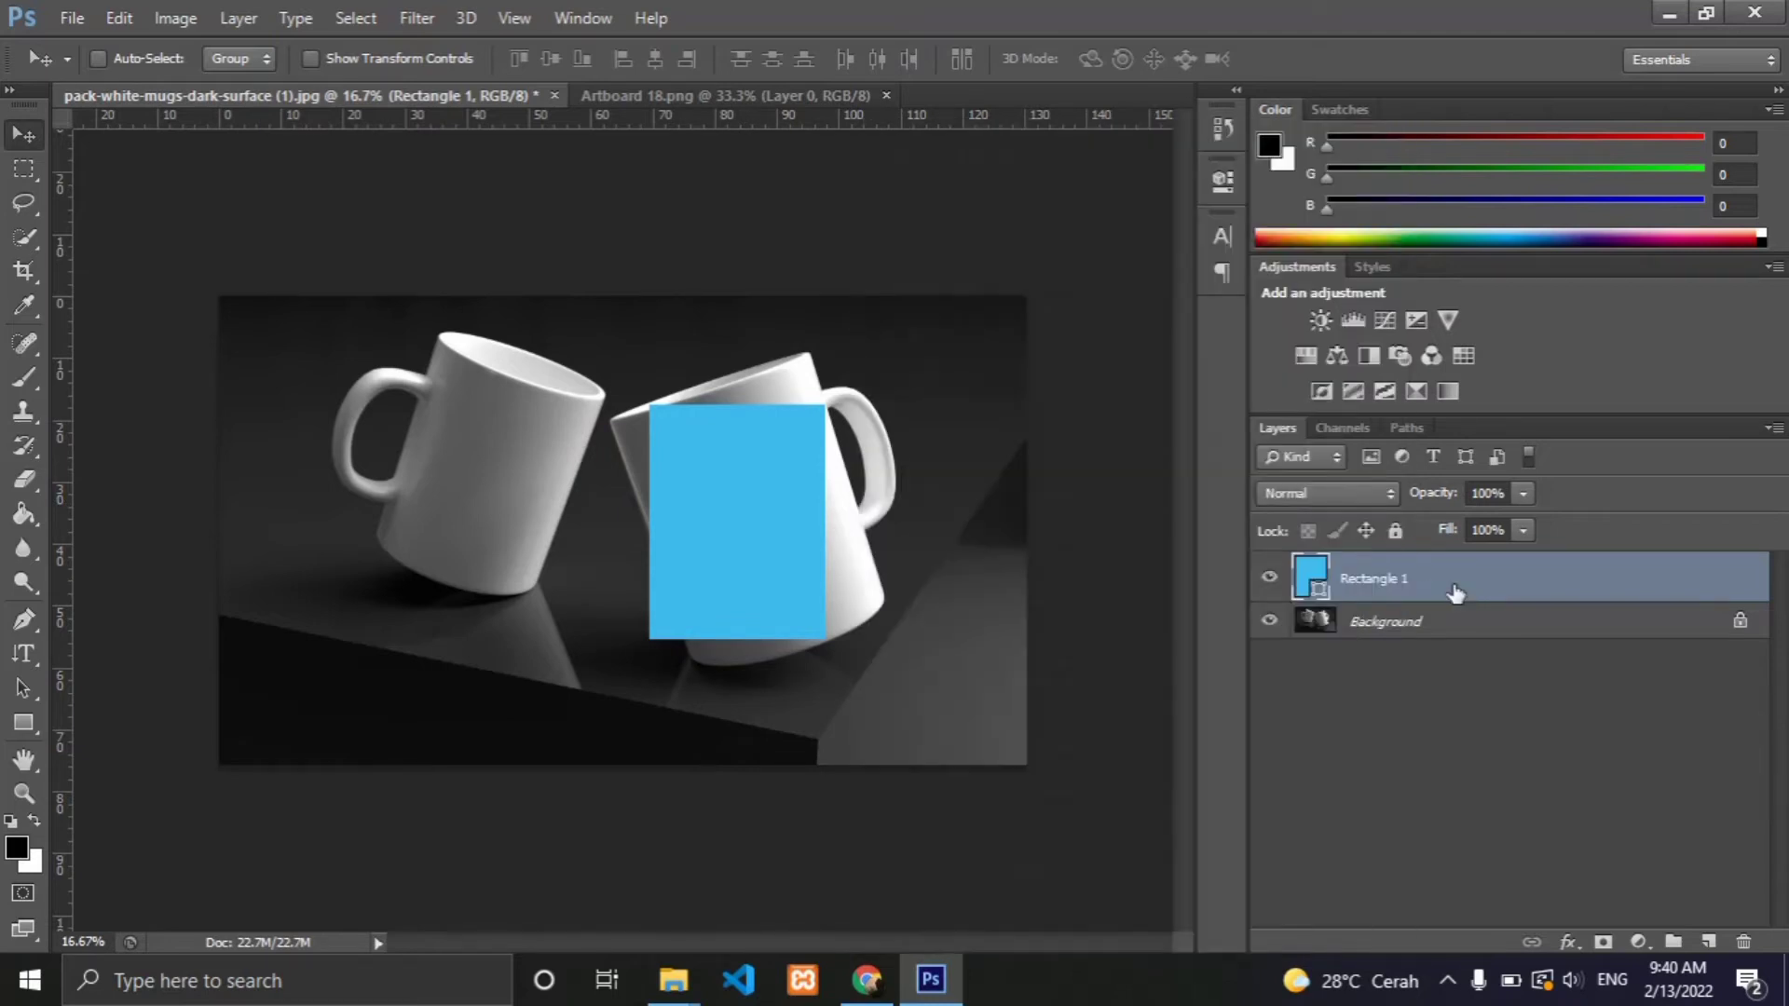
pyautogui.rightClick(1368, 584)
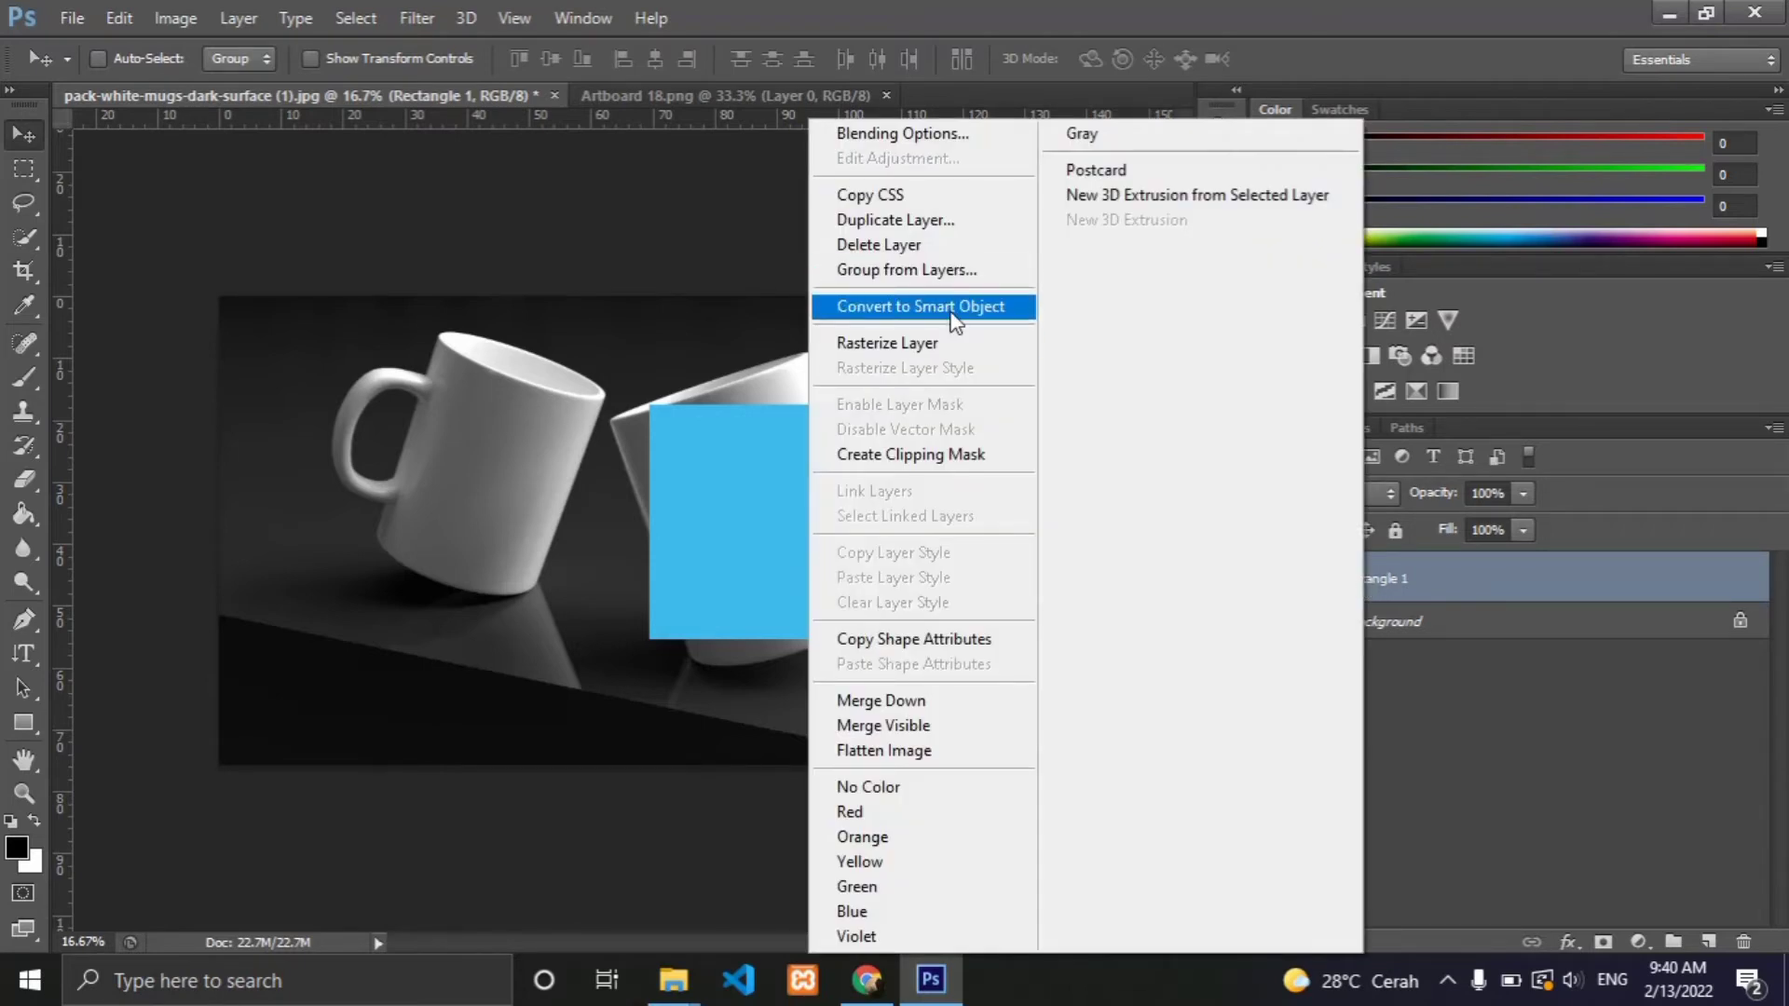
pyautogui.click(952, 314)
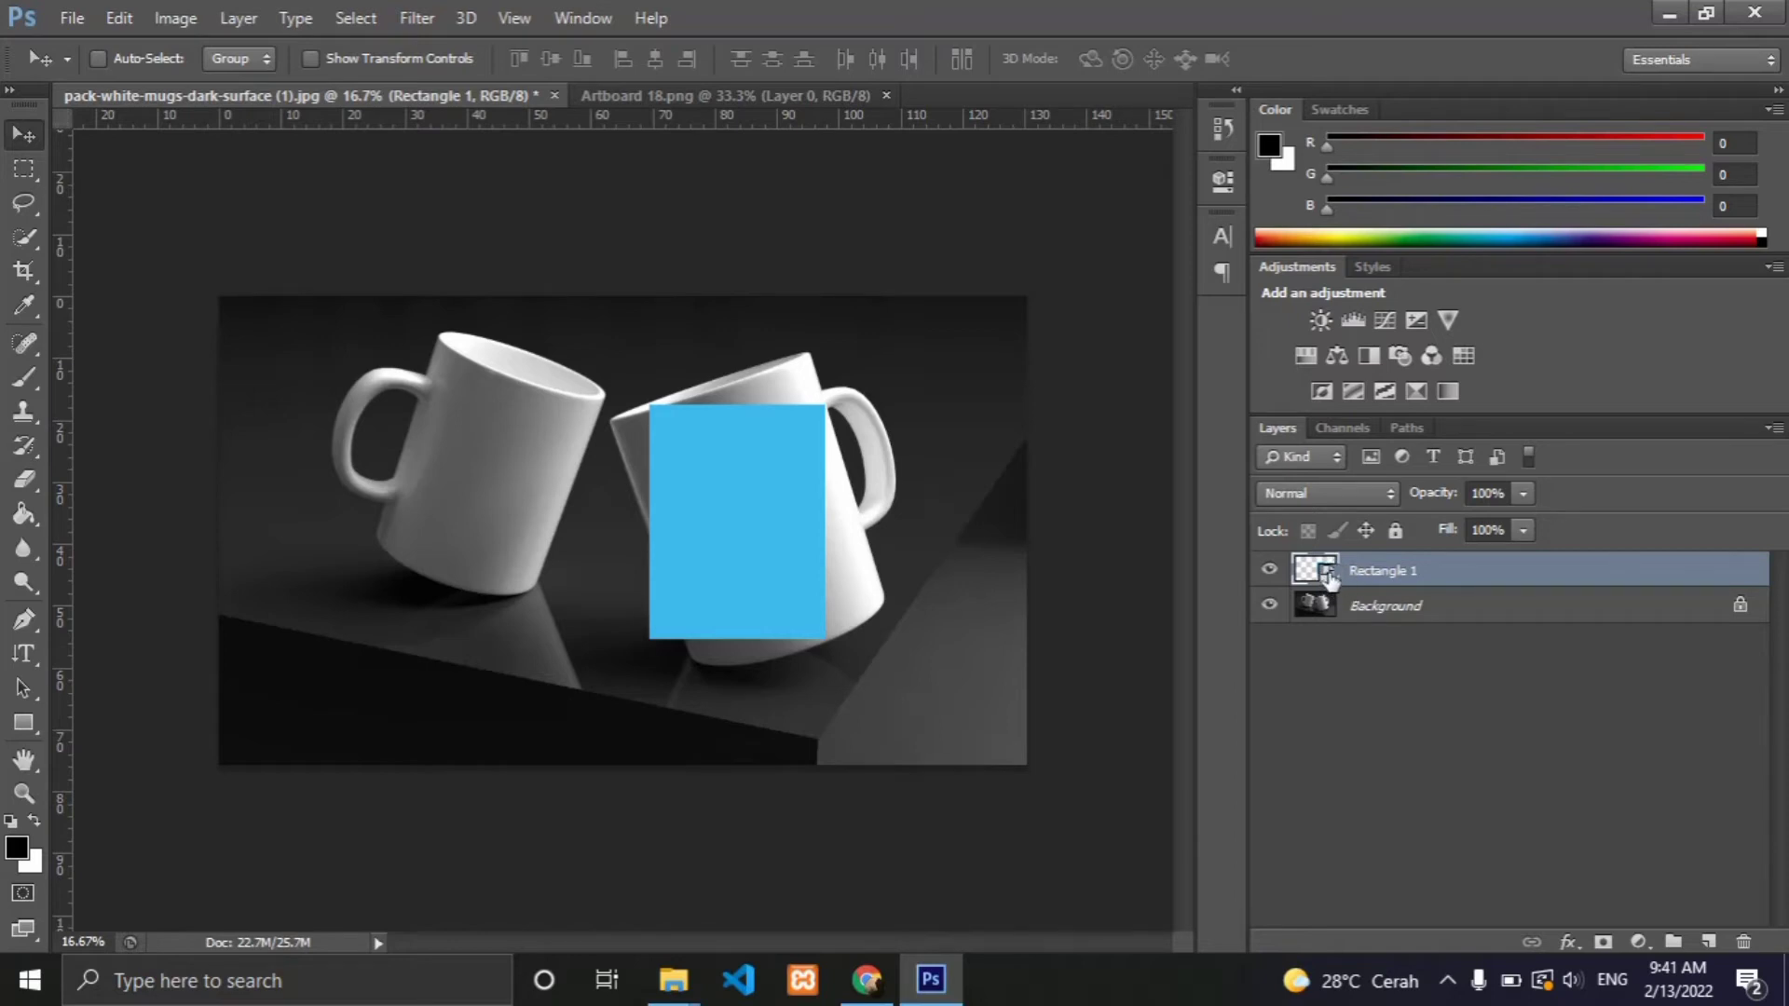
pyautogui.doubleClick(1330, 577)
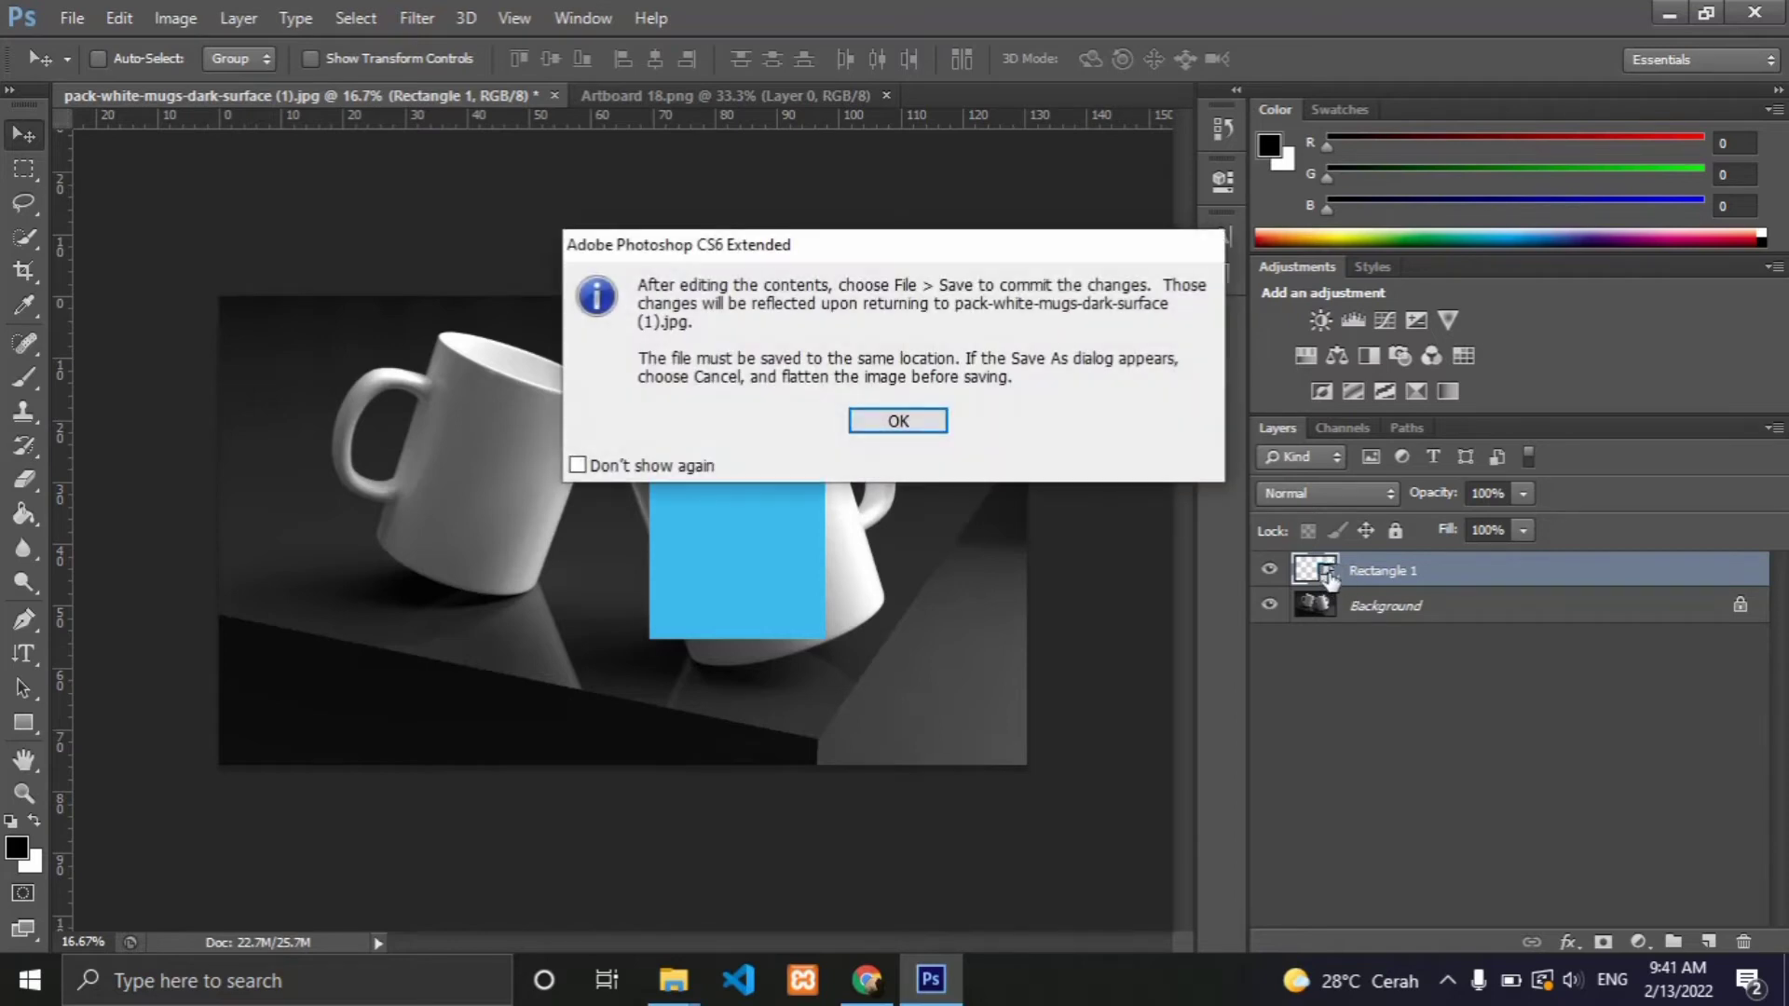
pyautogui.click(870, 428)
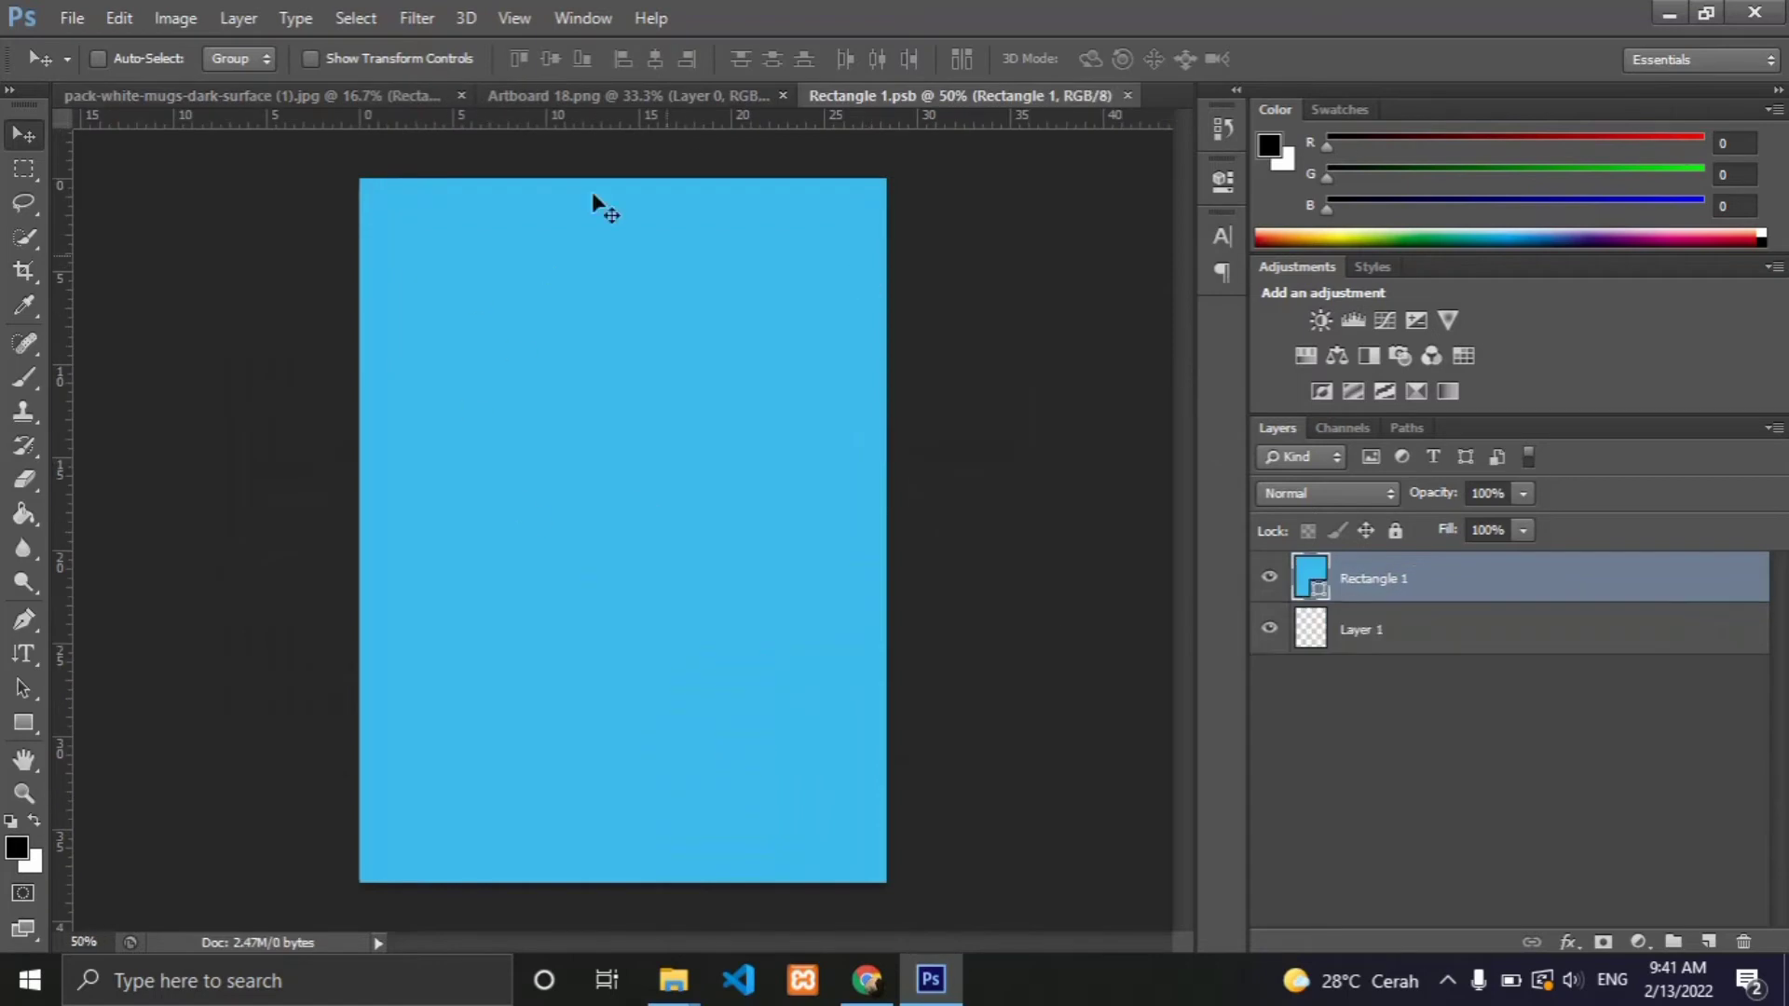
# Drag the hornbill logo from Artboard 18.png into Rectangle 1.psb as Layer 2.
pyautogui.click(587, 97)
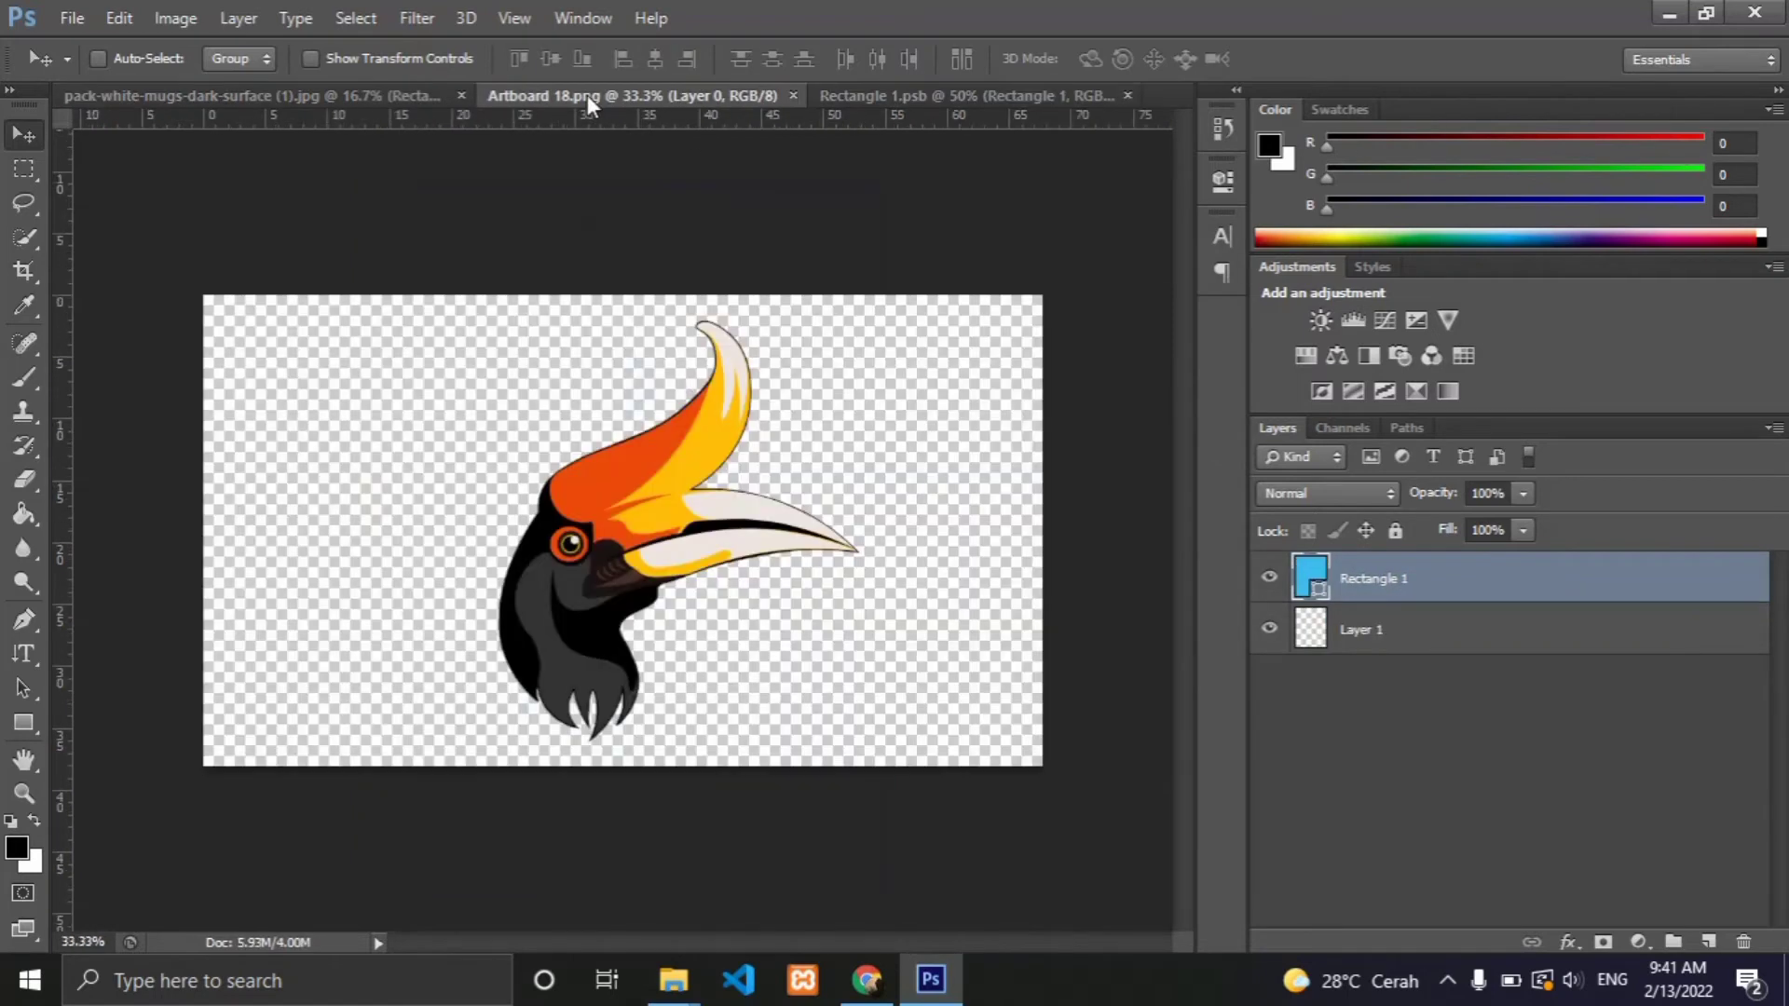
pyautogui.moveTo(687, 457)
pyautogui.mouseDown()
pyautogui.moveTo(824, 327)
pyautogui.moveTo(610, 450)
pyautogui.moveTo(658, 381)
pyautogui.moveTo(654, 418)
pyautogui.mouseUp()
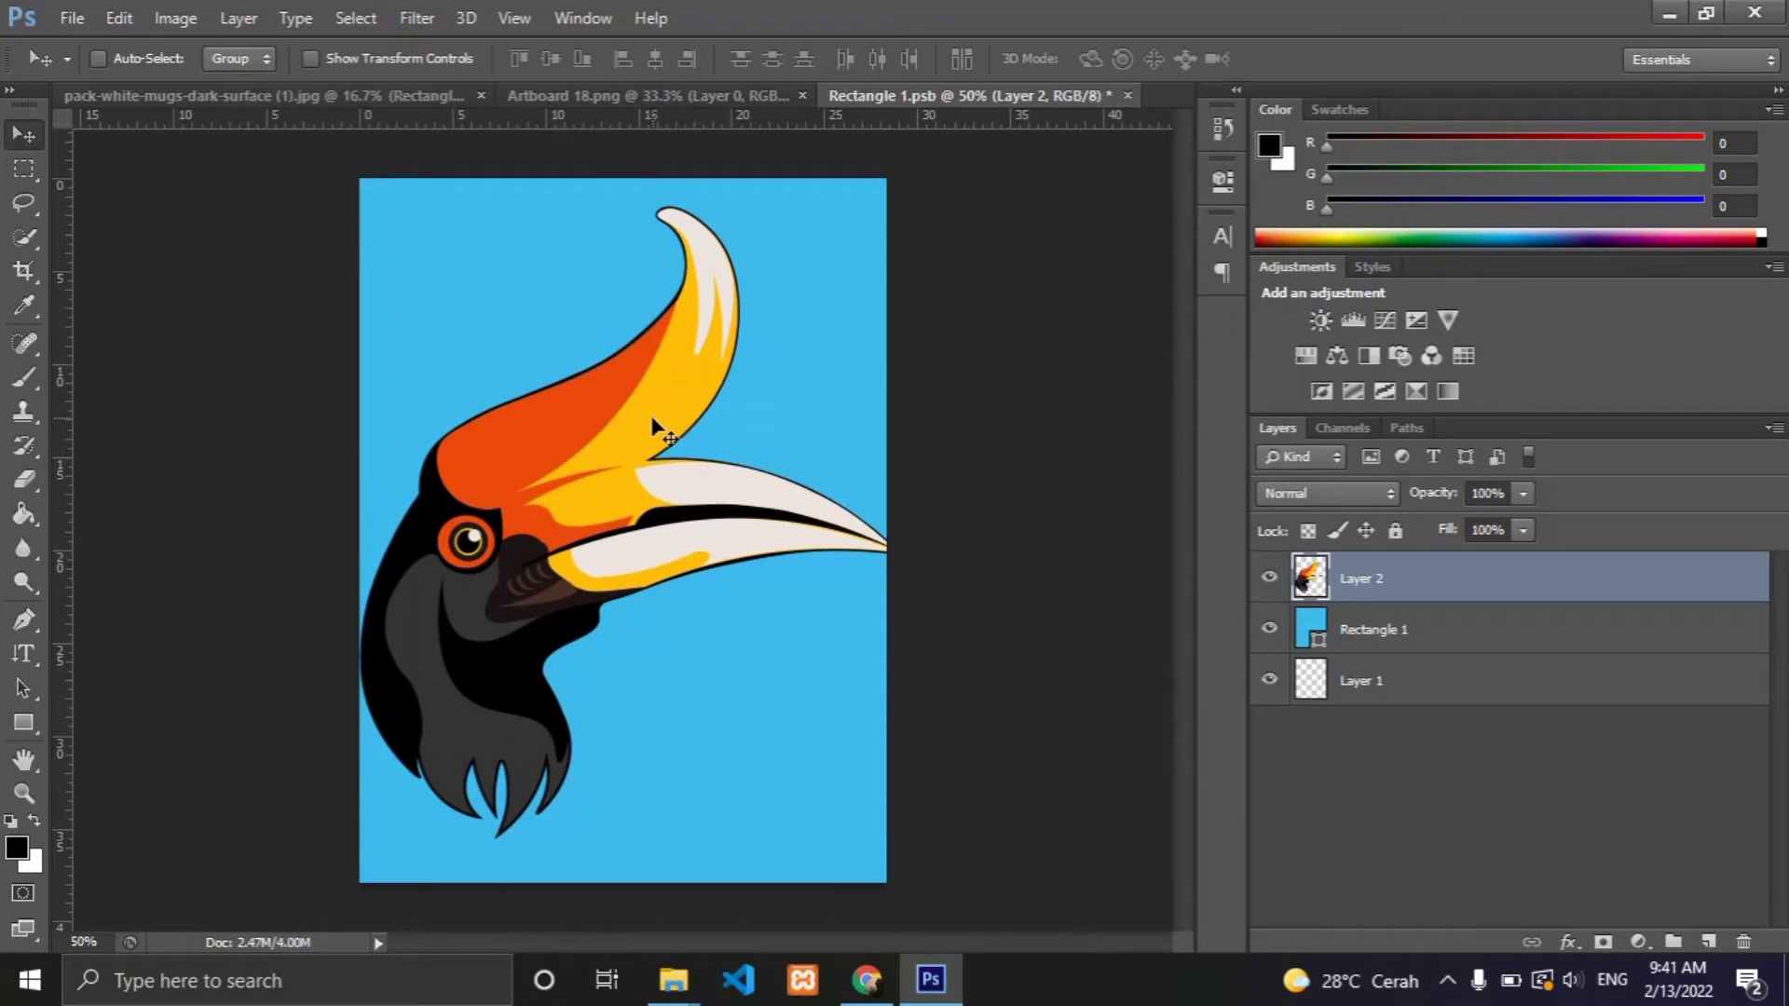
# Scale the hornbill to about 95% and move it up within the blue canvas.
pyautogui.hotkey('ctrl', 't')
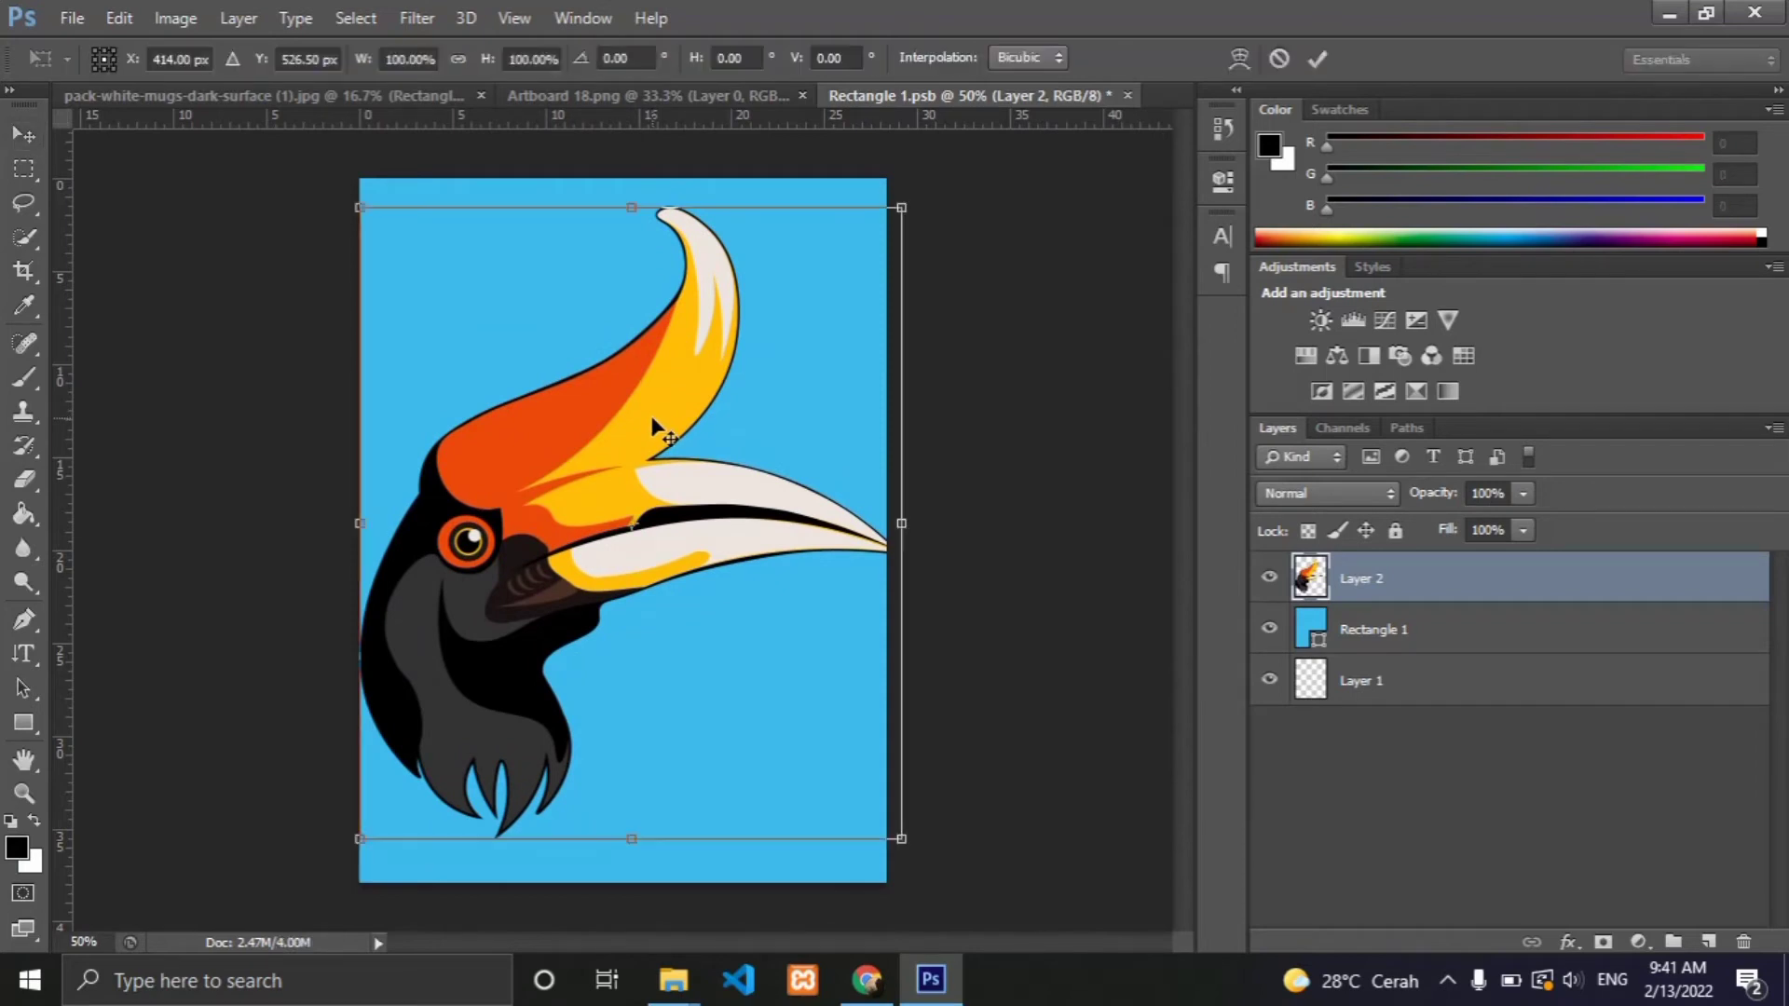
pyautogui.click(119, 20)
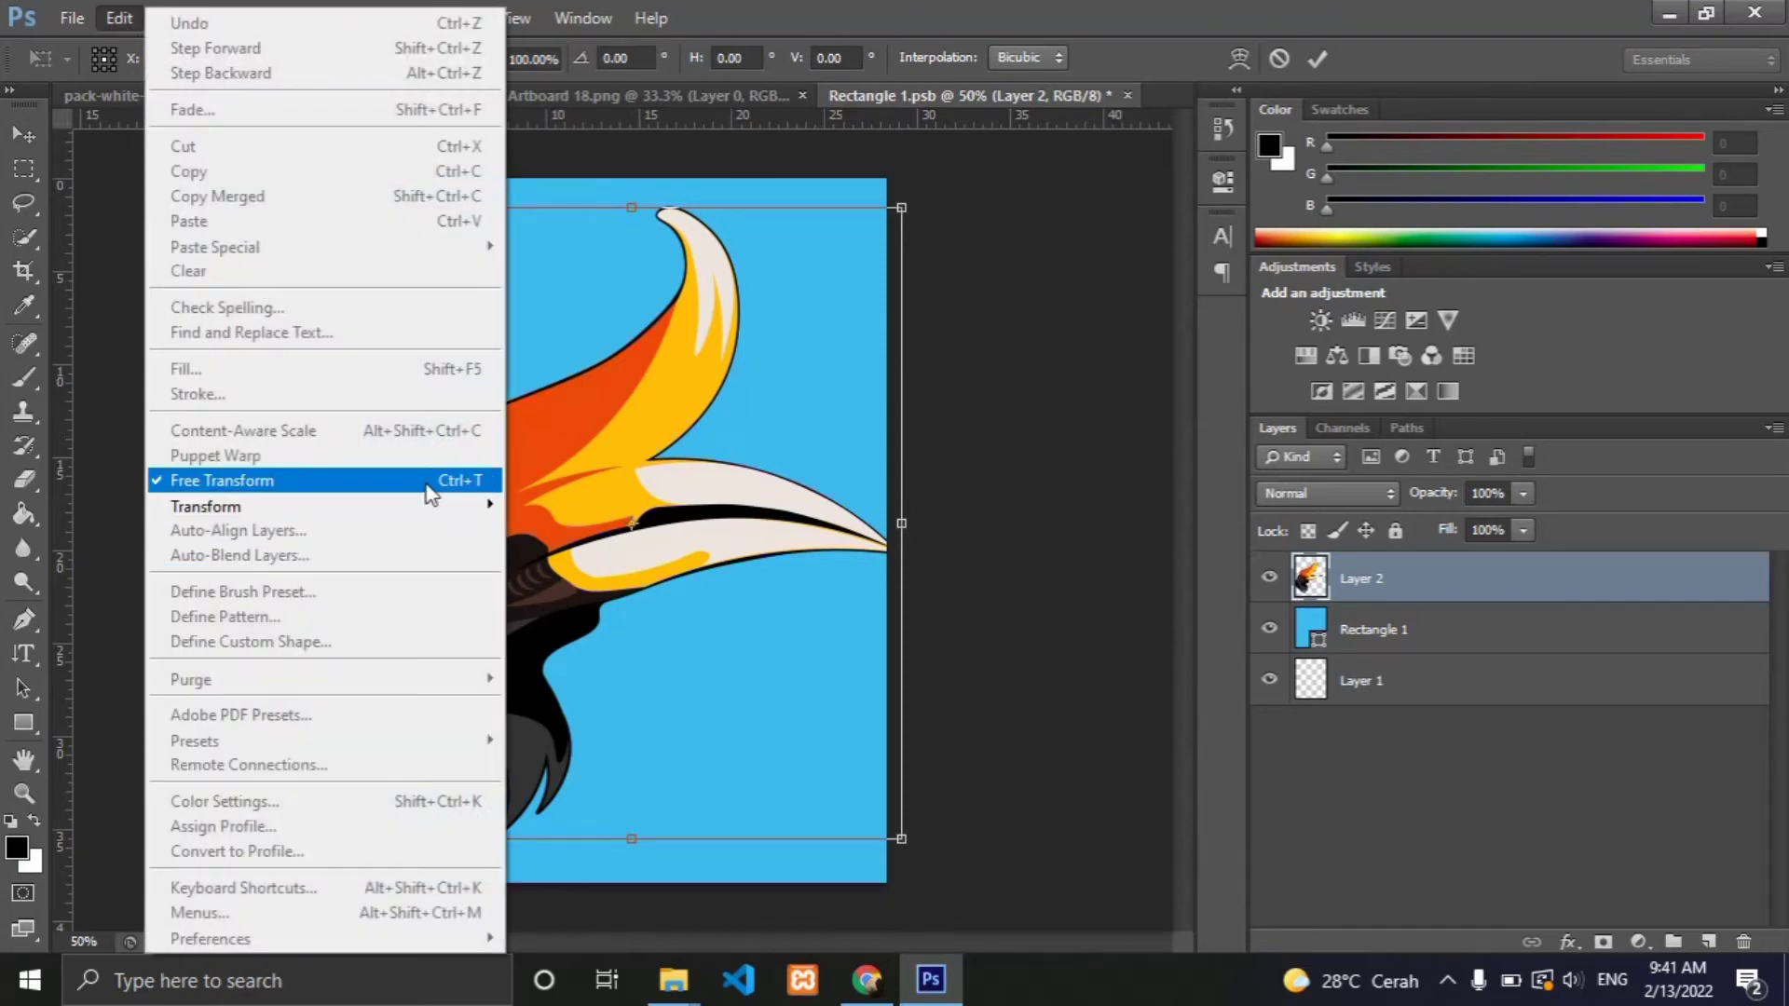
pyautogui.click(1021, 283)
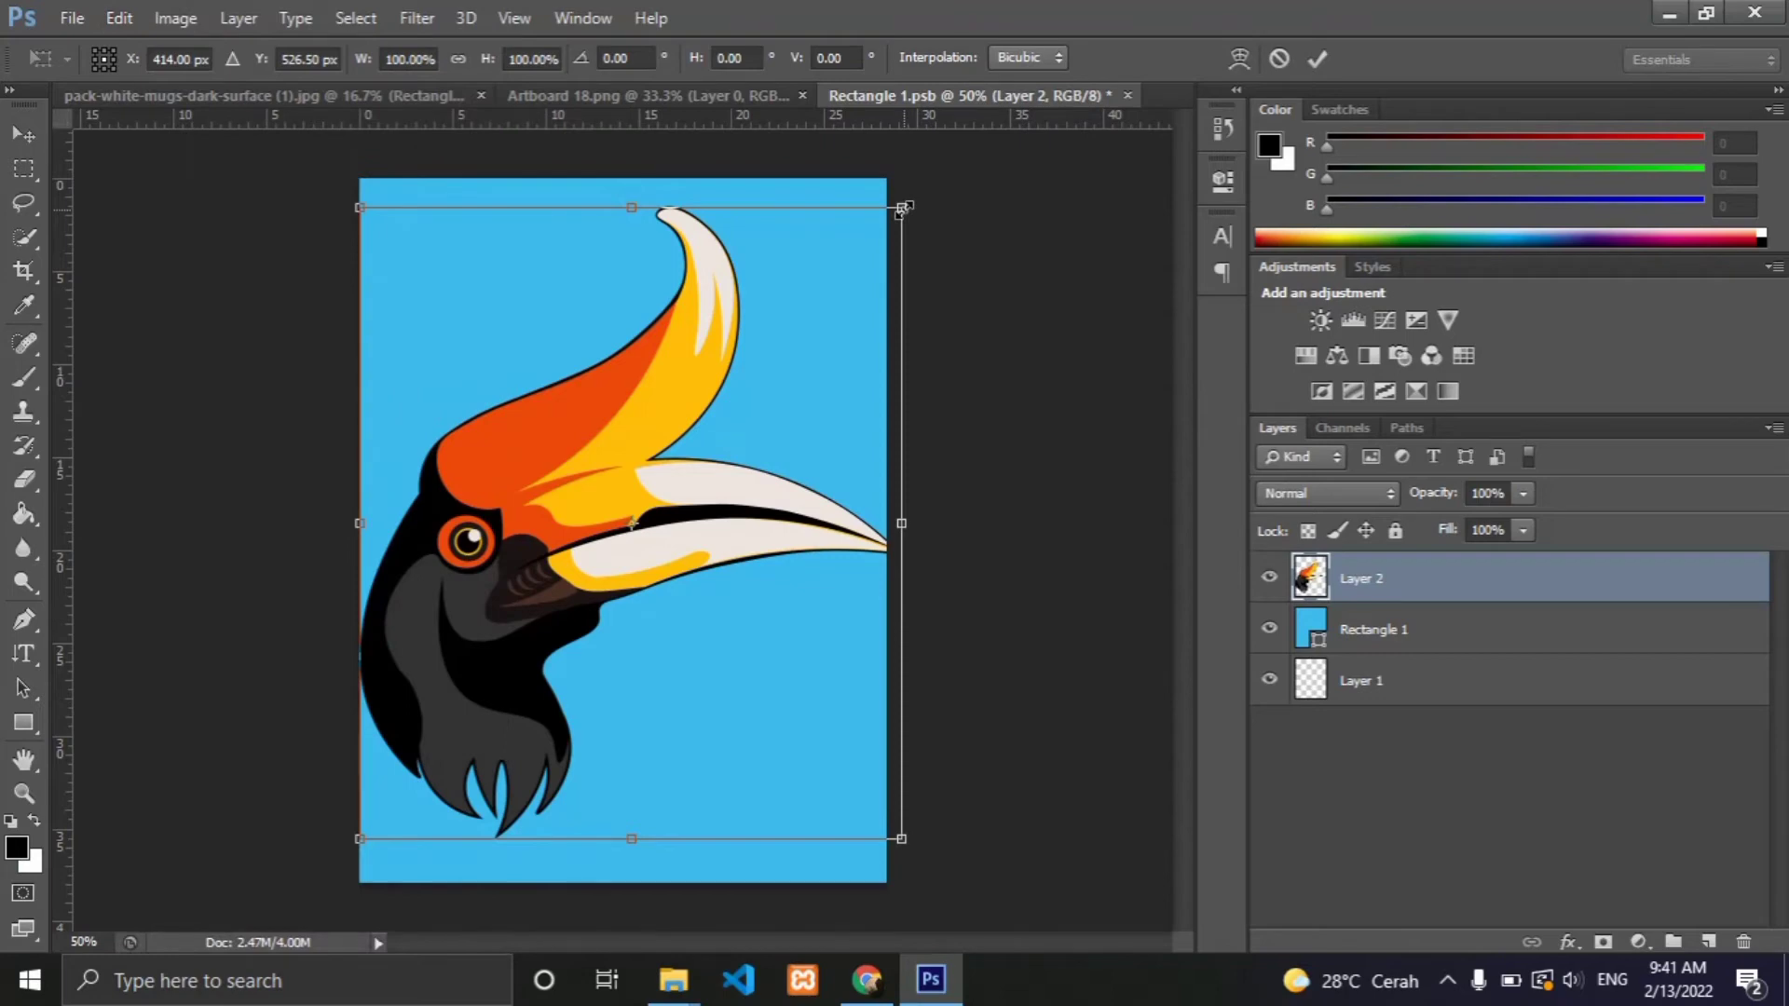
pyautogui.moveTo(902, 209)
pyautogui.mouseDown()
pyautogui.moveTo(830, 346)
pyautogui.moveTo(888, 229)
pyautogui.moveTo(733, 466)
pyautogui.moveTo(842, 194)
pyautogui.moveTo(715, 452)
pyautogui.moveTo(830, 248)
pyautogui.moveTo(781, 364)
pyautogui.moveTo(800, 279)
pyautogui.moveTo(788, 352)
pyautogui.moveTo(823, 314)
pyautogui.mouseUp()
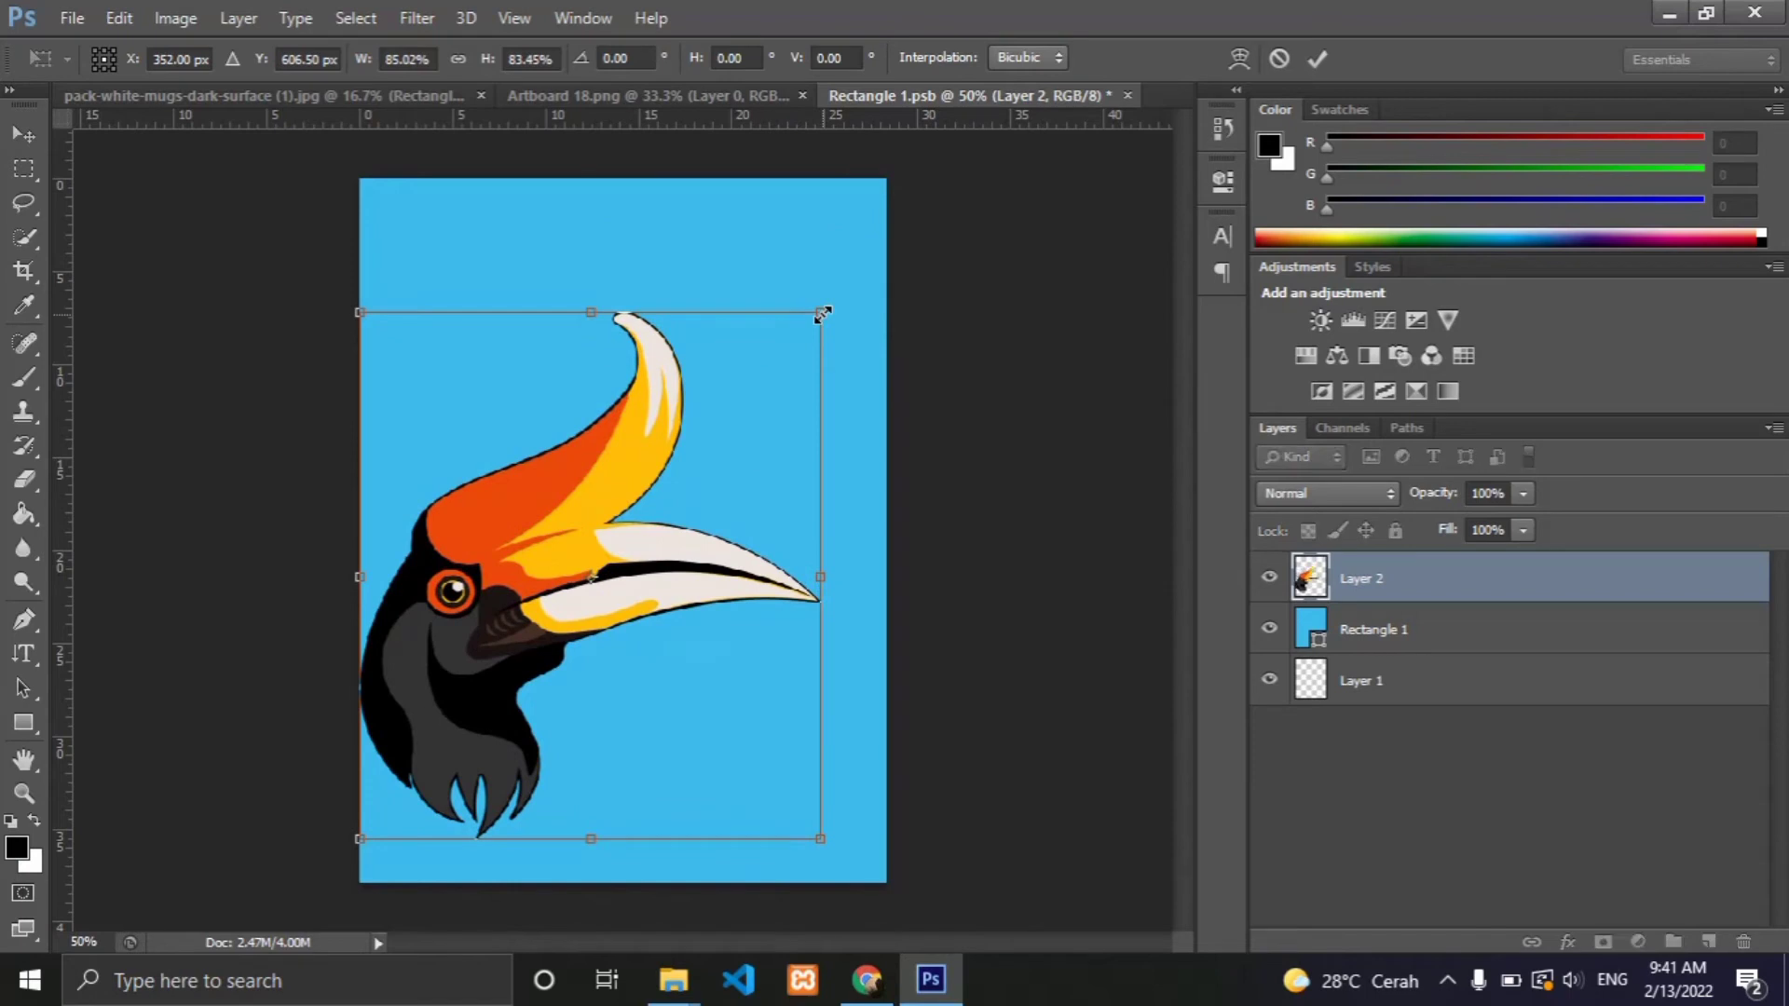
pyautogui.hotkey('ctrl', 'z')
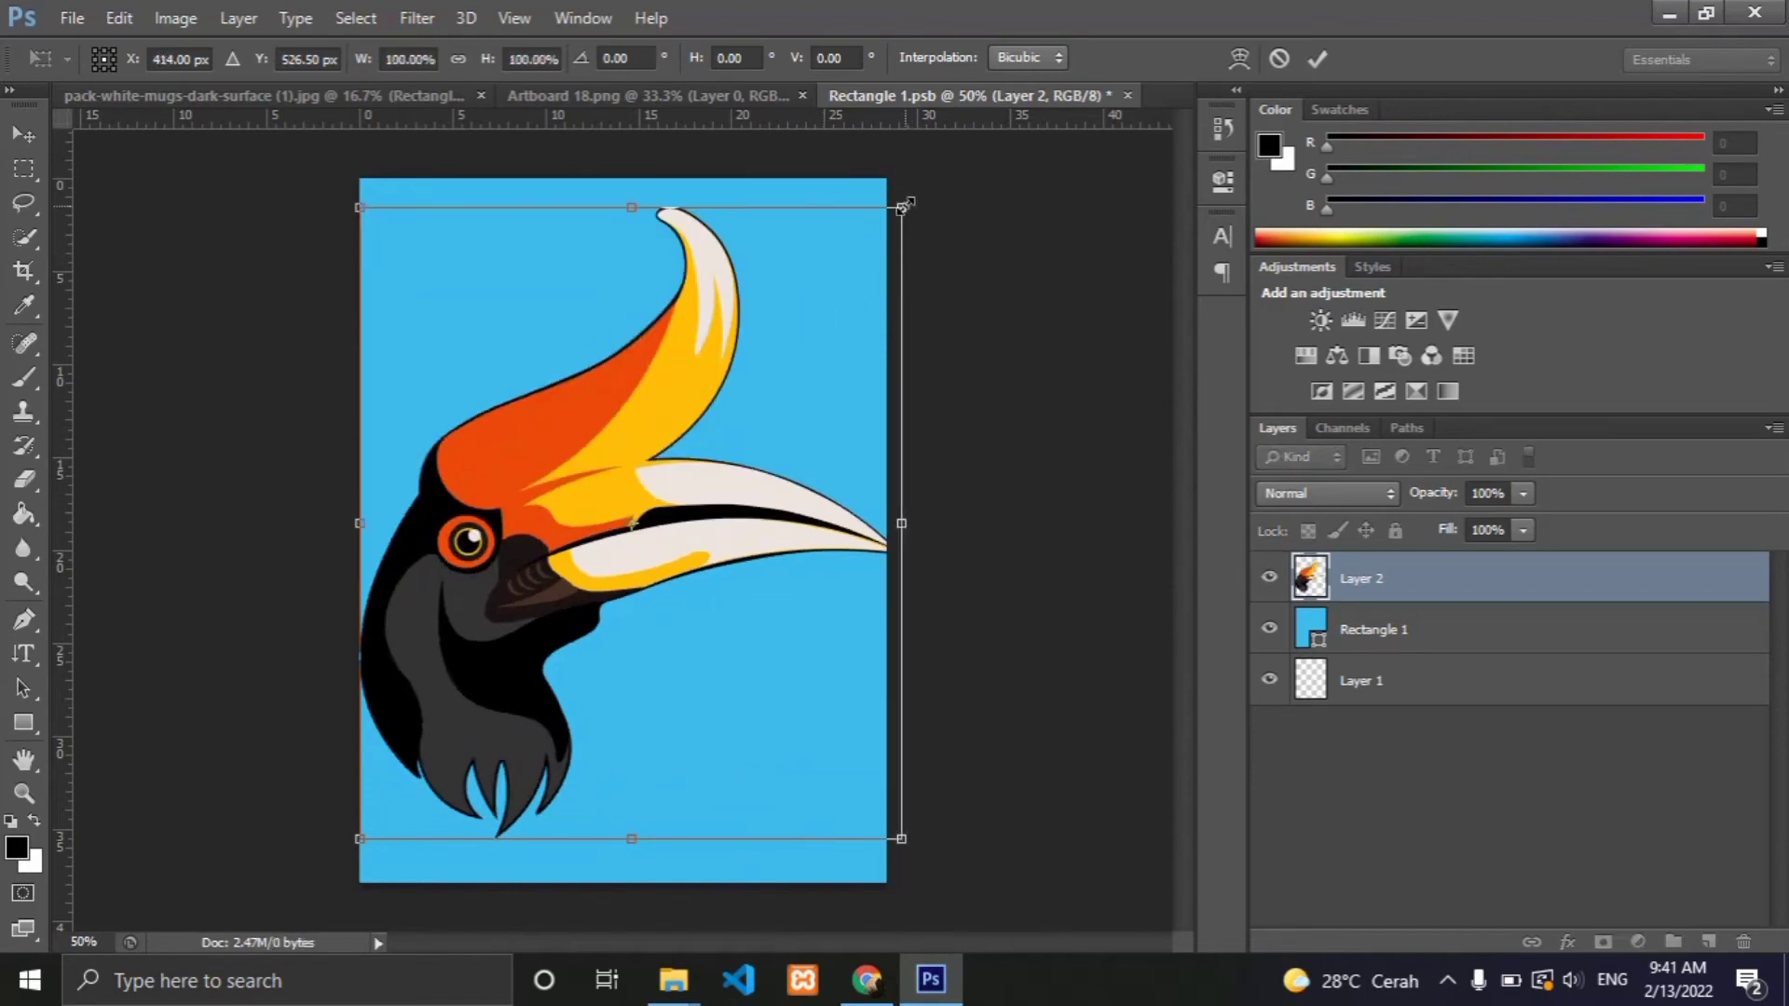
pyautogui.moveTo(908, 230); pyautogui.dragTo(890, 211)
pyautogui.moveTo(613, 442)
pyautogui.mouseDown()
pyautogui.moveTo(625, 408)
pyautogui.moveTo(608, 407)
pyautogui.mouseUp()
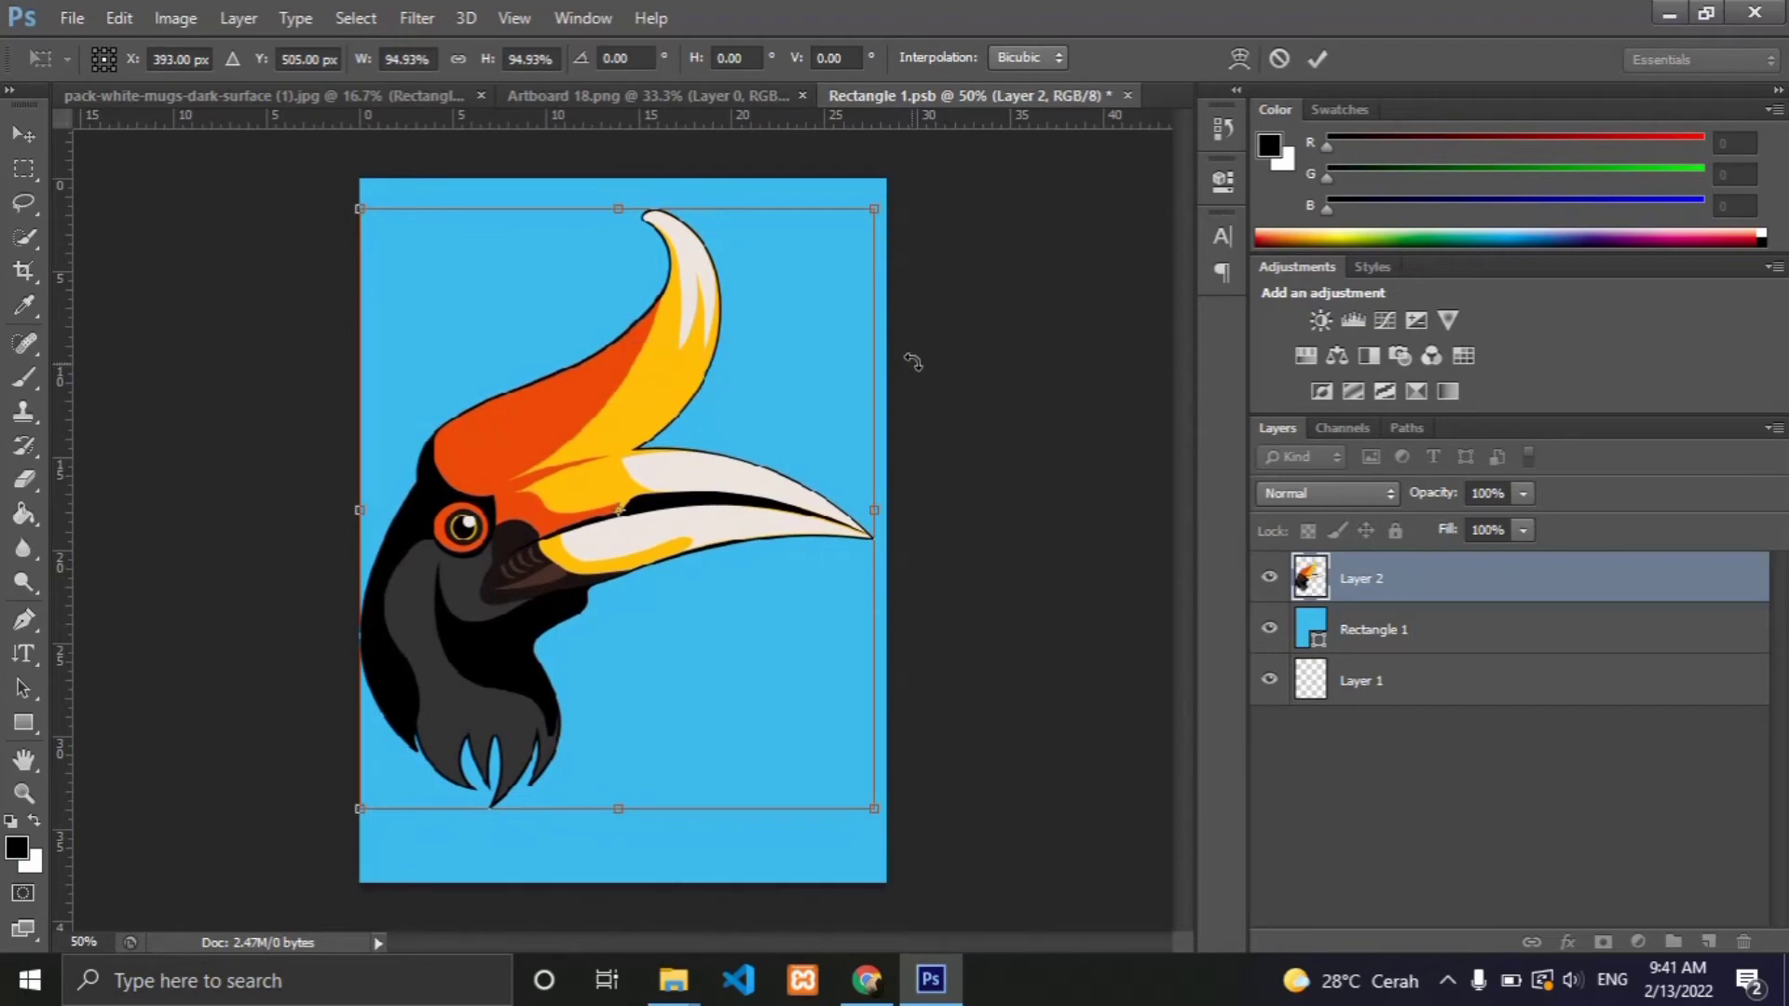
pyautogui.press('Return')
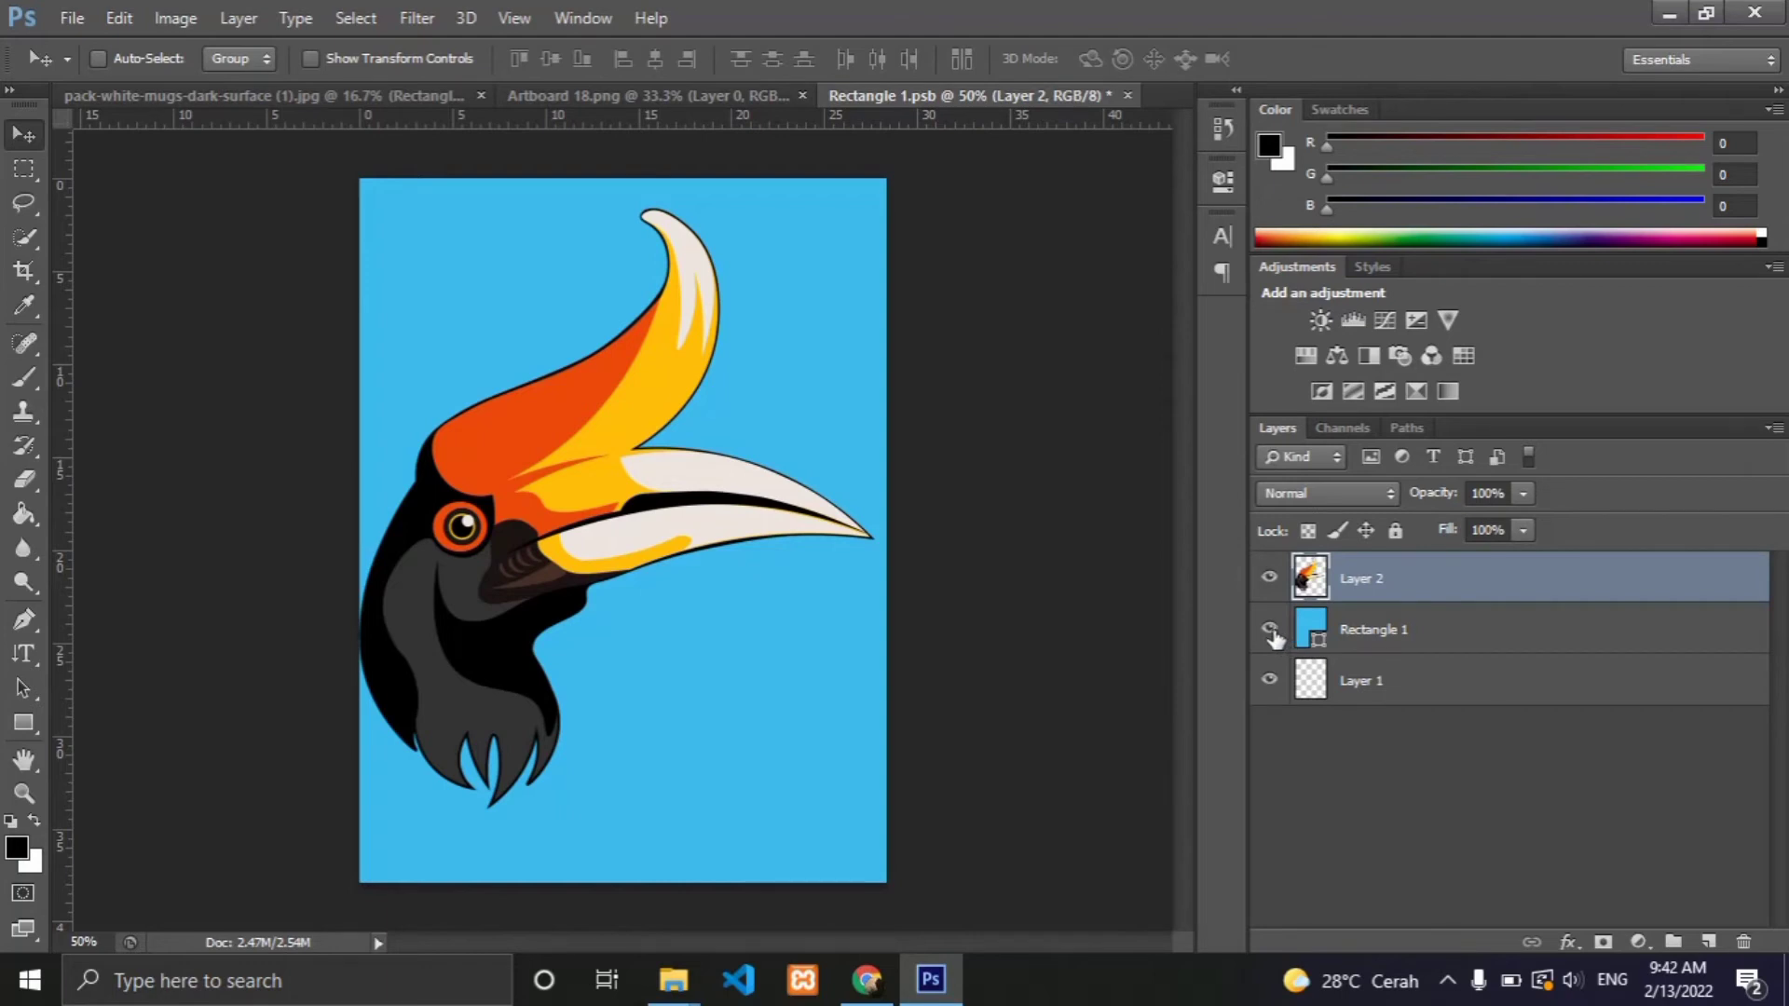
# Return to the mugs photo at 25% zoom and start transforming Rectangle 1.
pyautogui.click(211, 99)
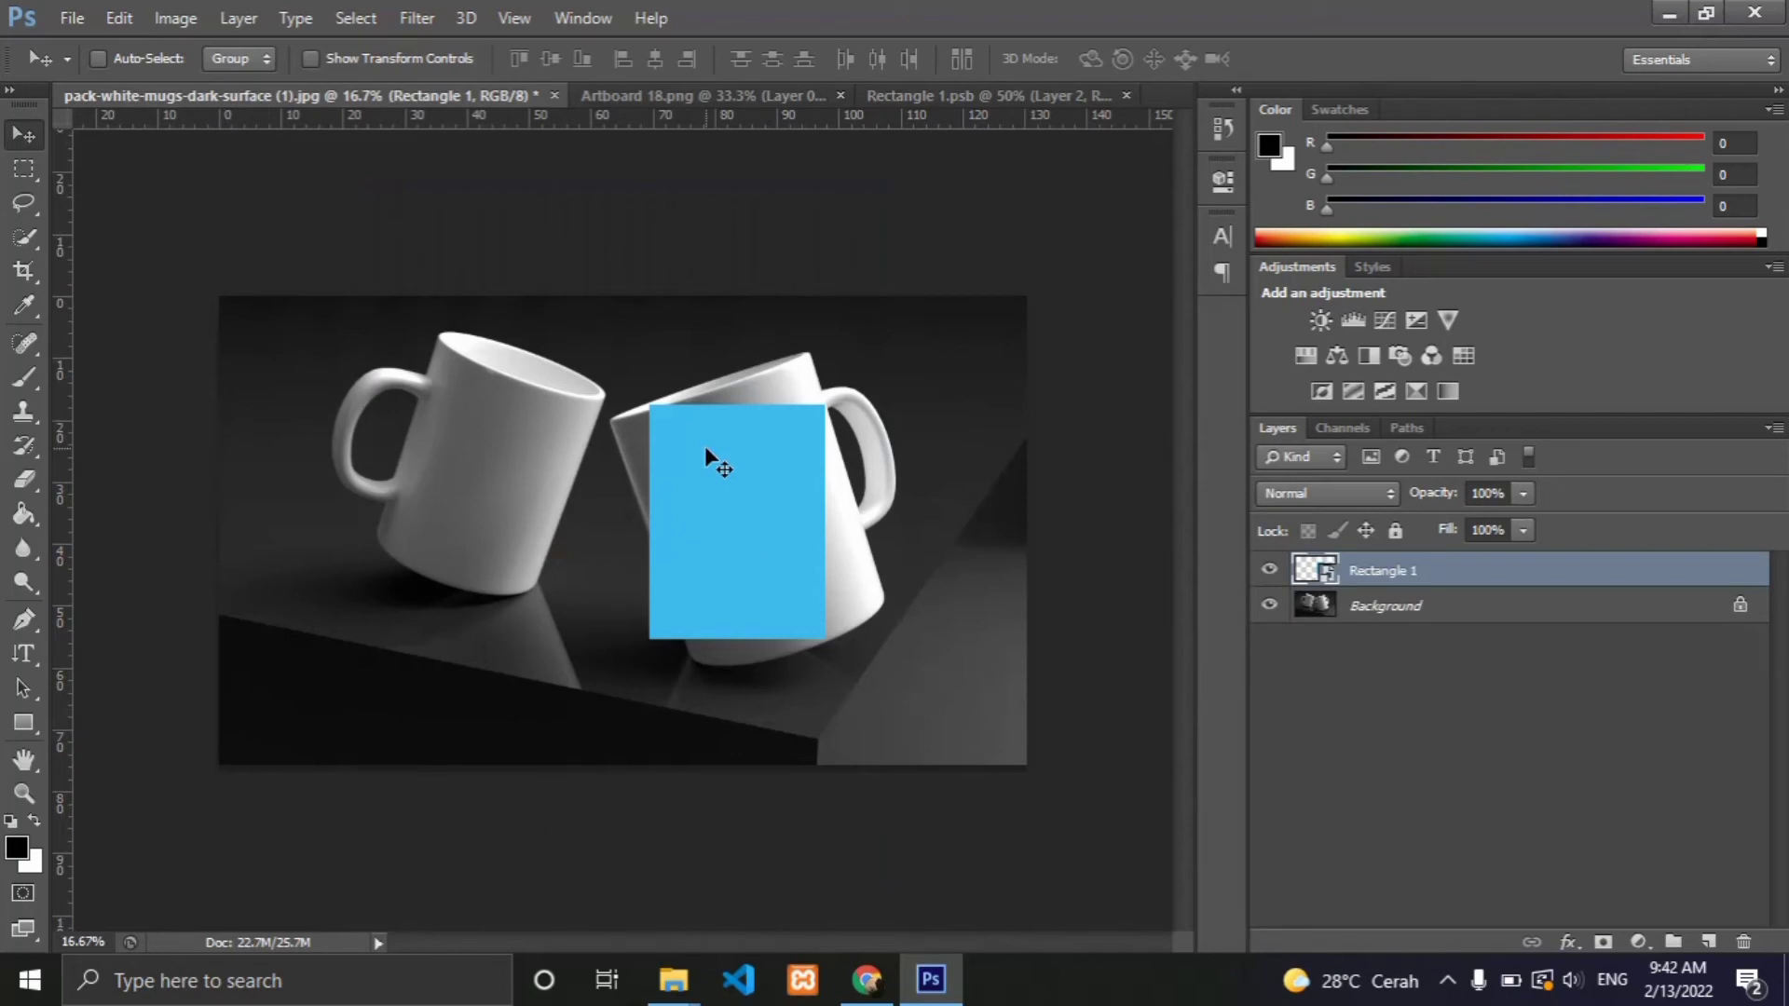
pyautogui.hotkey('ctrl', '+')
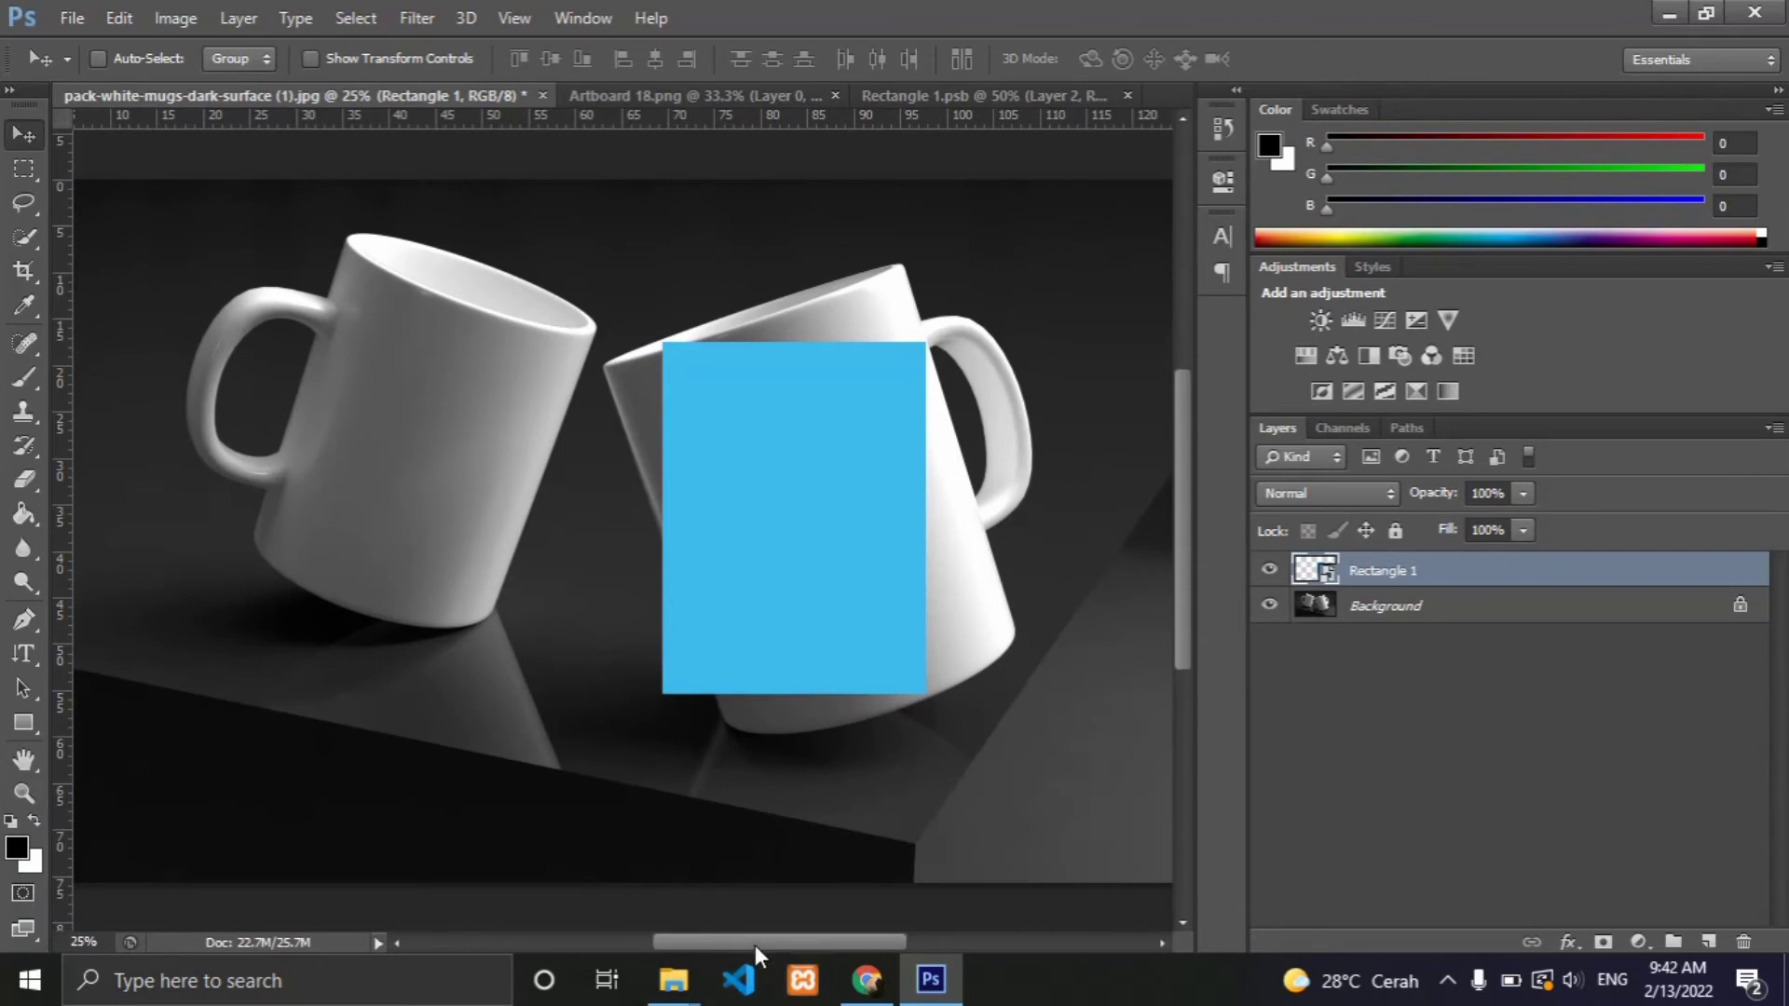
pyautogui.moveTo(755, 945); pyautogui.dragTo(797, 943)
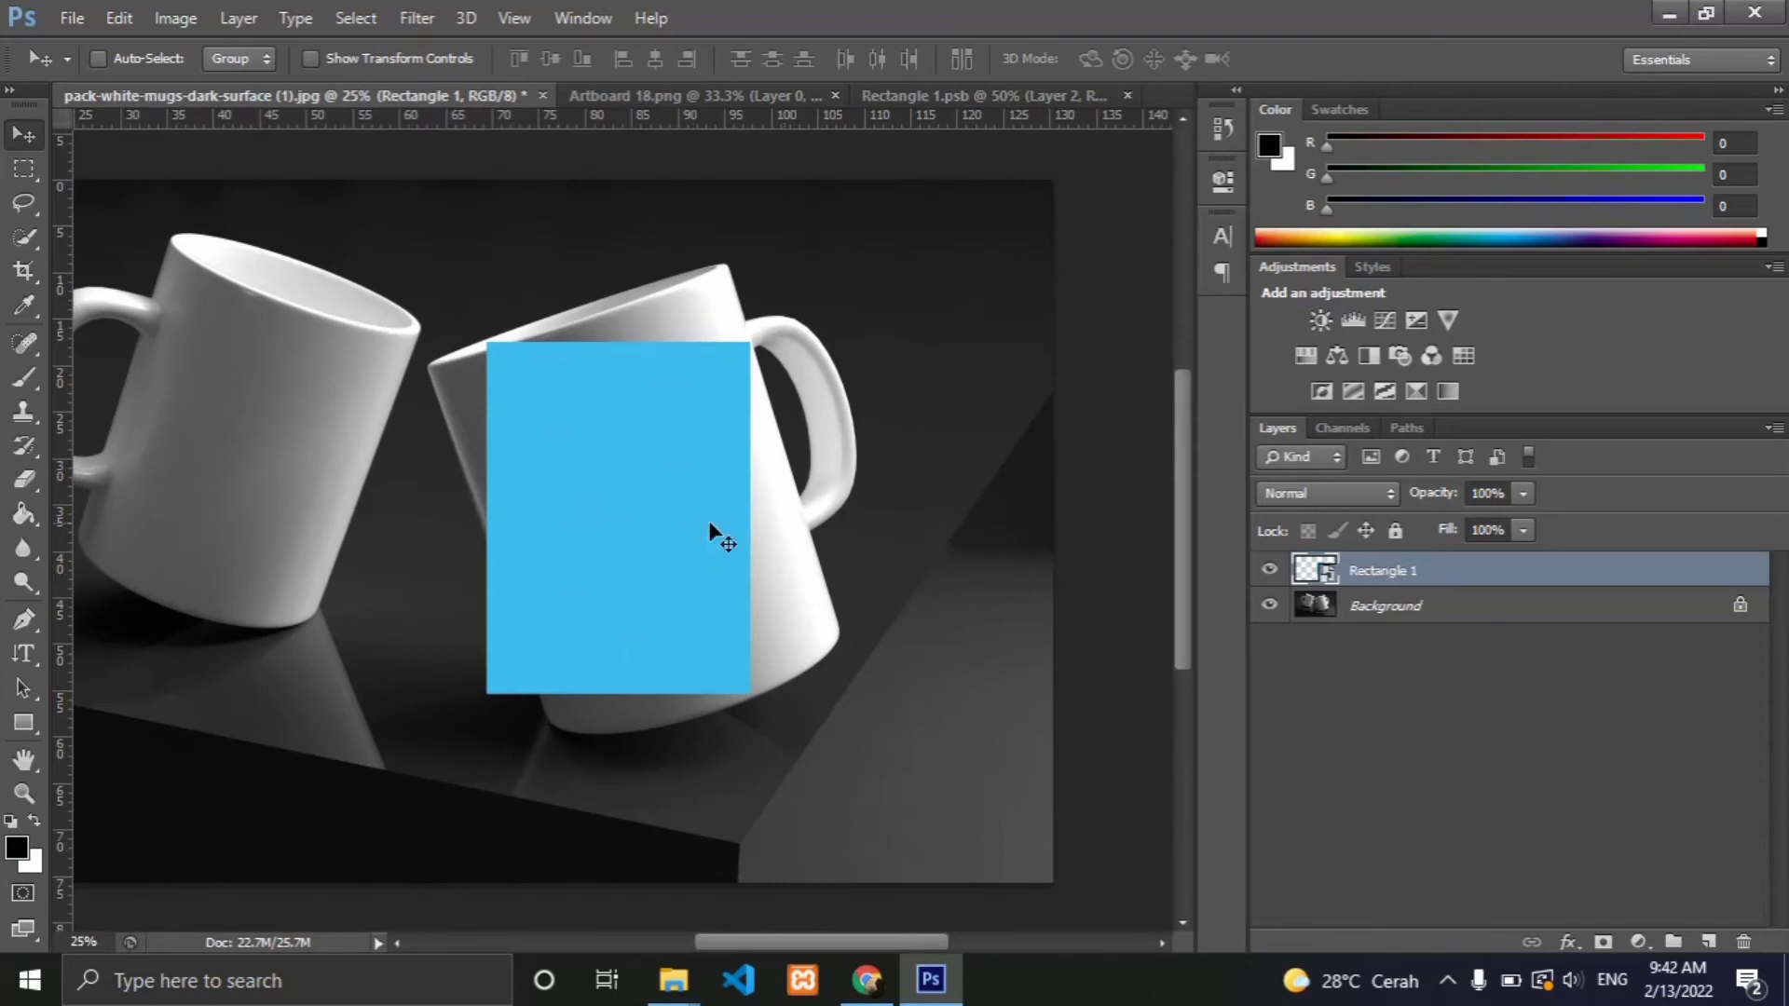
pyautogui.hotkey('ctrl', 't')
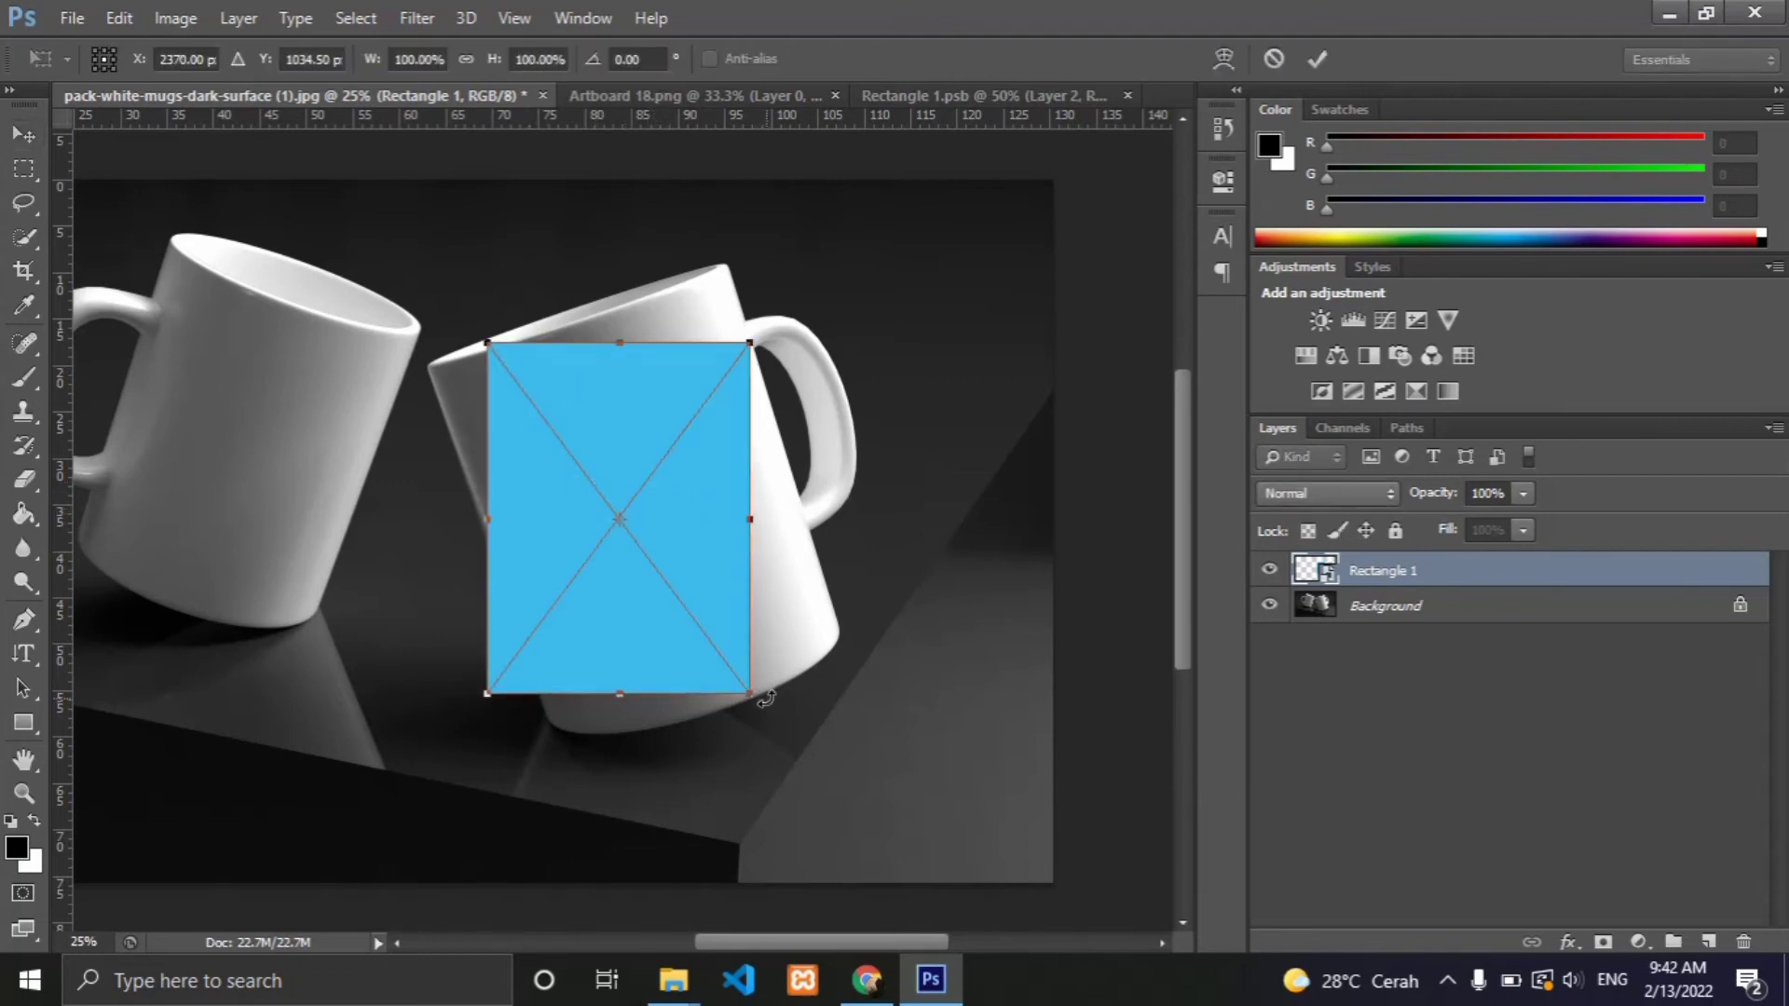
# Rotate the rectangle about -17° and move it onto the right mug's front face.
pyautogui.moveTo(769, 699); pyautogui.dragTo(818, 652)
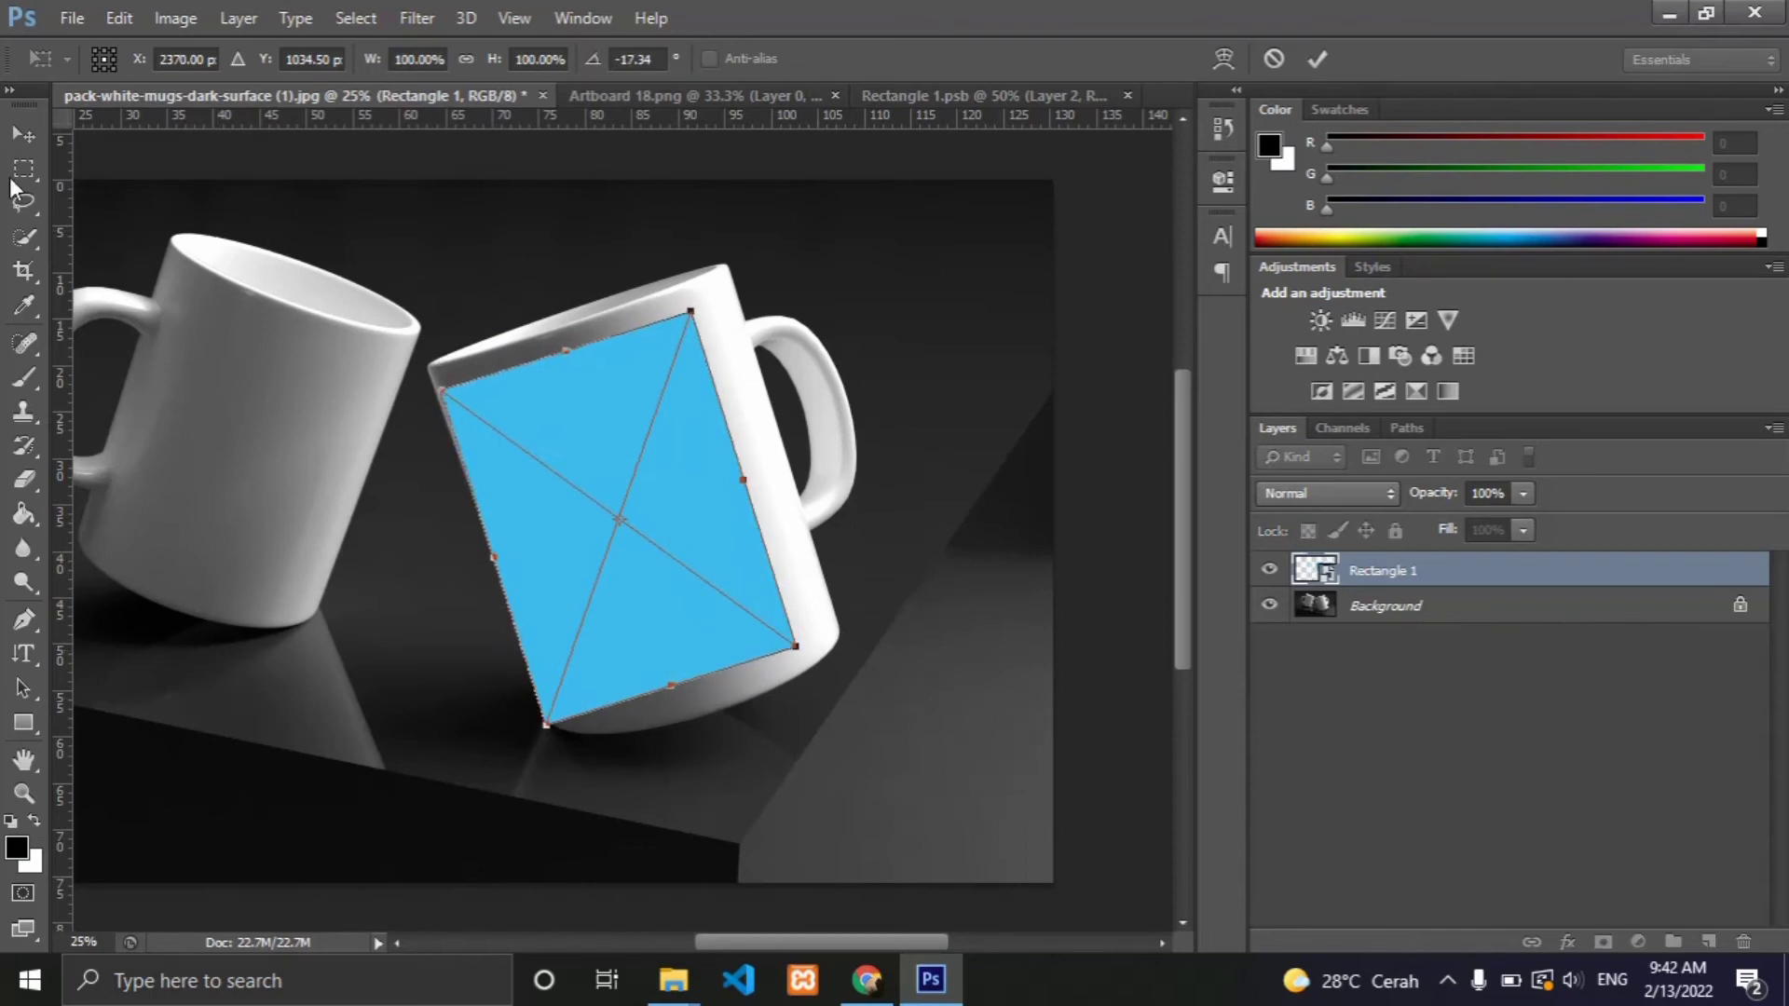
pyautogui.click(23, 135)
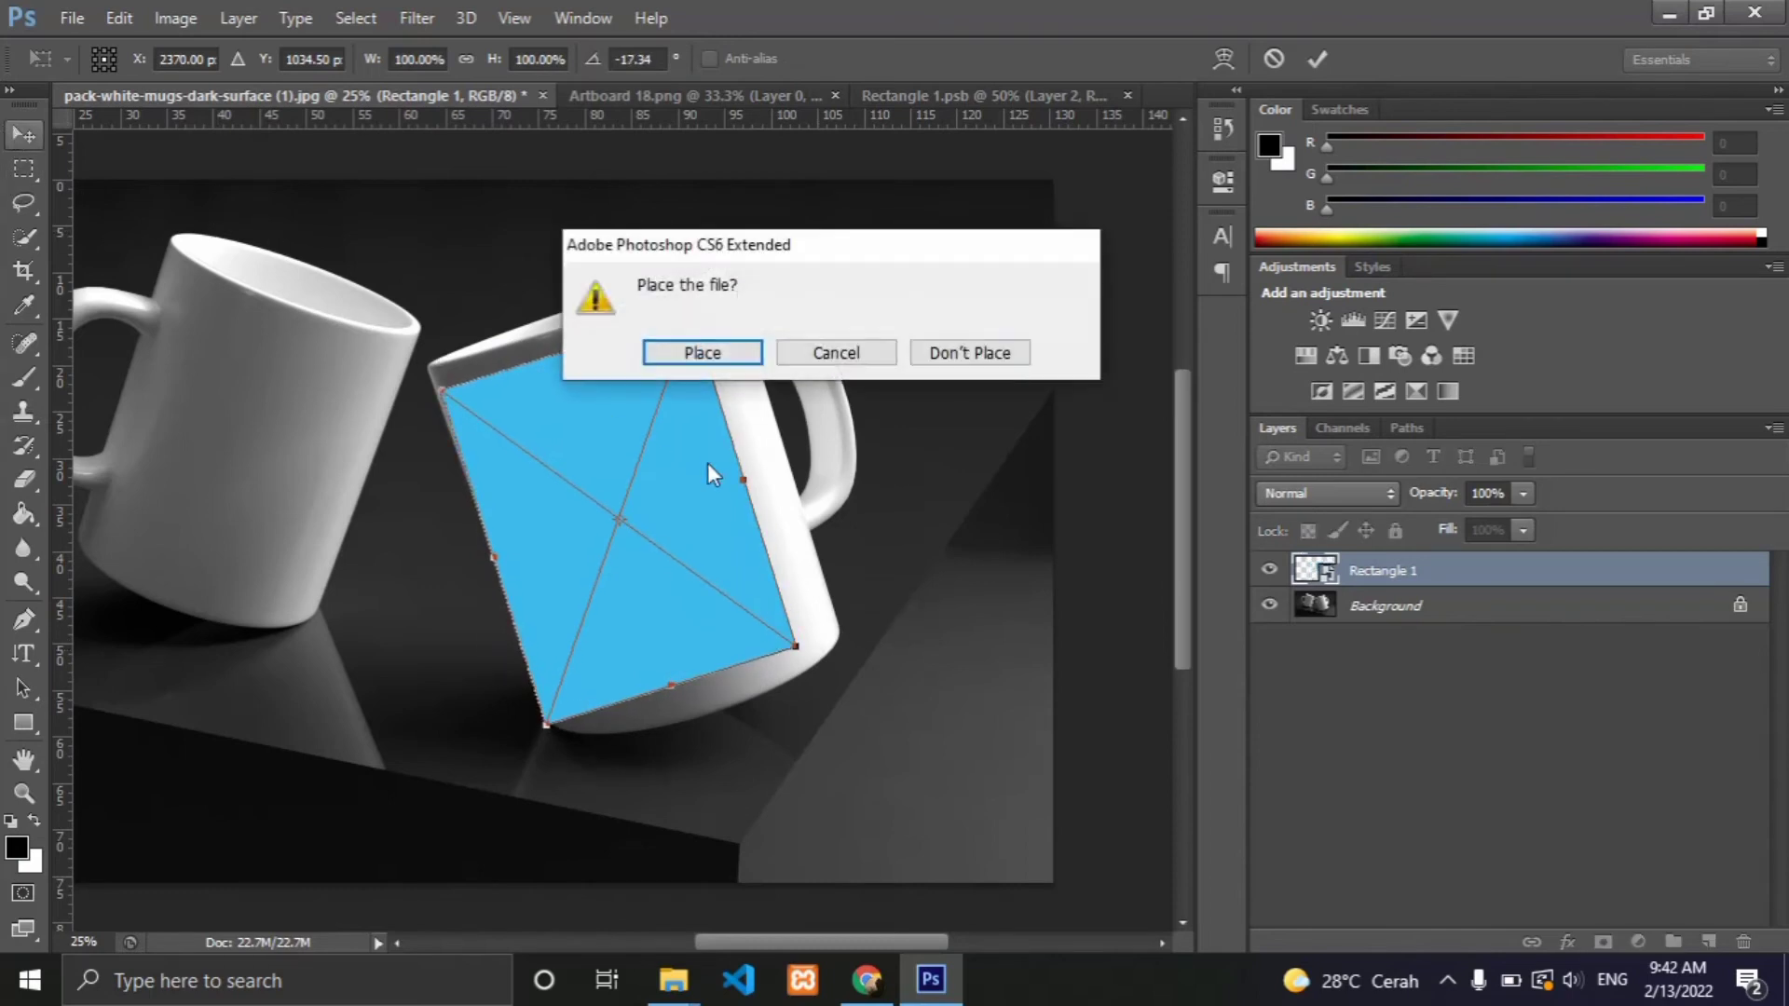
pyautogui.click(741, 361)
pyautogui.moveTo(630, 477); pyautogui.dragTo(652, 469)
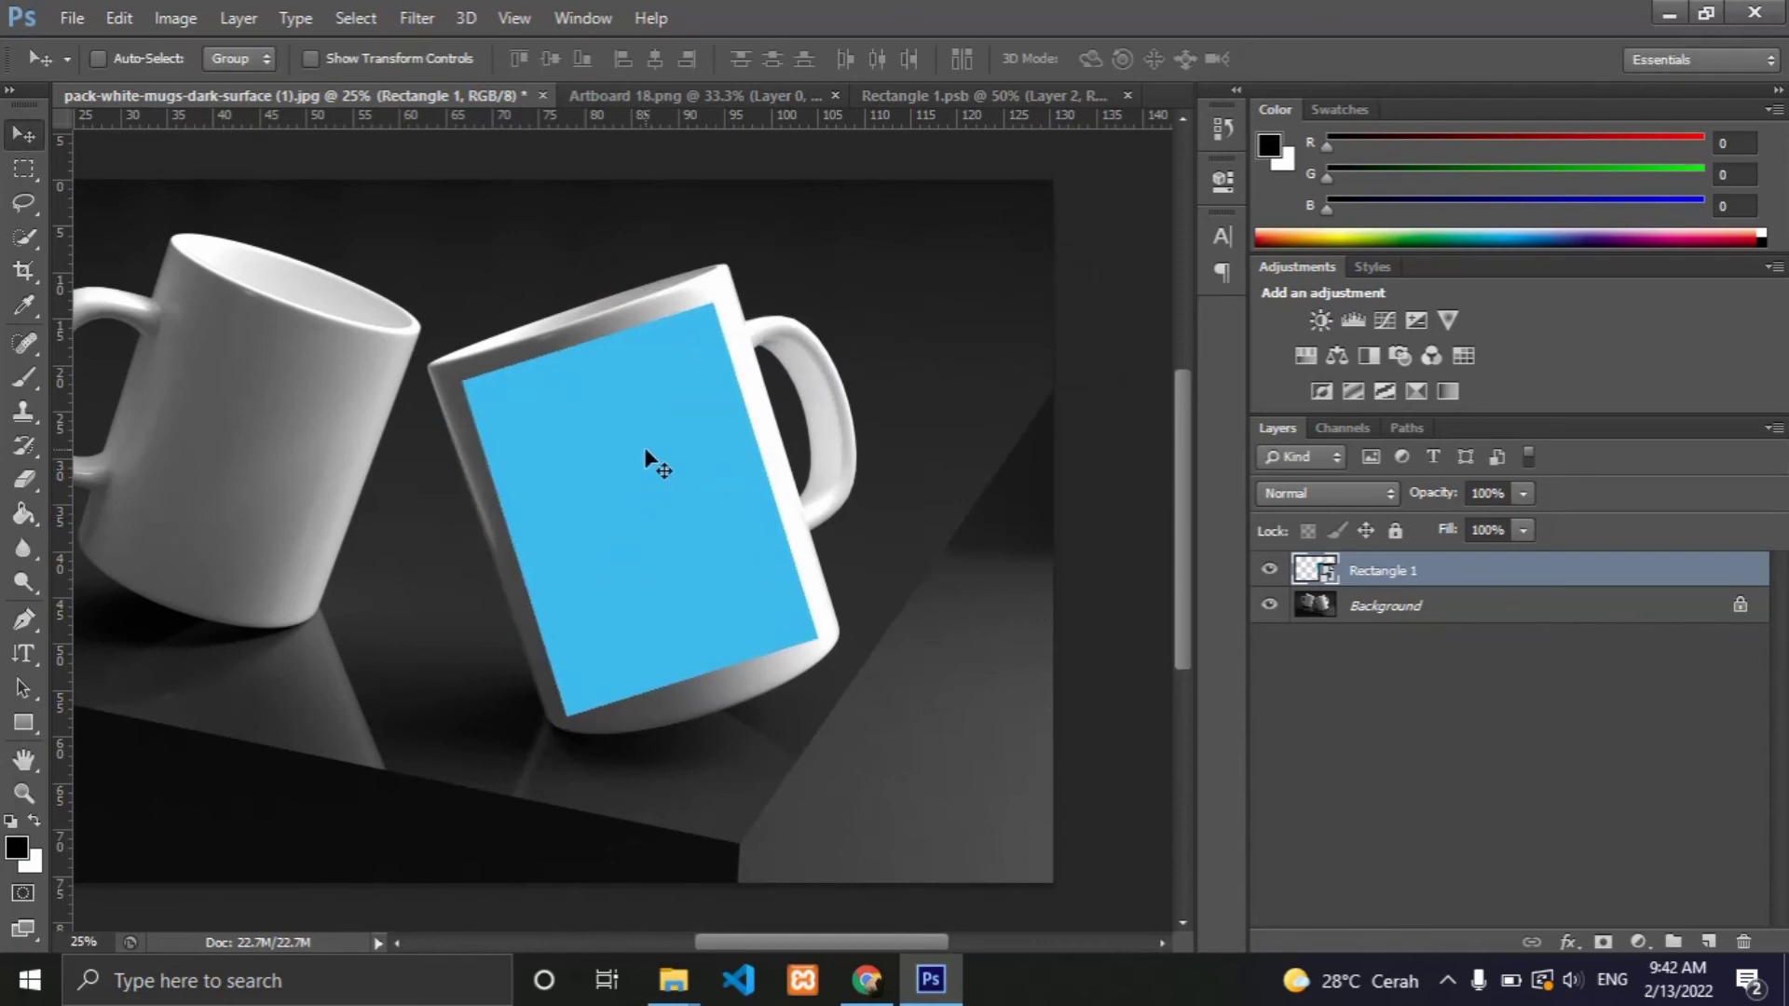
pyautogui.hotkey('ctrl', '+')
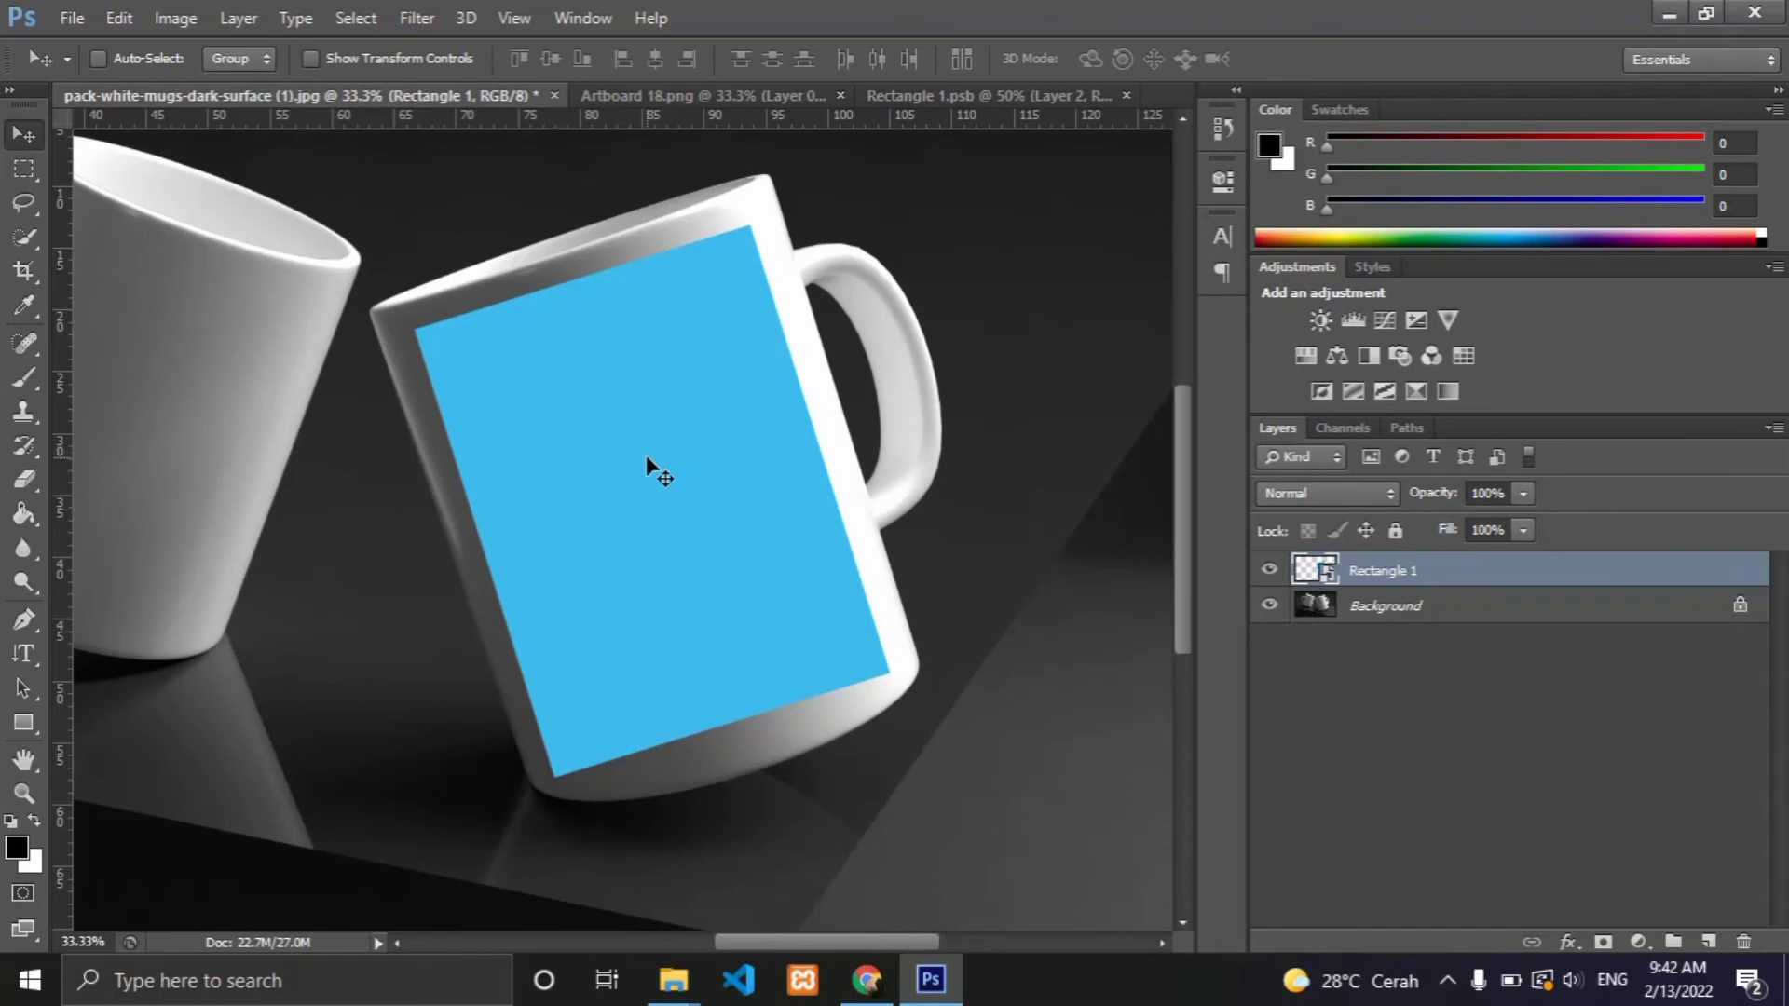
# Start warping the blue rectangle and pull its top edge down along the mug rim.
pyautogui.hotkey('ctrl', 't')
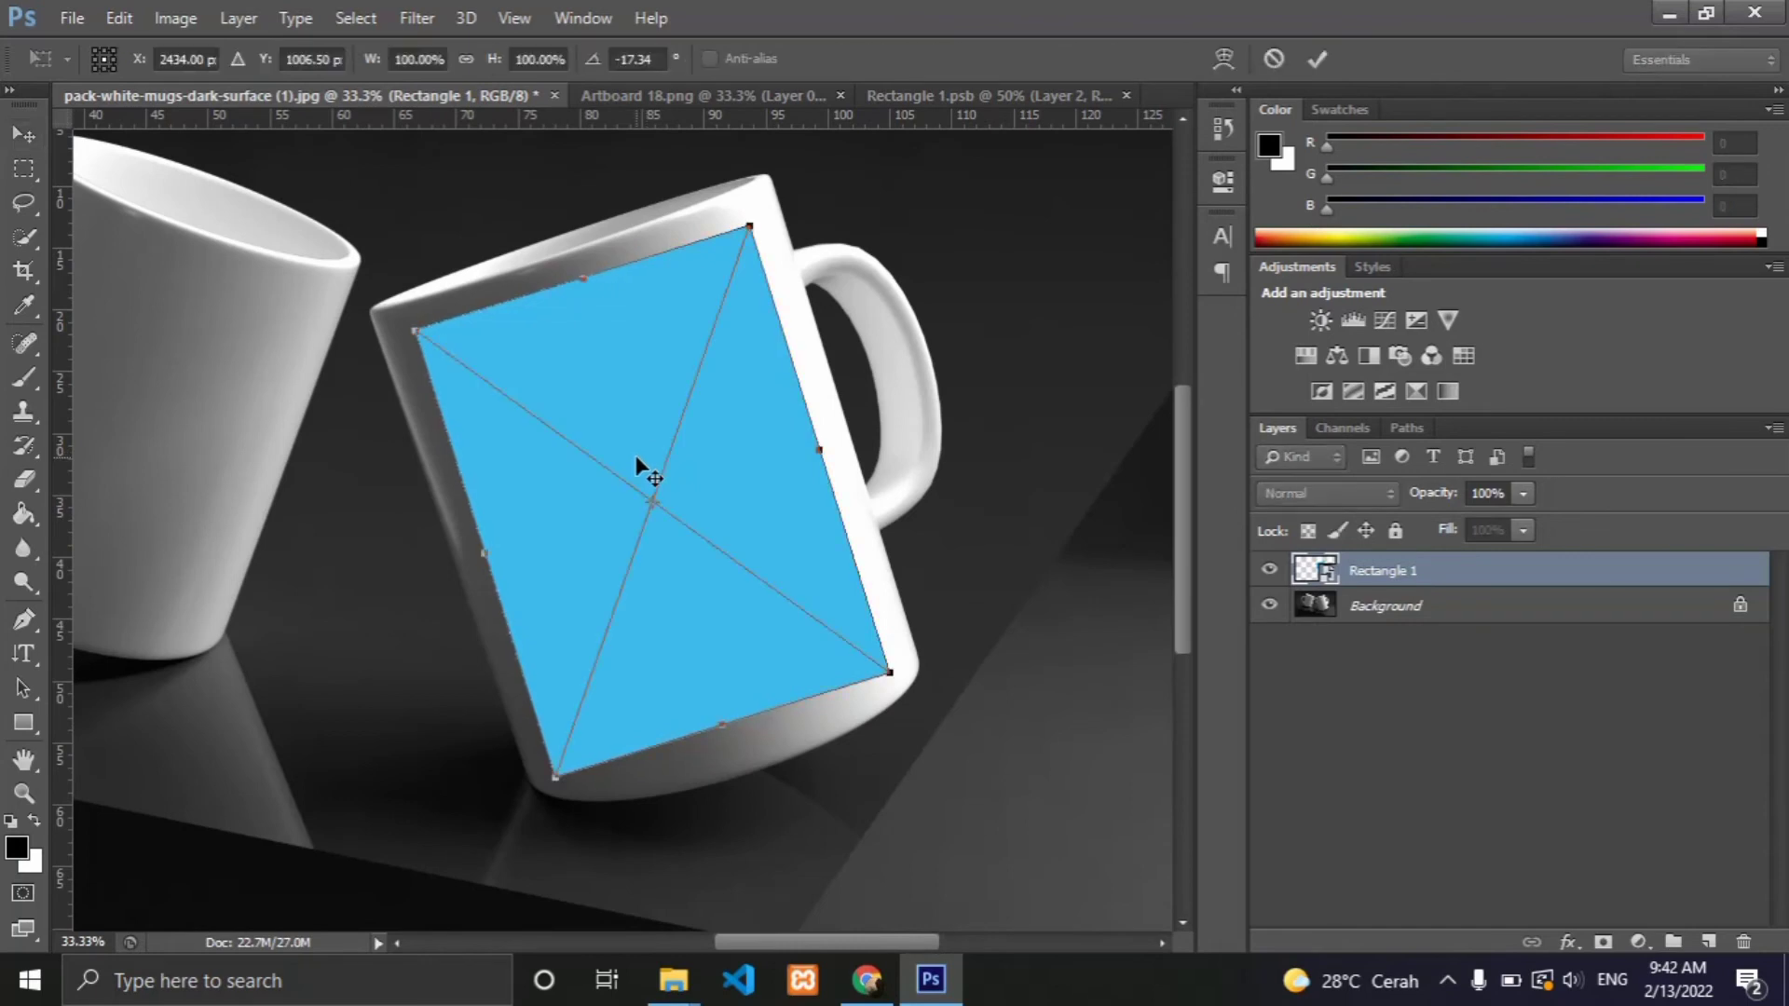
pyautogui.click(1223, 60)
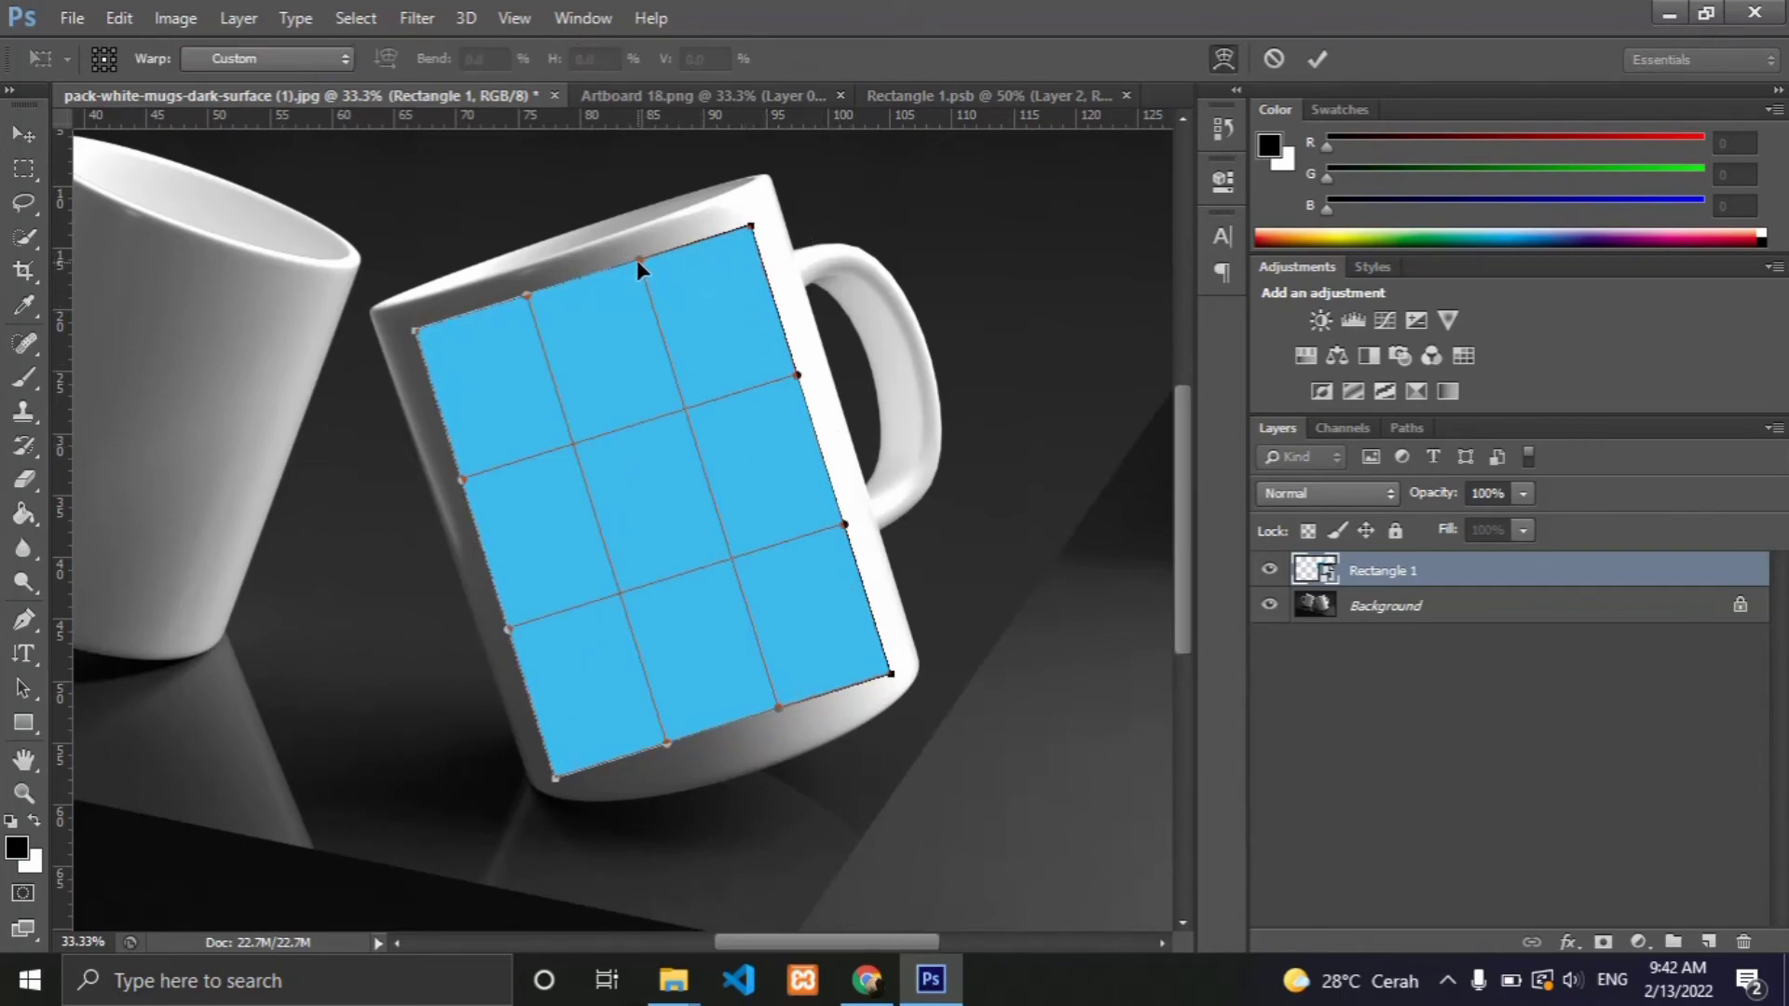
pyautogui.moveTo(638, 262); pyautogui.dragTo(636, 273)
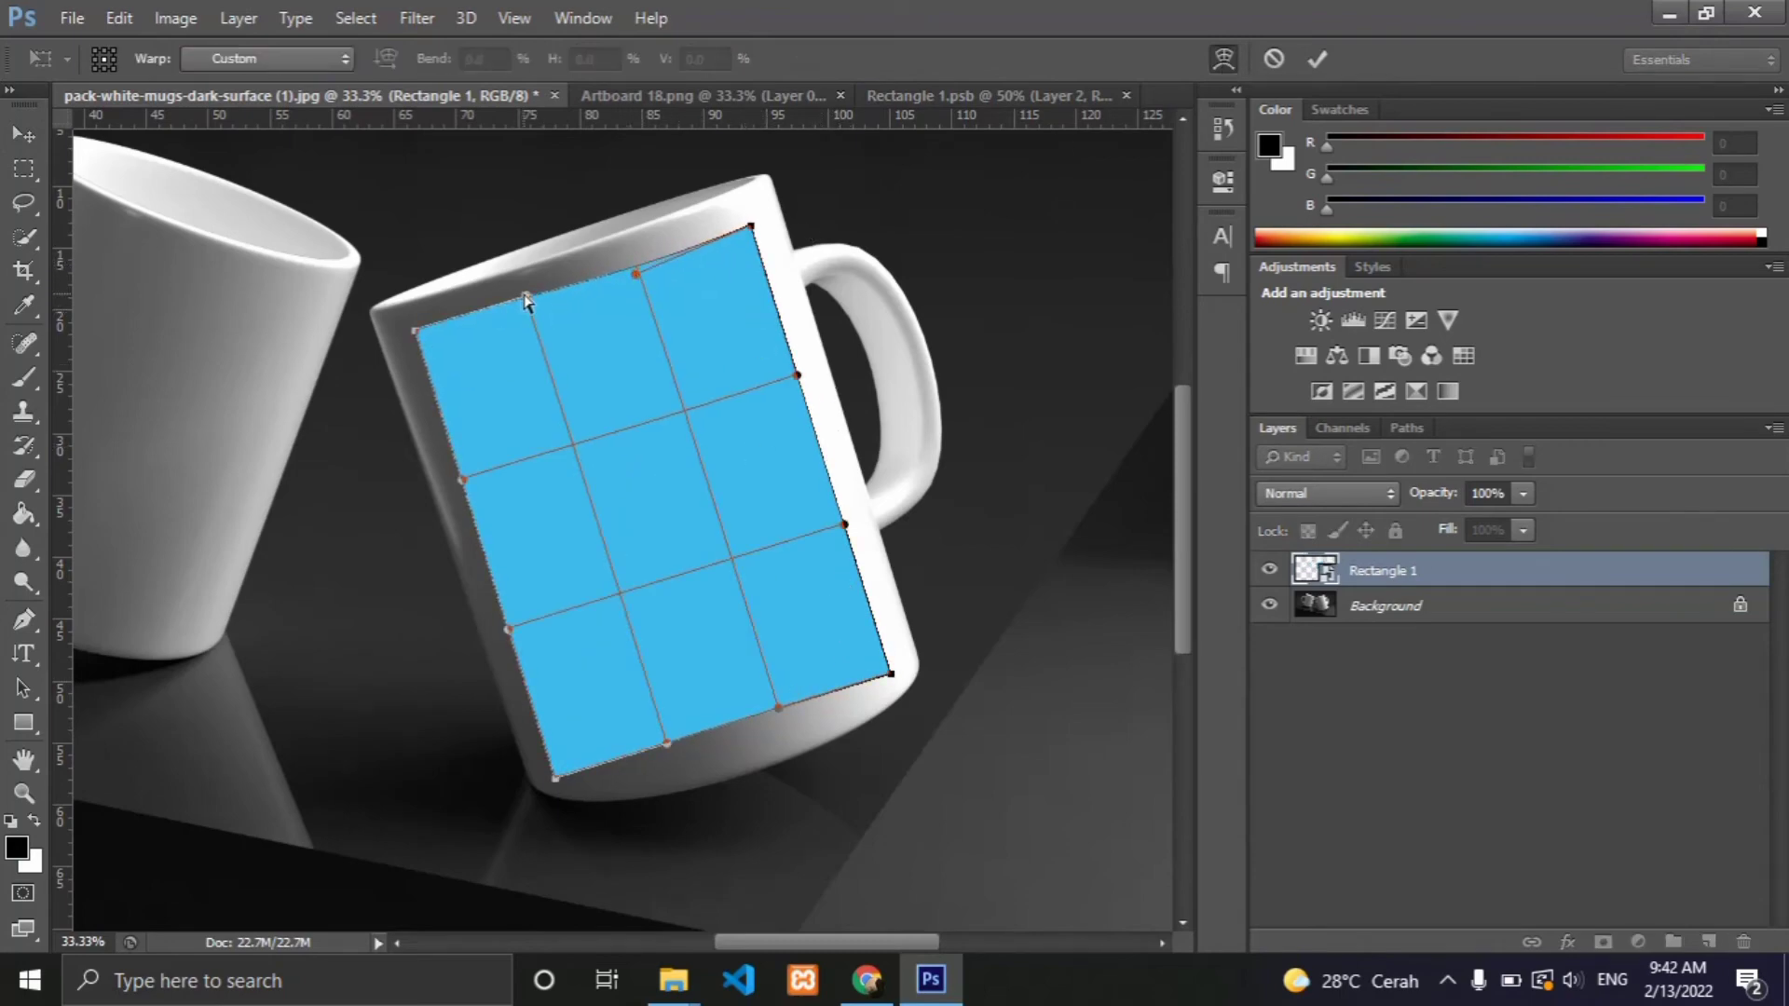
pyautogui.moveTo(526, 297); pyautogui.dragTo(538, 312)
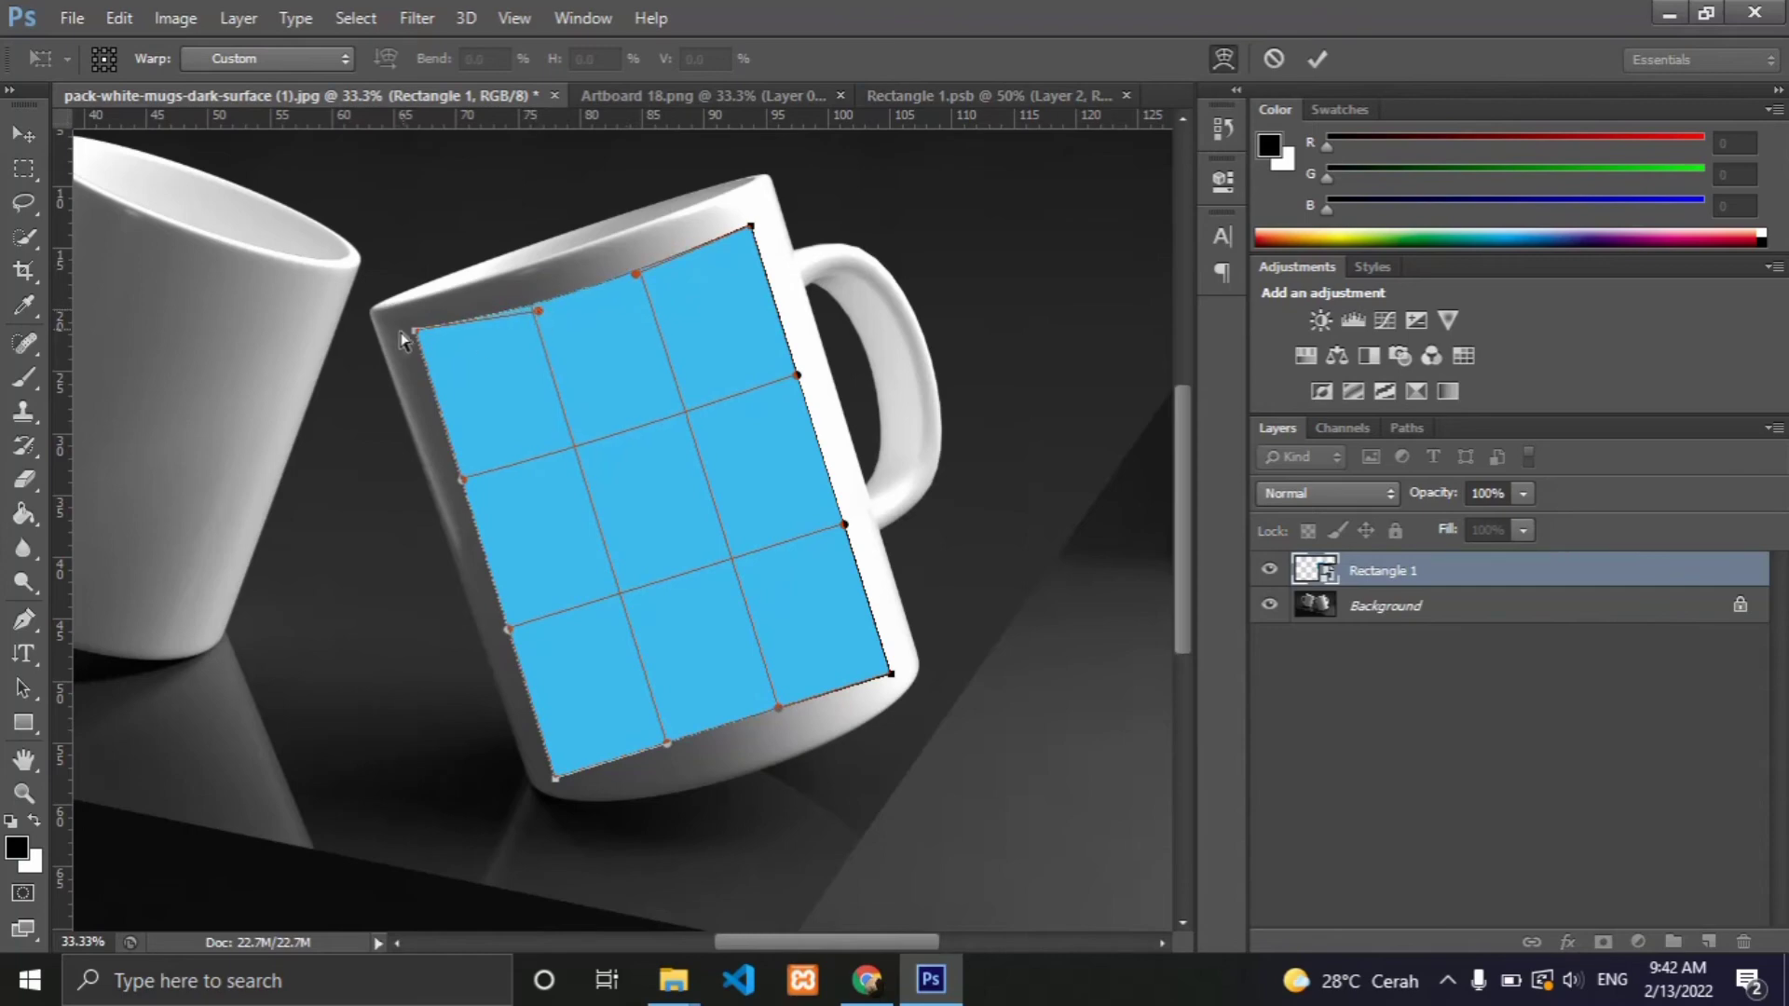
pyautogui.moveTo(415, 331); pyautogui.dragTo(416, 337)
# Bend the left and bottom edges to follow the mug's rounded body and commit the warp.
pyautogui.moveTo(557, 777); pyautogui.dragTo(566, 776)
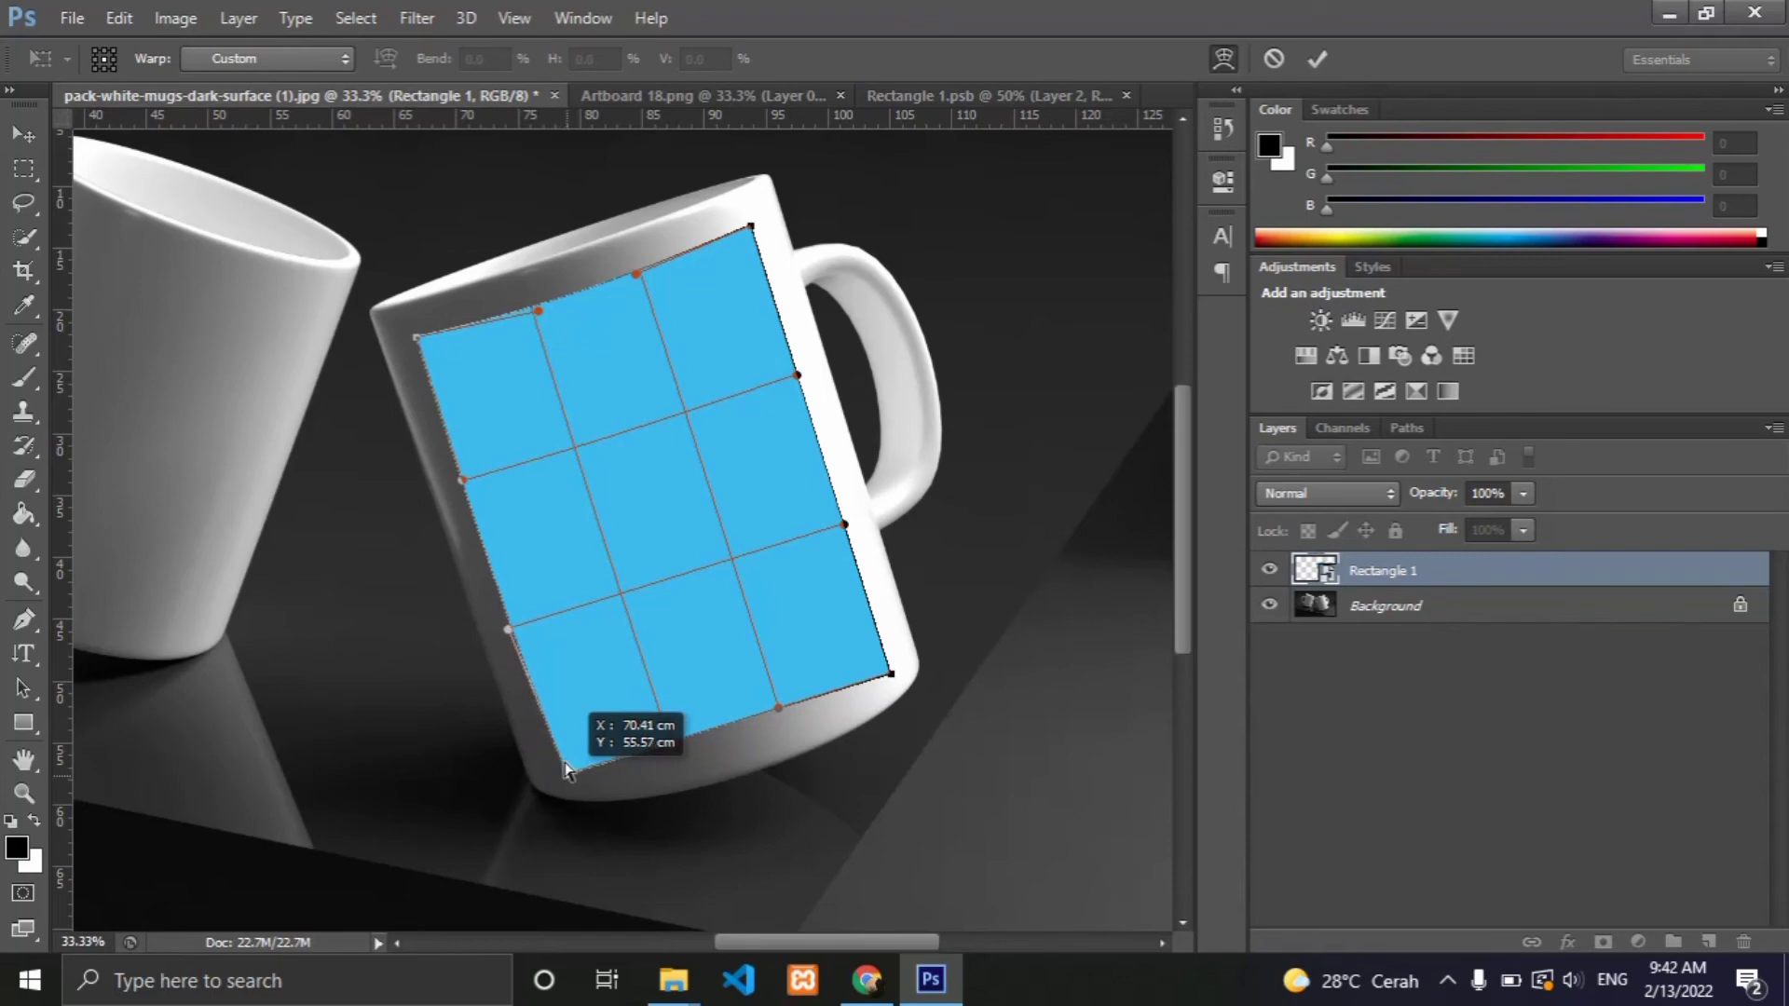
pyautogui.moveTo(508, 630); pyautogui.dragTo(510, 615)
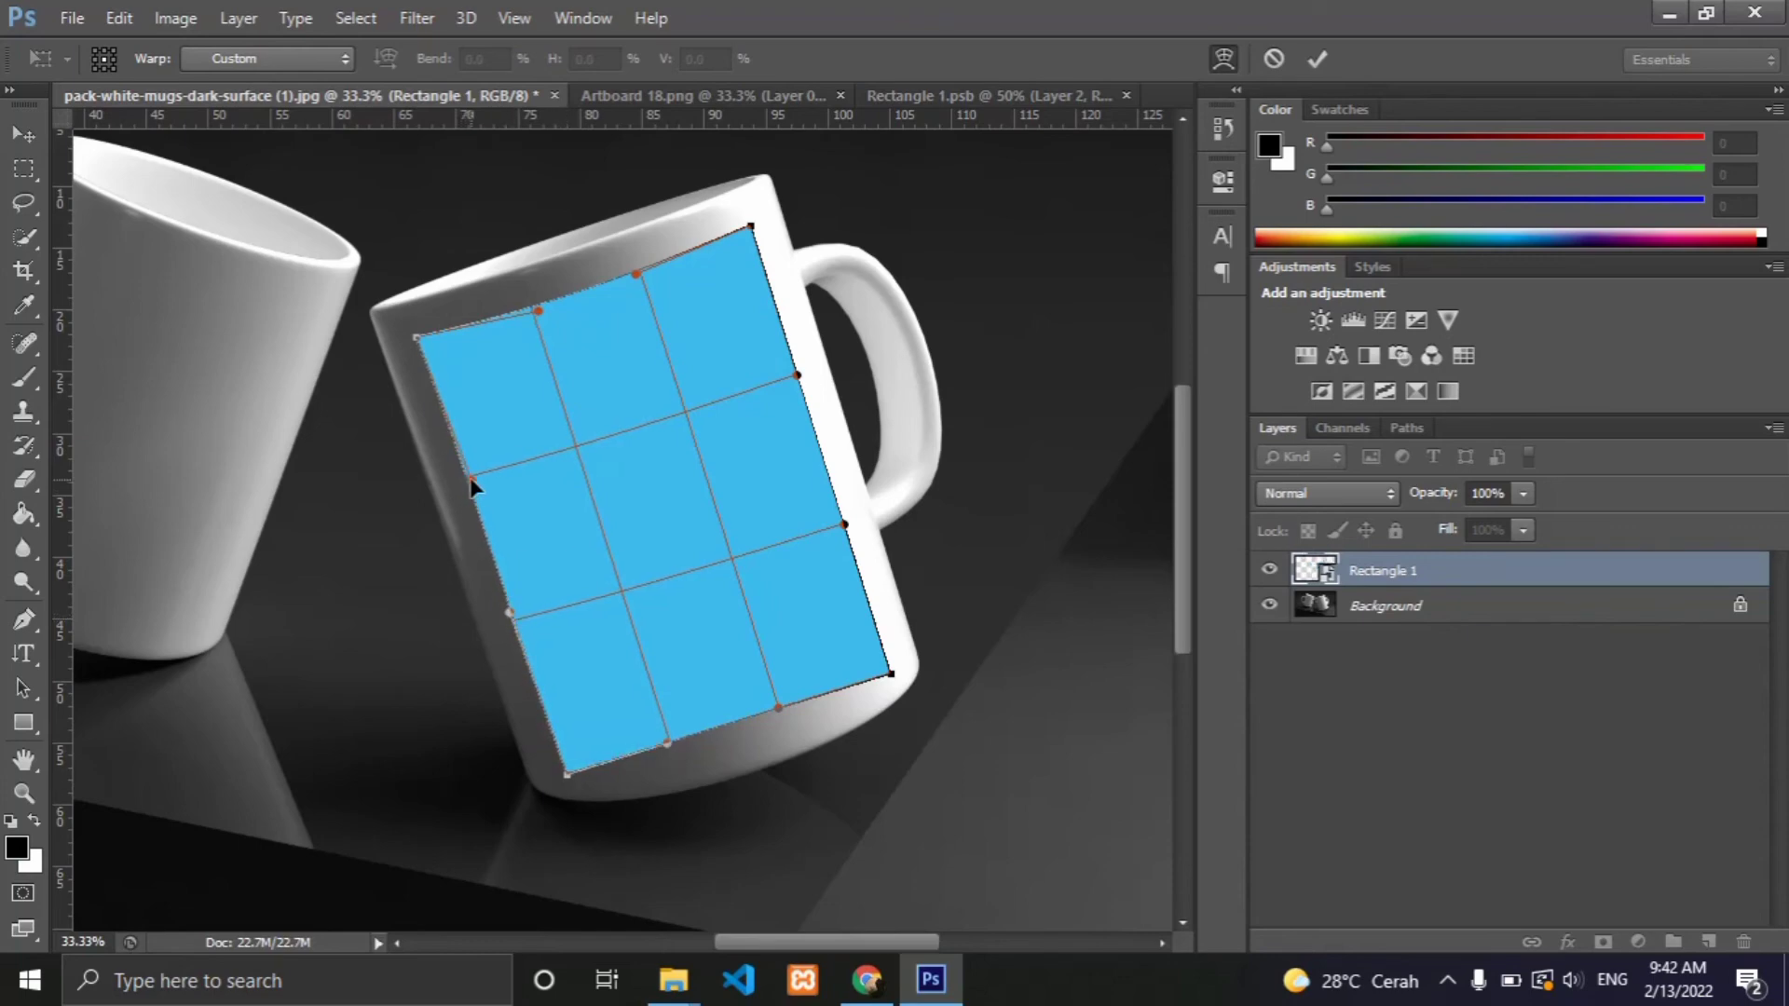
pyautogui.moveTo(464, 482); pyautogui.dragTo(468, 488)
pyautogui.moveTo(778, 708); pyautogui.dragTo(782, 751)
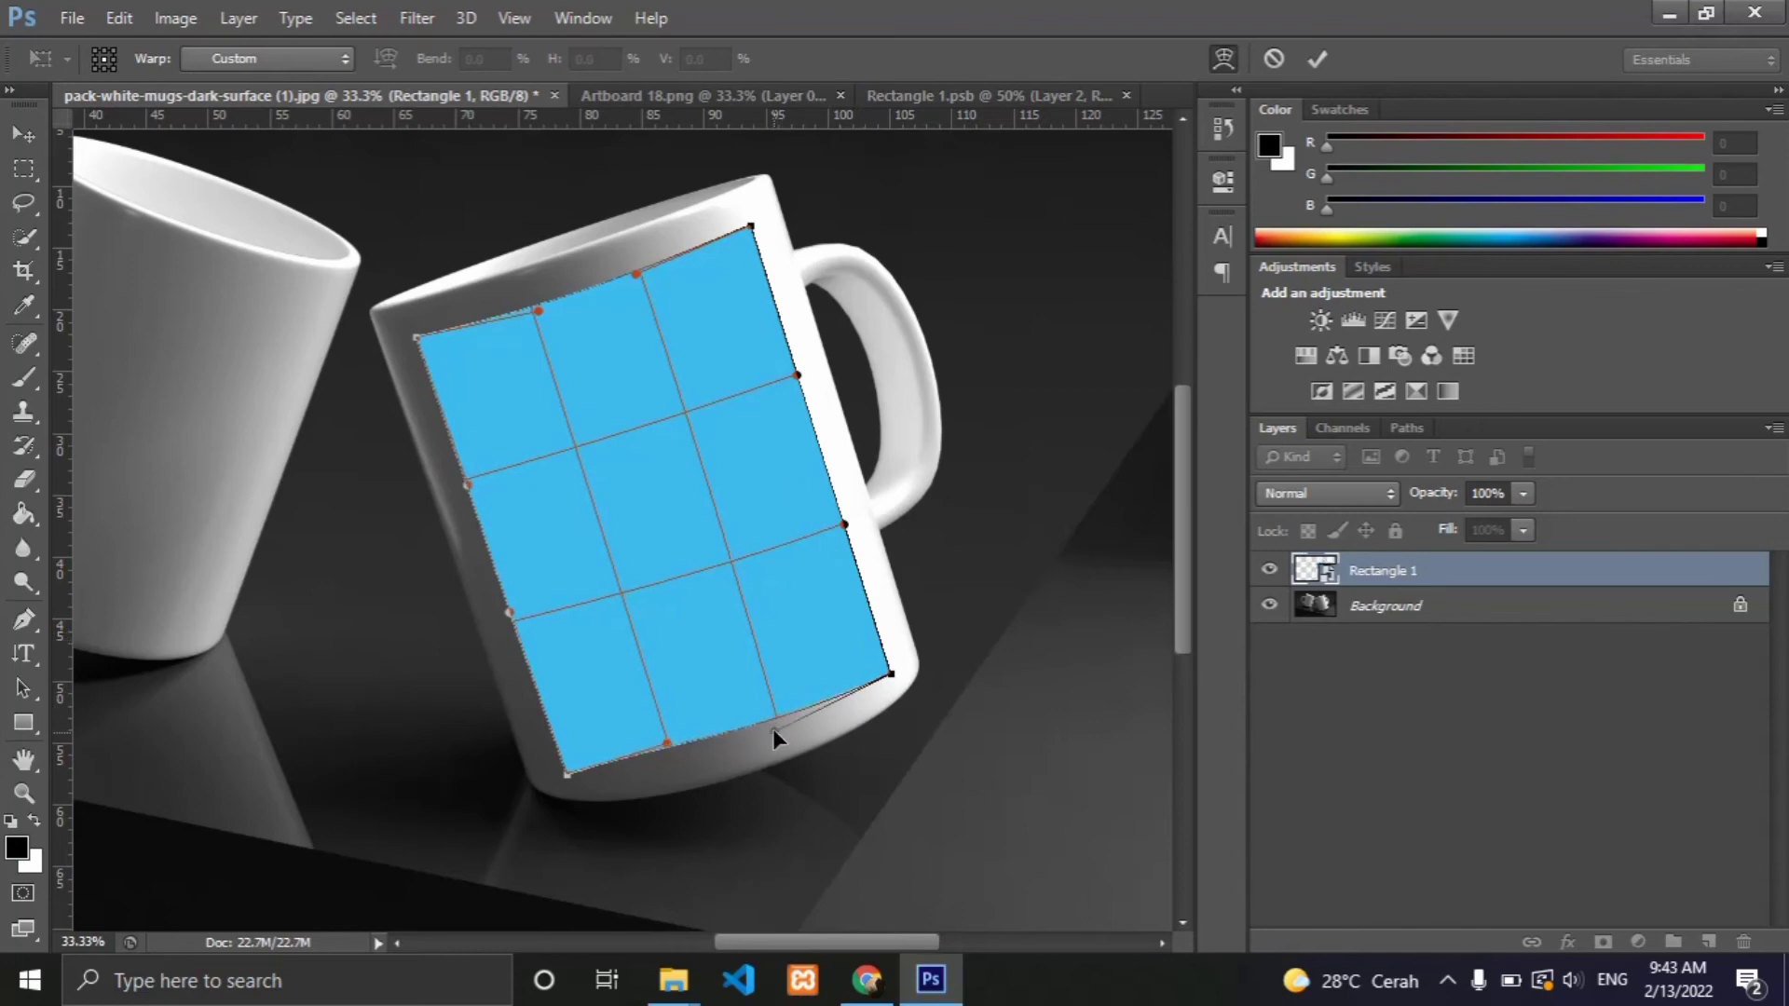
pyautogui.moveTo(668, 743); pyautogui.dragTo(698, 763)
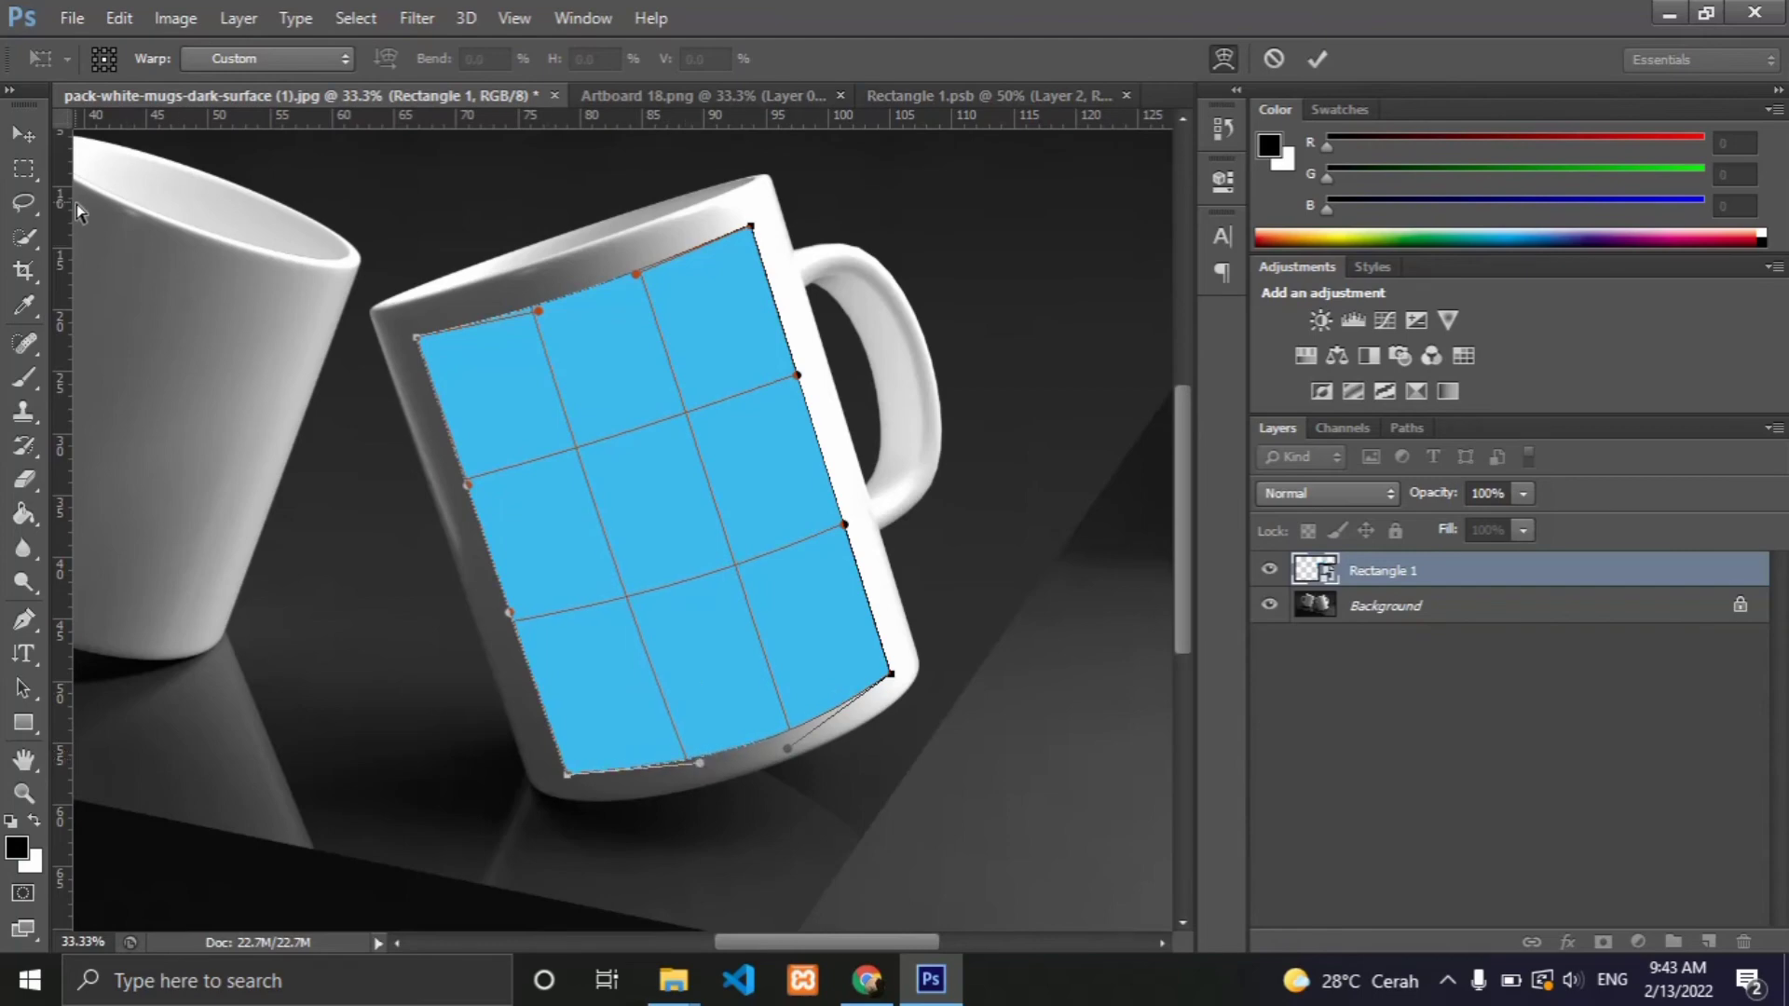
pyautogui.click(28, 134)
pyautogui.press('Escape')
pyautogui.press('Return')
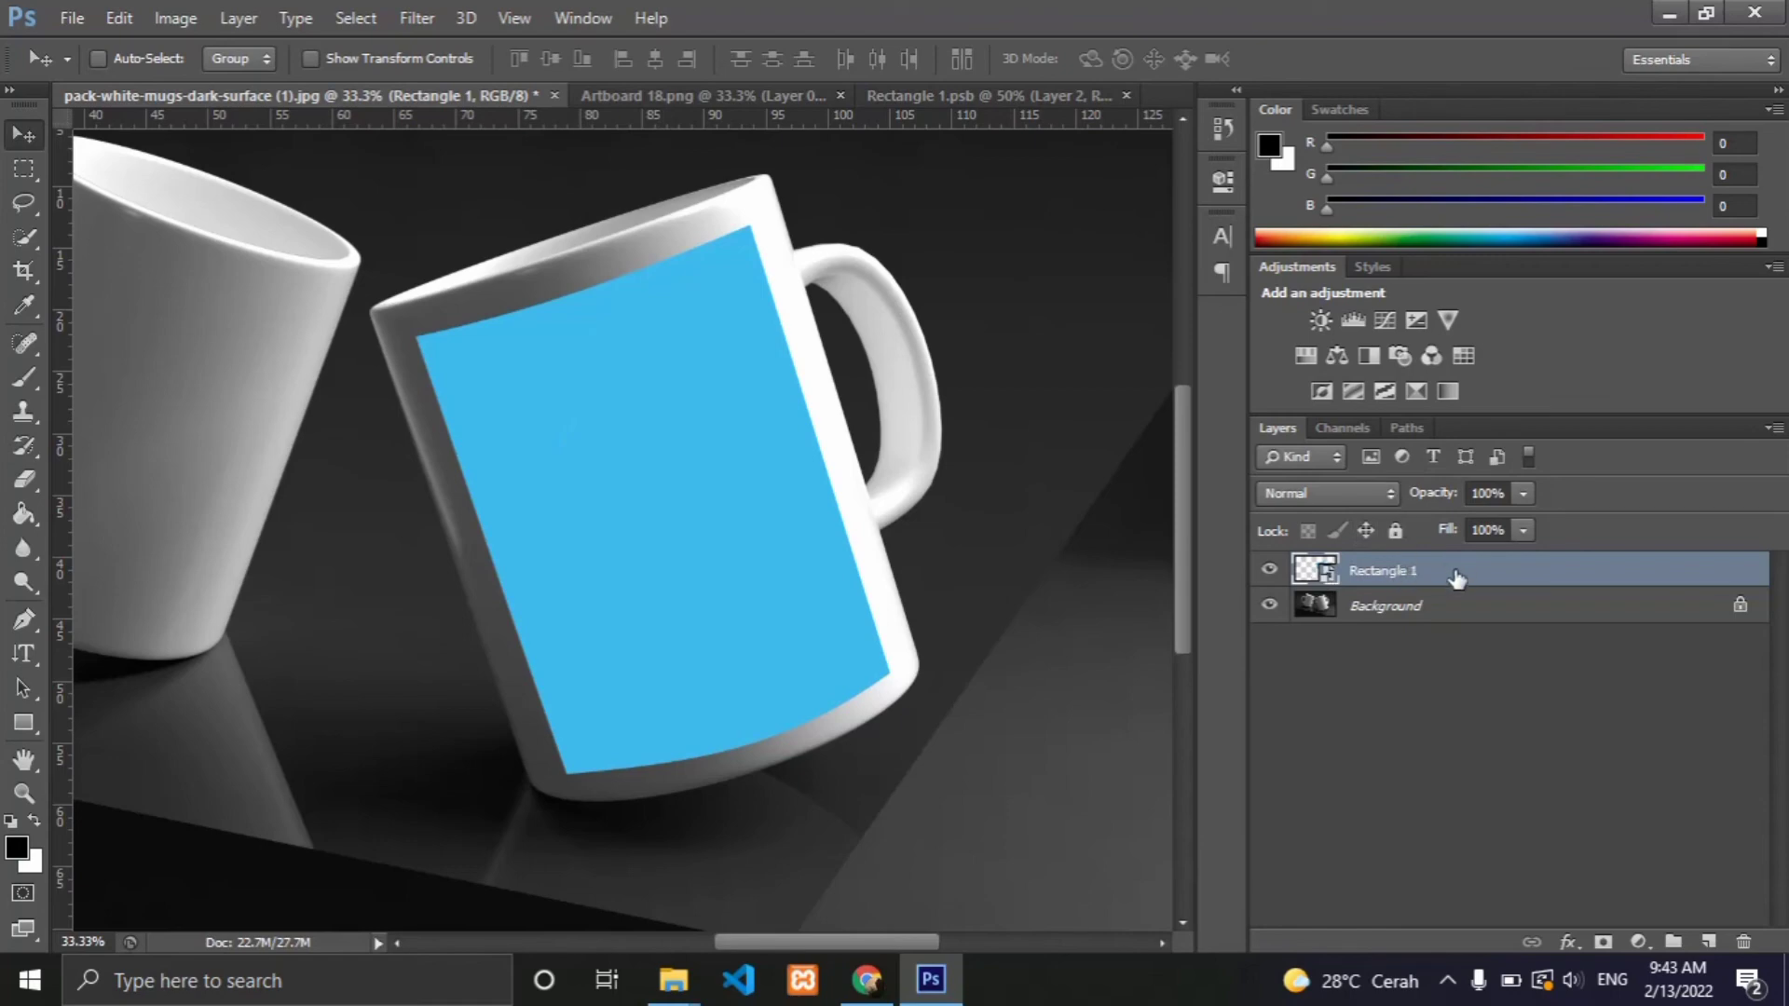
# Set Rectangle 1's blend mode to Multiply, then switch to the Rectangle 1.psb document.
pyautogui.click(1391, 494)
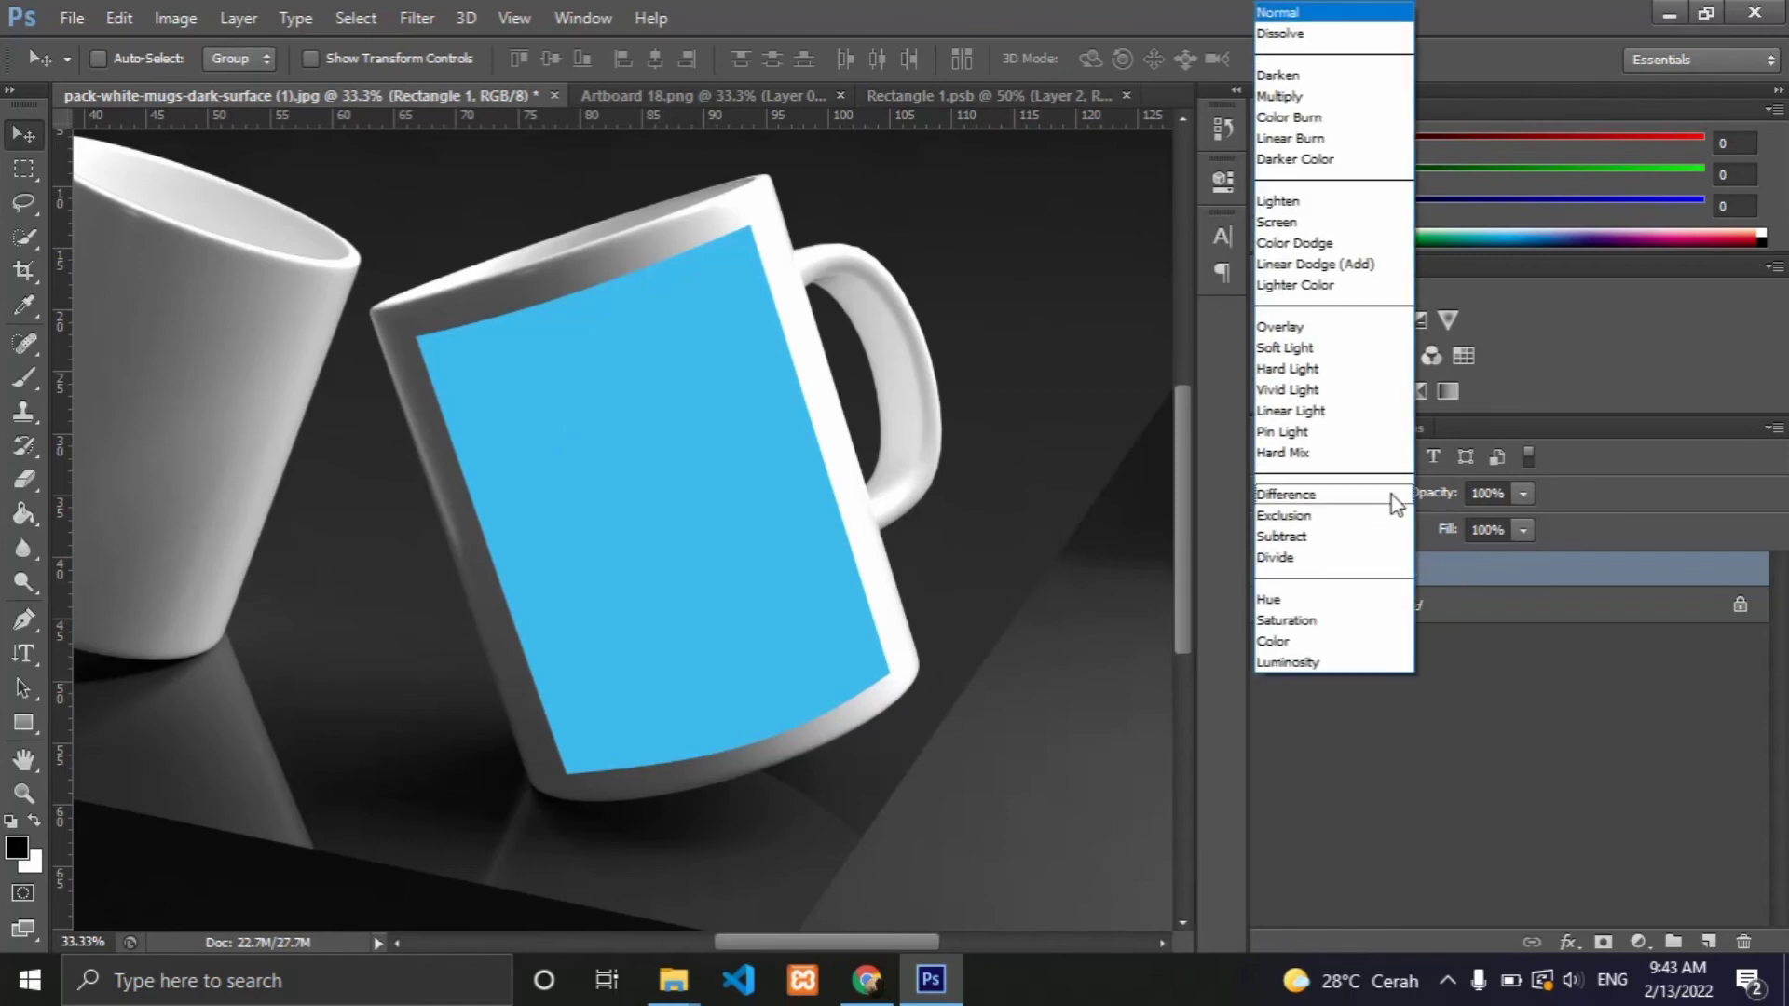
pyautogui.click(1279, 97)
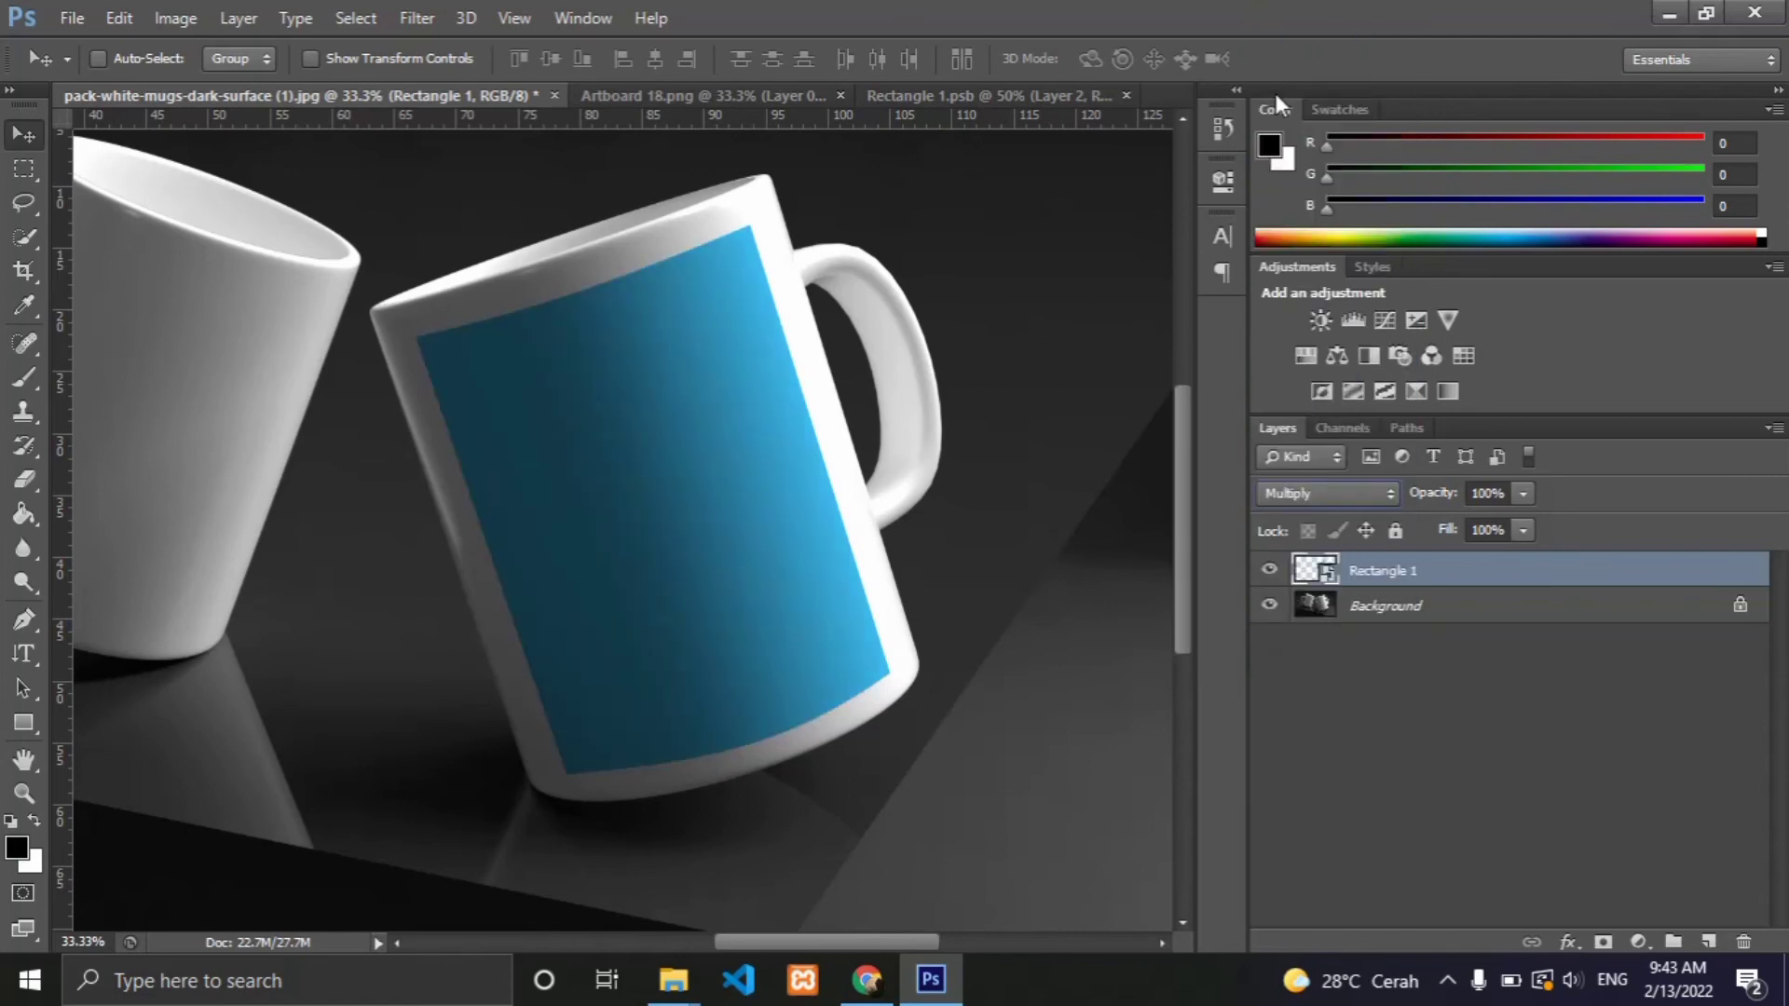
pyautogui.click(658, 91)
pyautogui.click(896, 95)
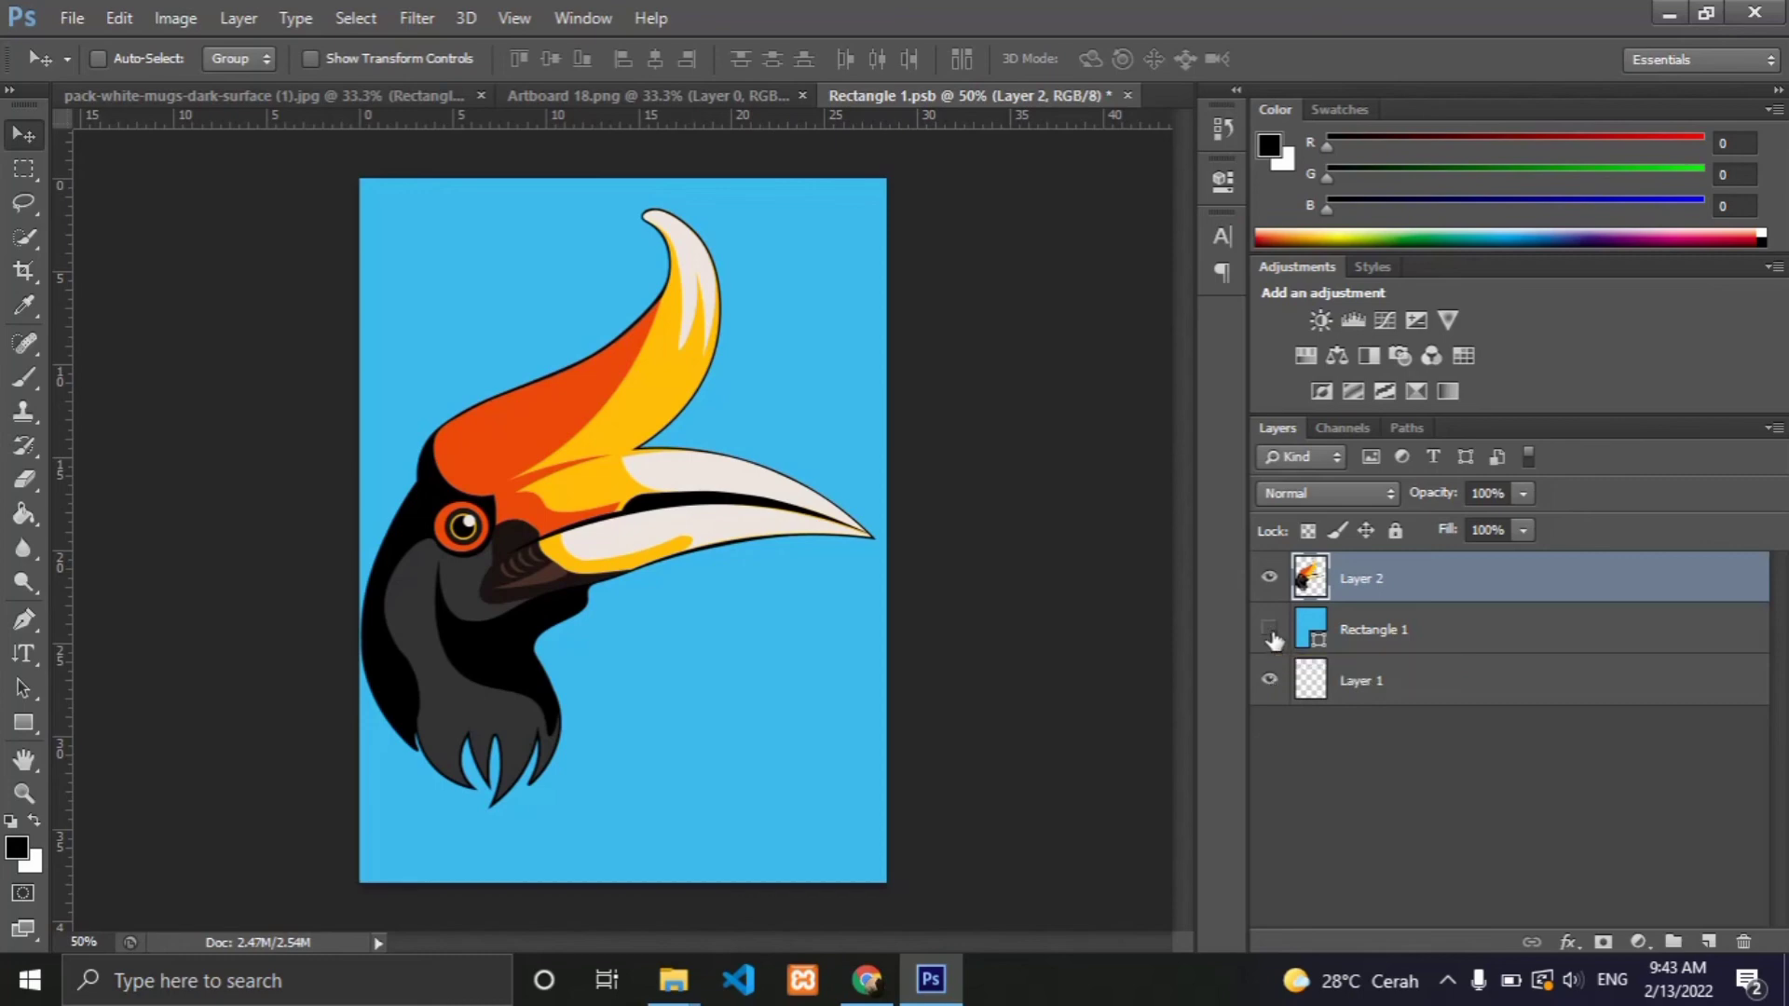
# Hide the blue Rectangle 1 layer and save Rectangle 1.psb.
pyautogui.click(1270, 631)
pyautogui.click(1269, 631)
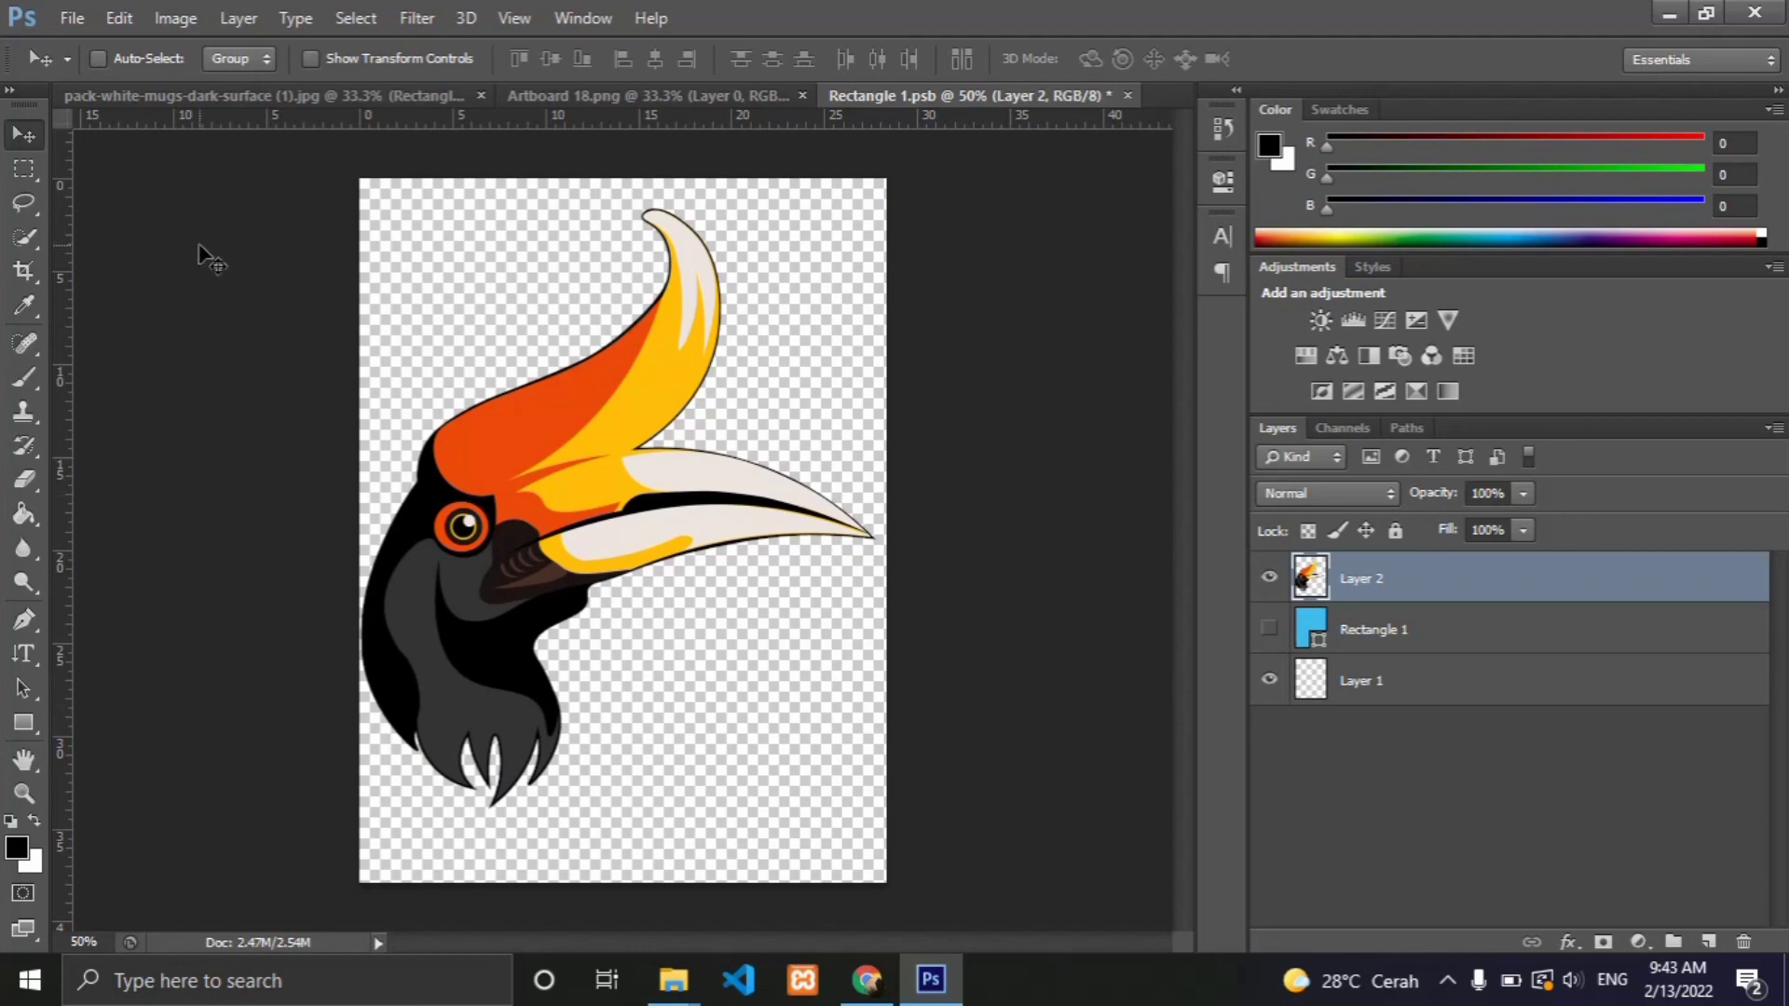
pyautogui.click(74, 19)
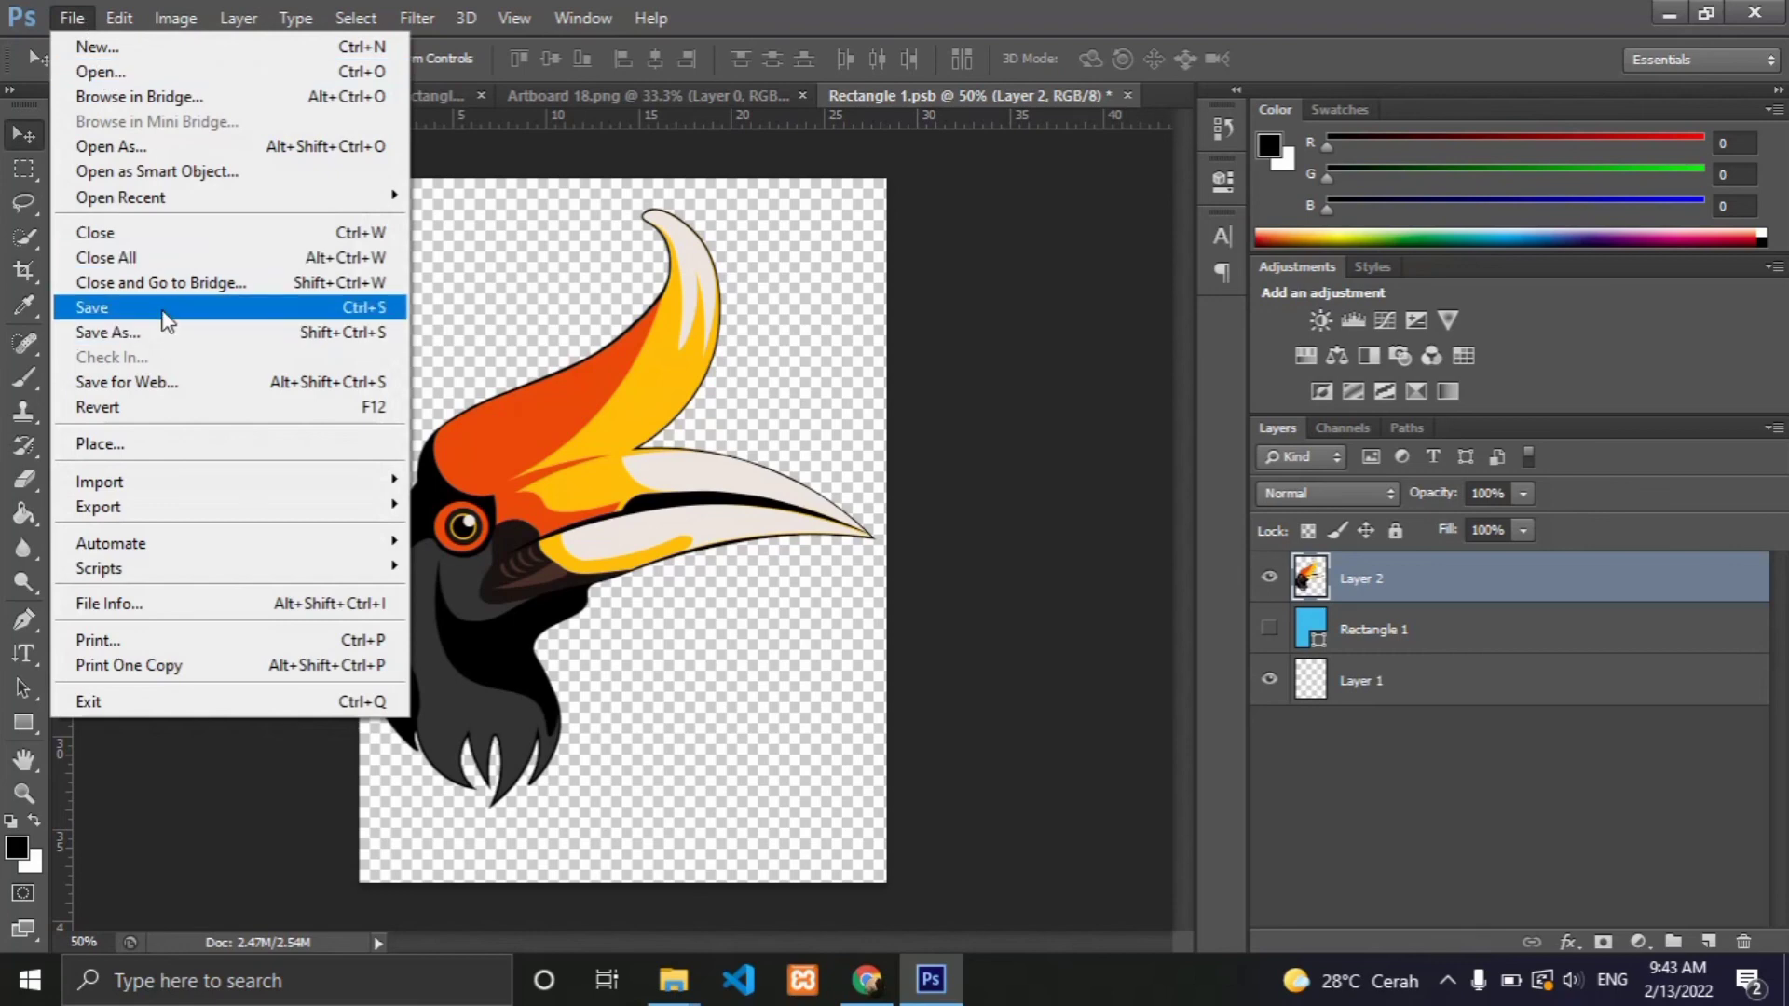
pyautogui.click(162, 313)
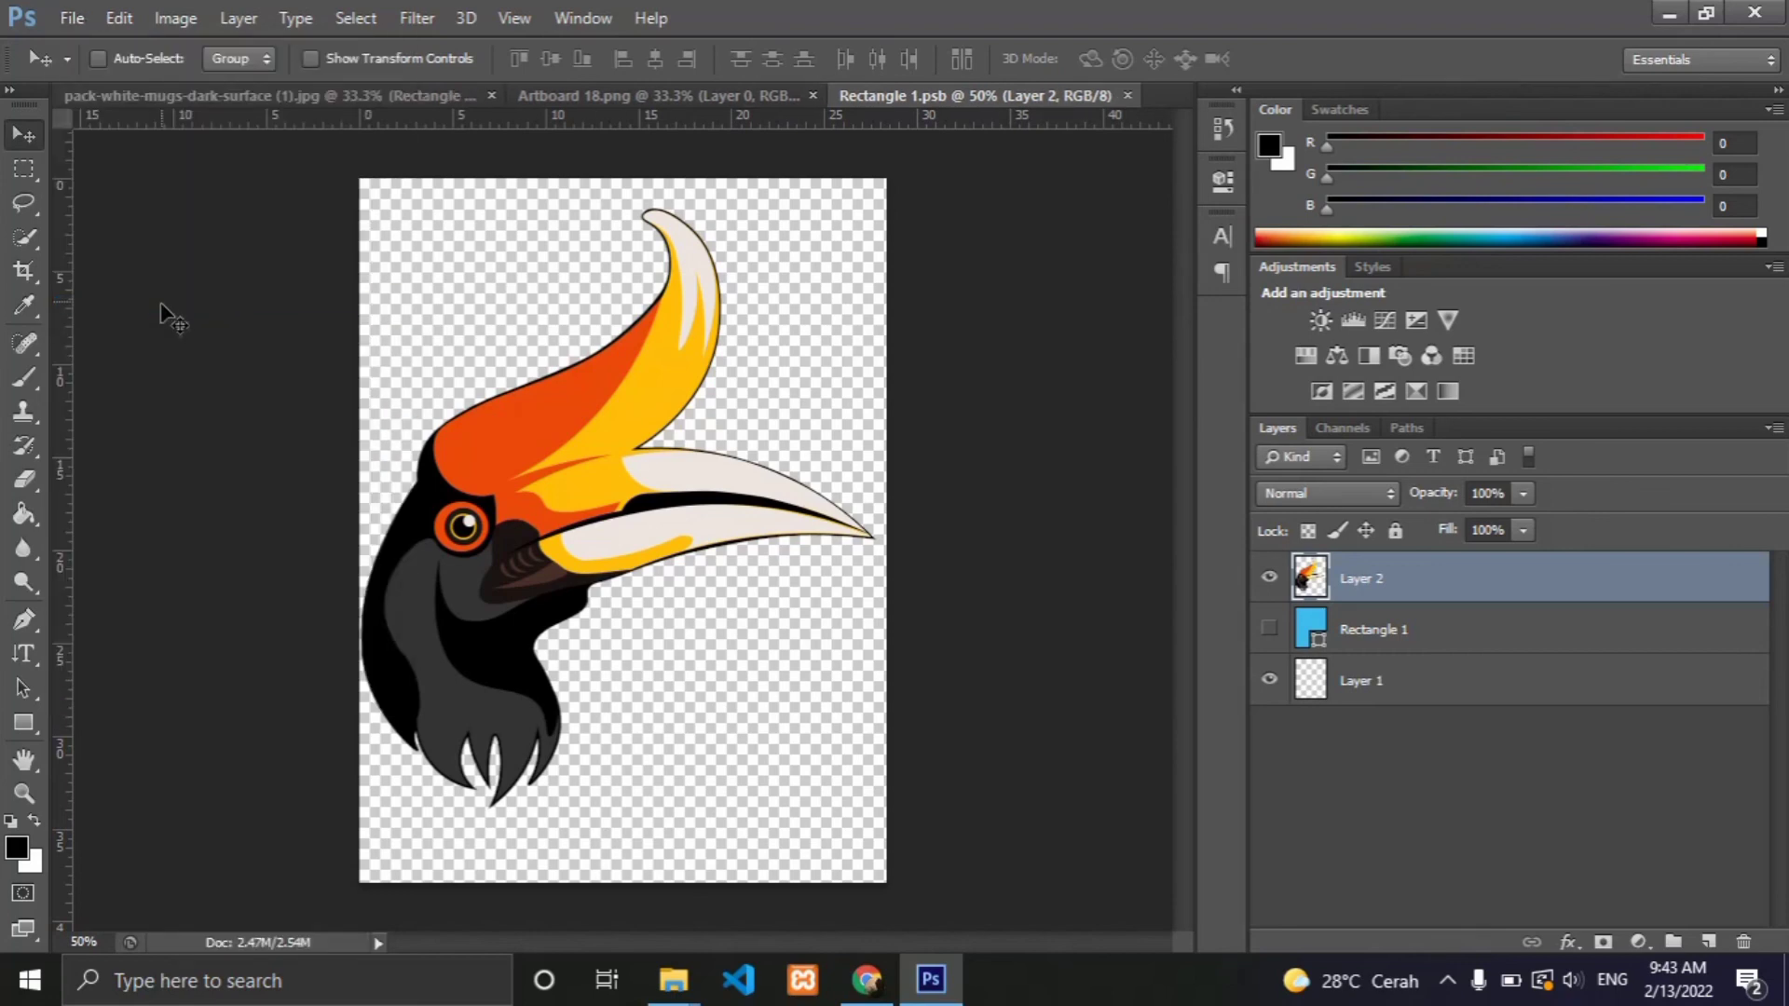
# Back in the zoomed-out mug photo, nudge the hornbill logo slightly right.
pyautogui.click(337, 96)
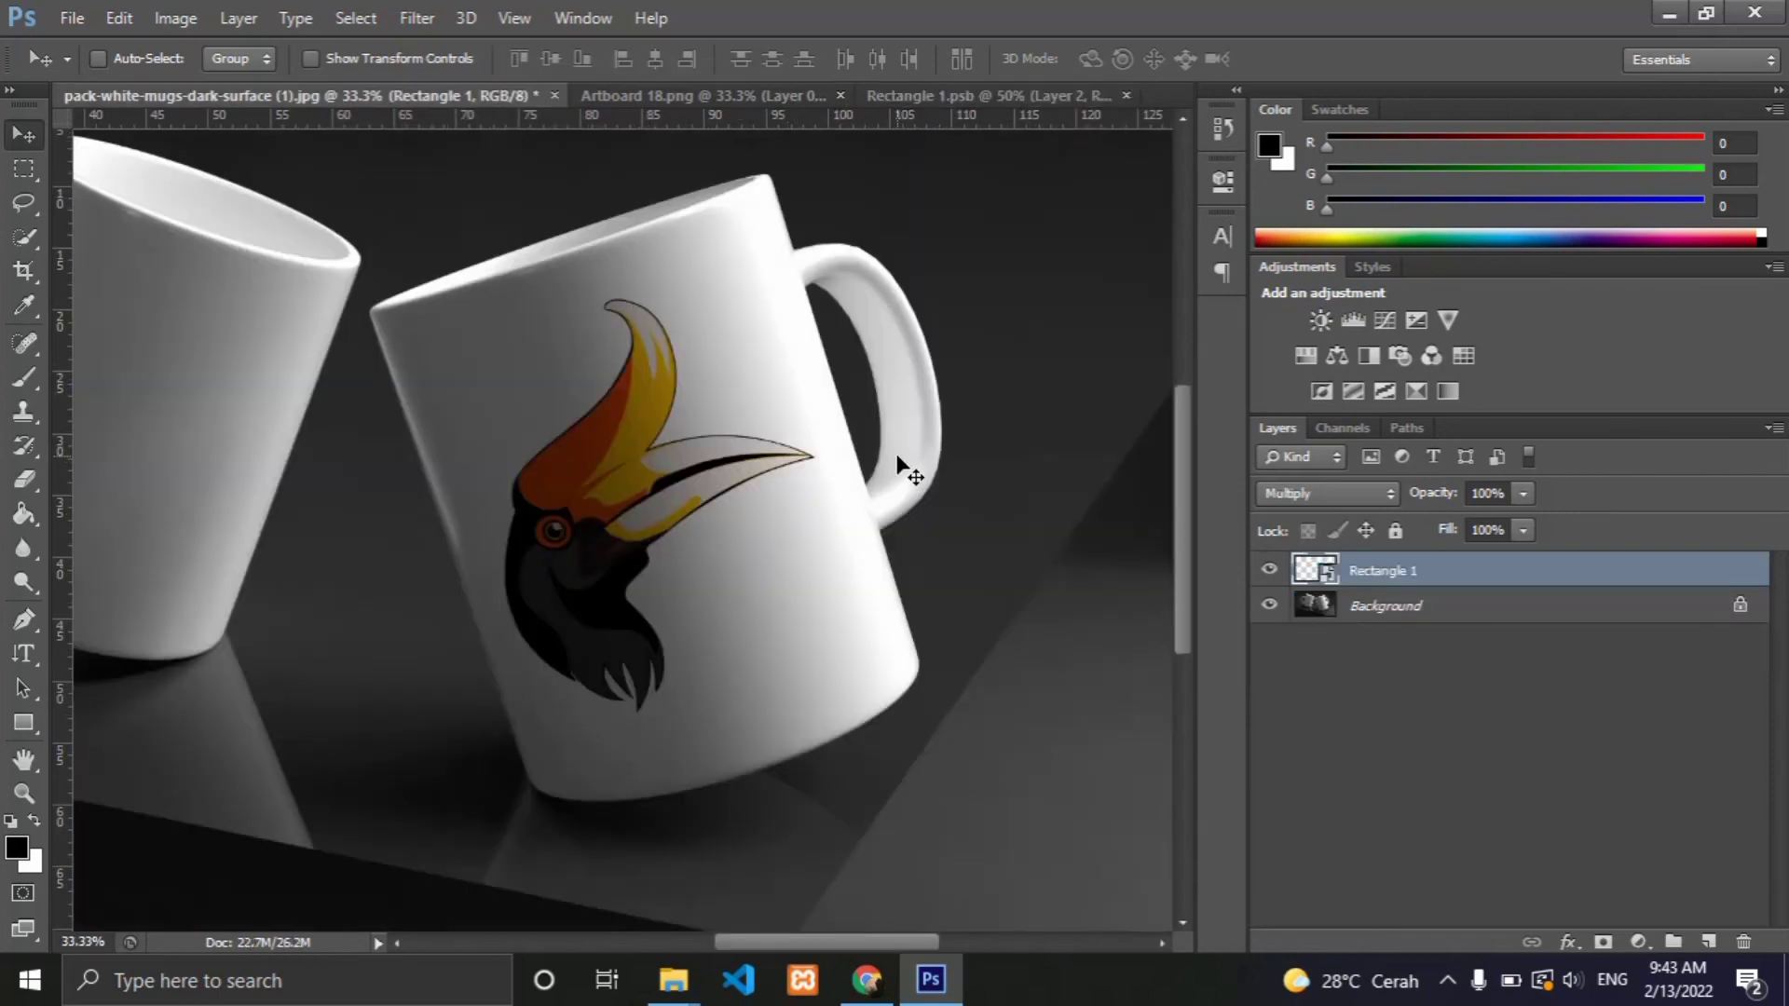
pyautogui.hotkey('ctrl', '-')
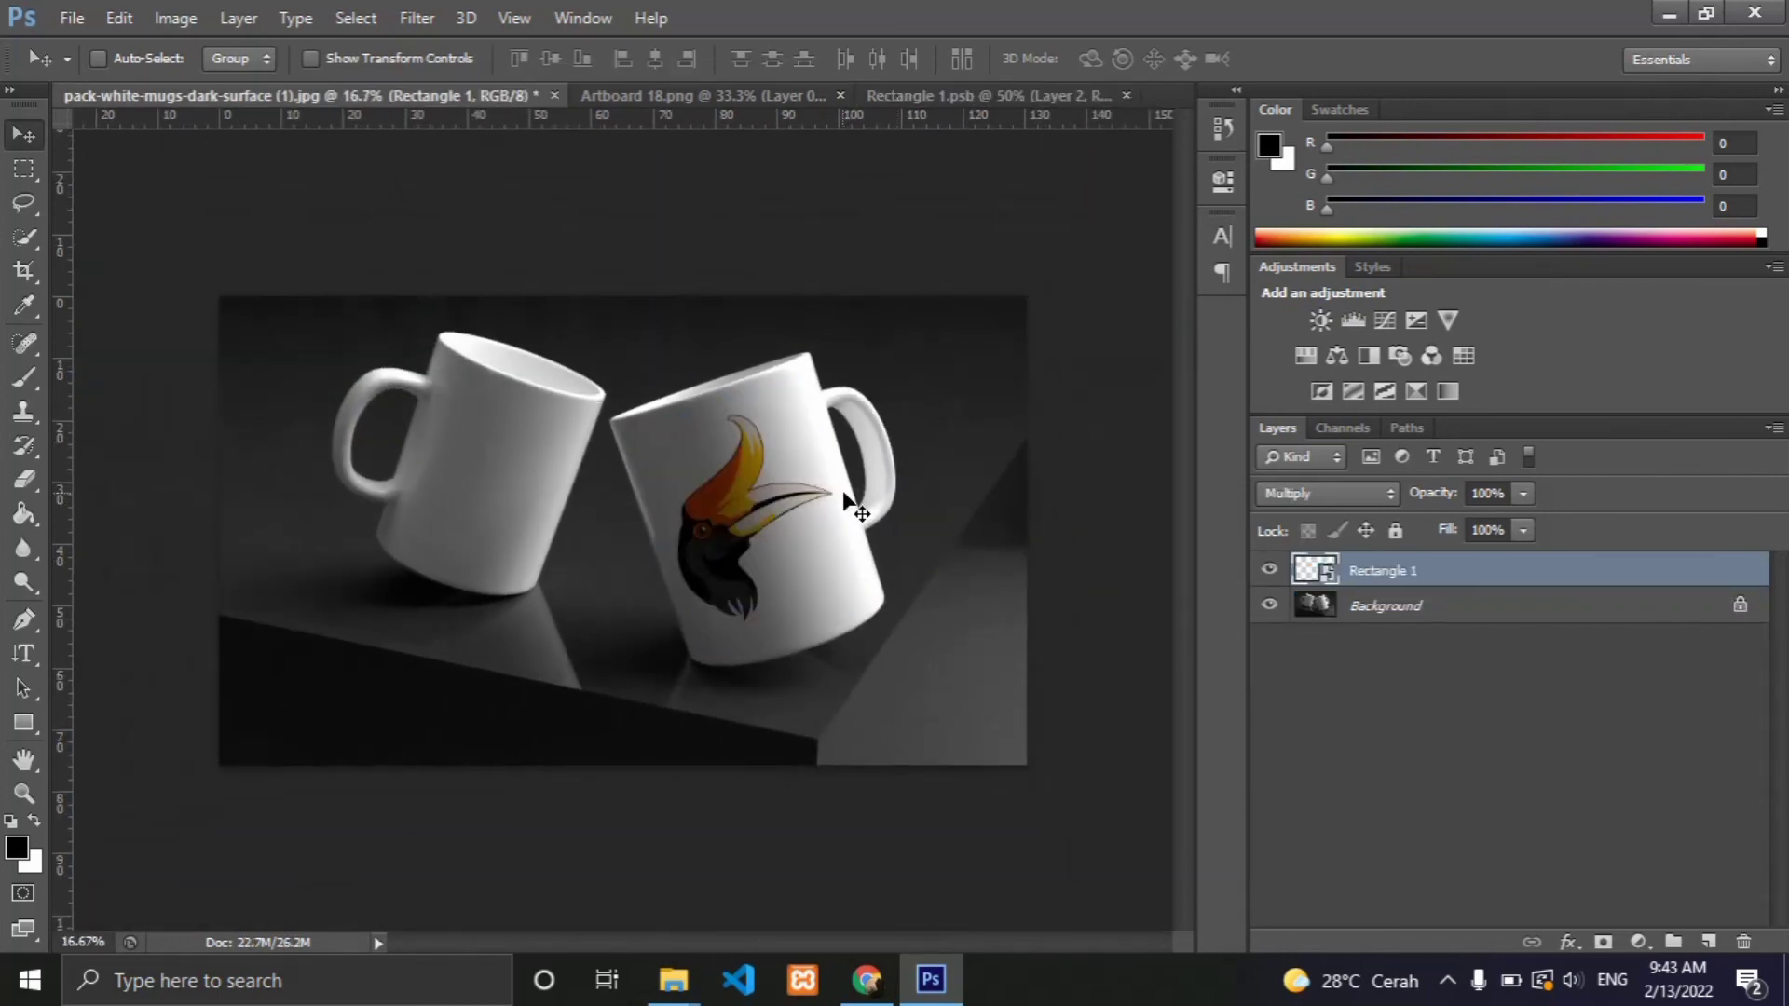
pyautogui.moveTo(781, 485); pyautogui.dragTo(797, 483)
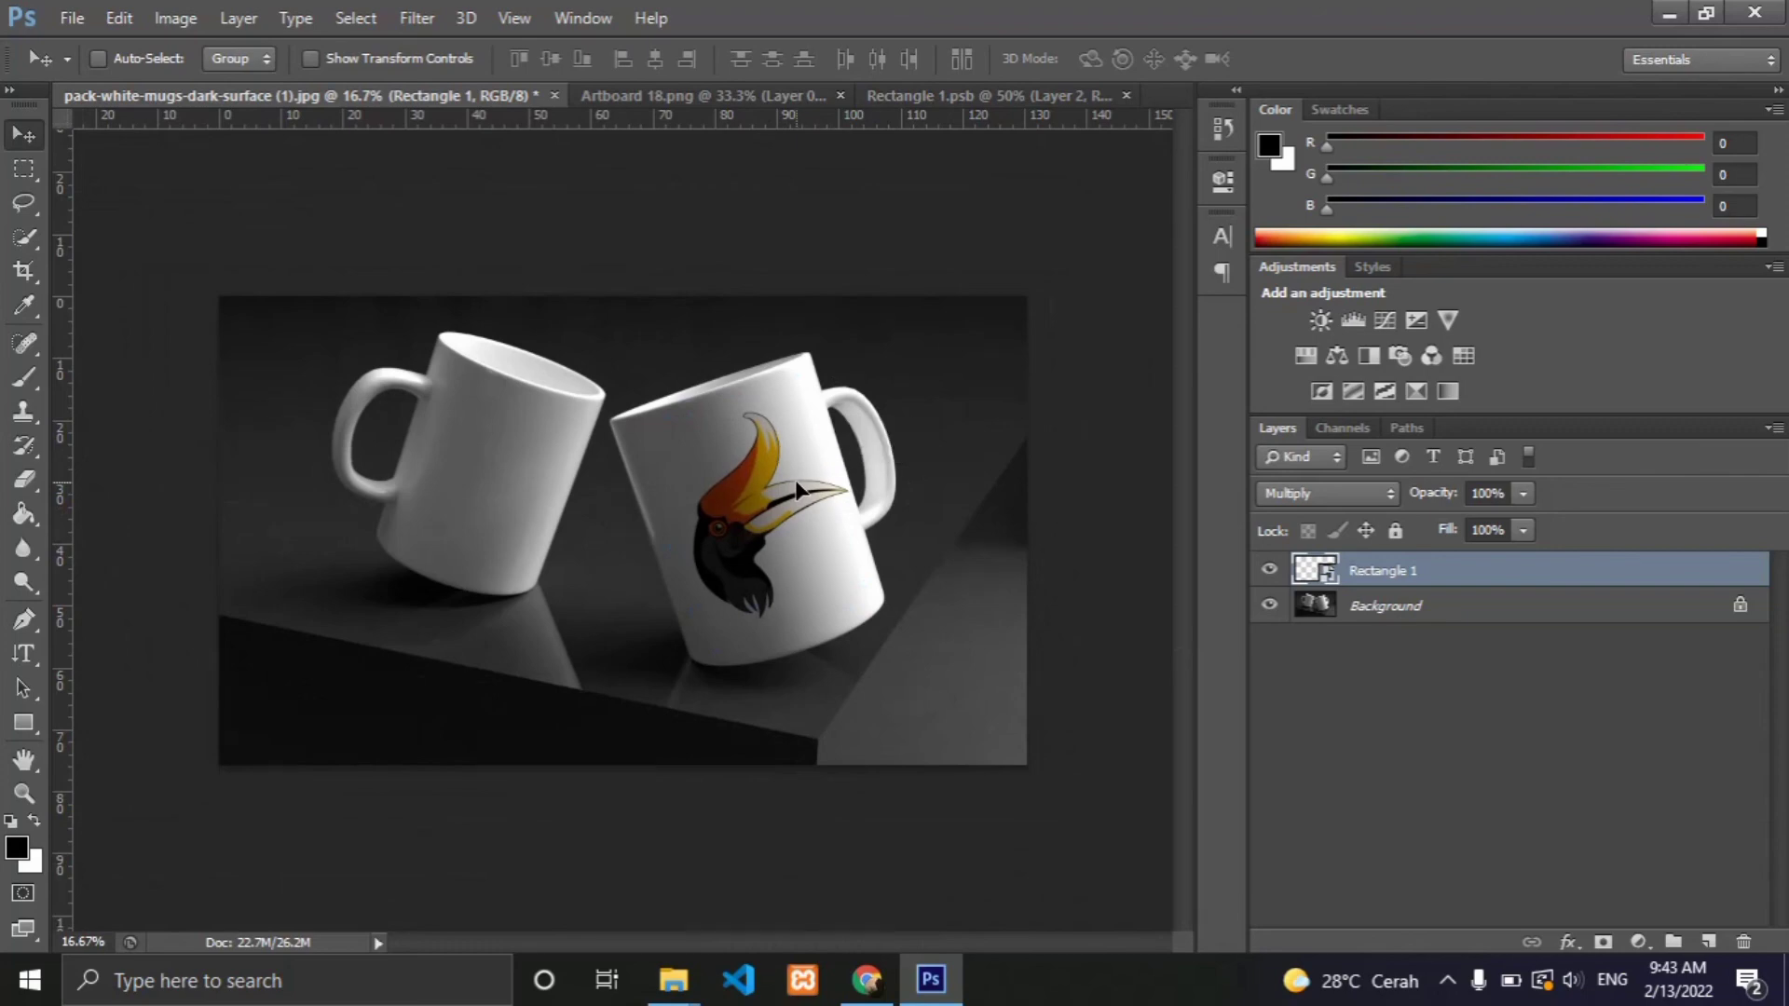